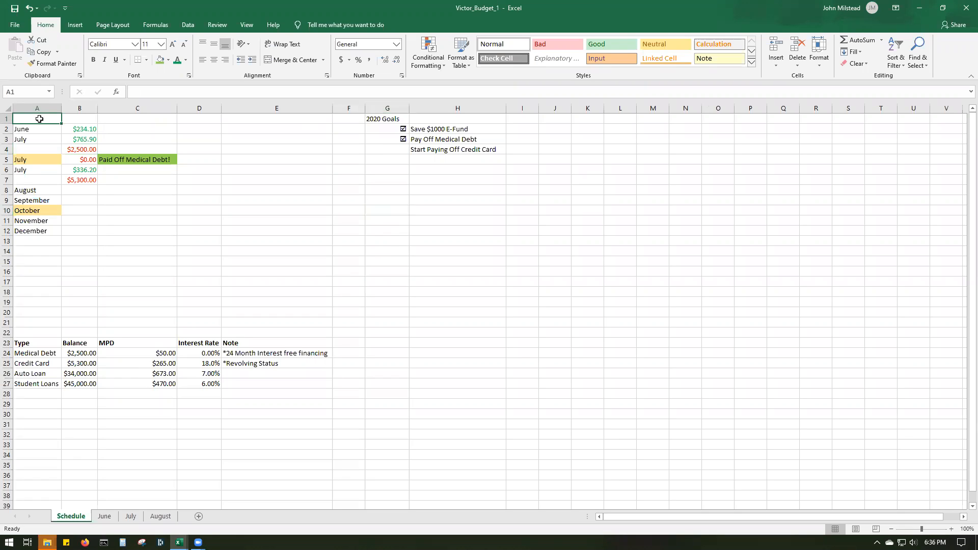
- Review the July payoff row on the Schedule sheet against the July 2020 calendar and the June and July budget sheets
{"action": "left_click", "coordinate": [42, 160]}
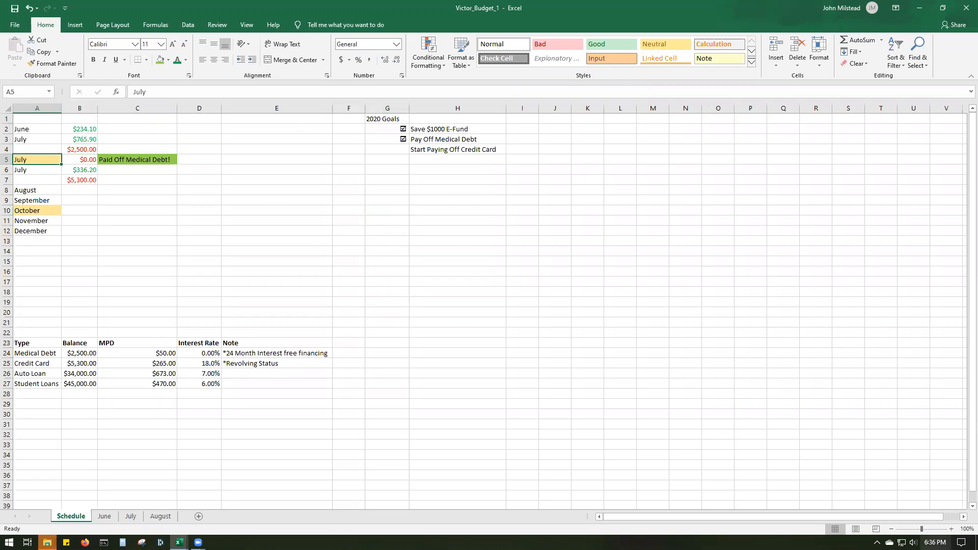
{"action": "left_click", "coordinate": [934, 542]}
{"action": "left_click", "coordinate": [959, 231]}
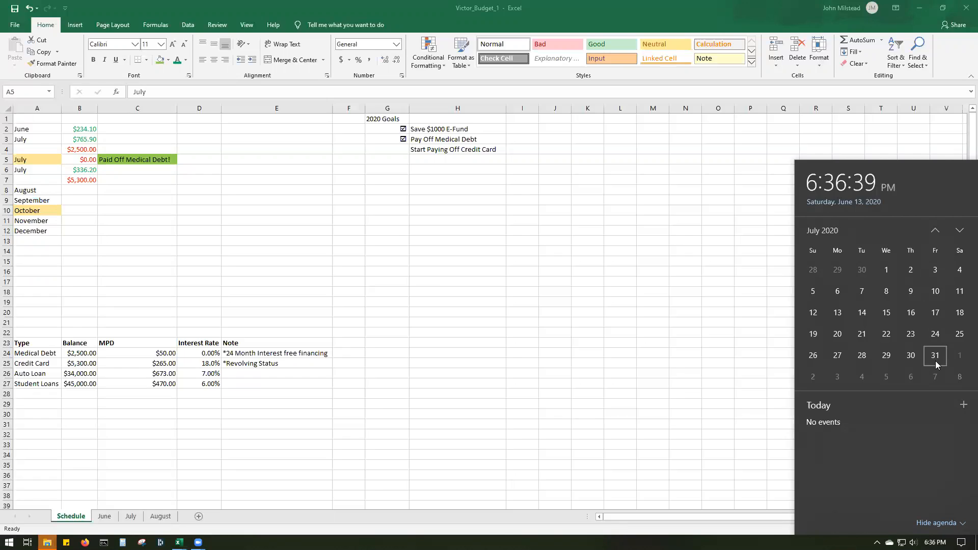
{"action": "left_click", "coordinate": [510, 214]}
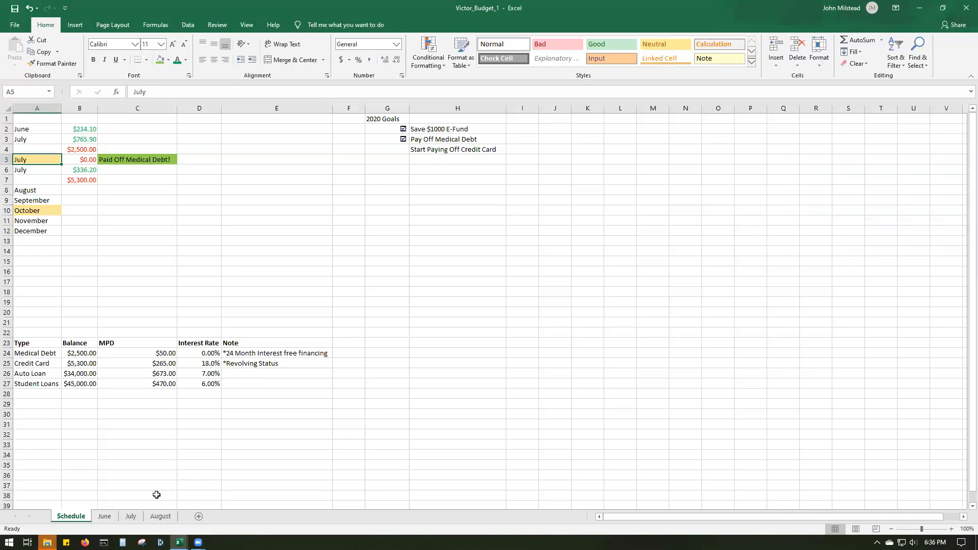
{"action": "left_click", "coordinate": [130, 516]}
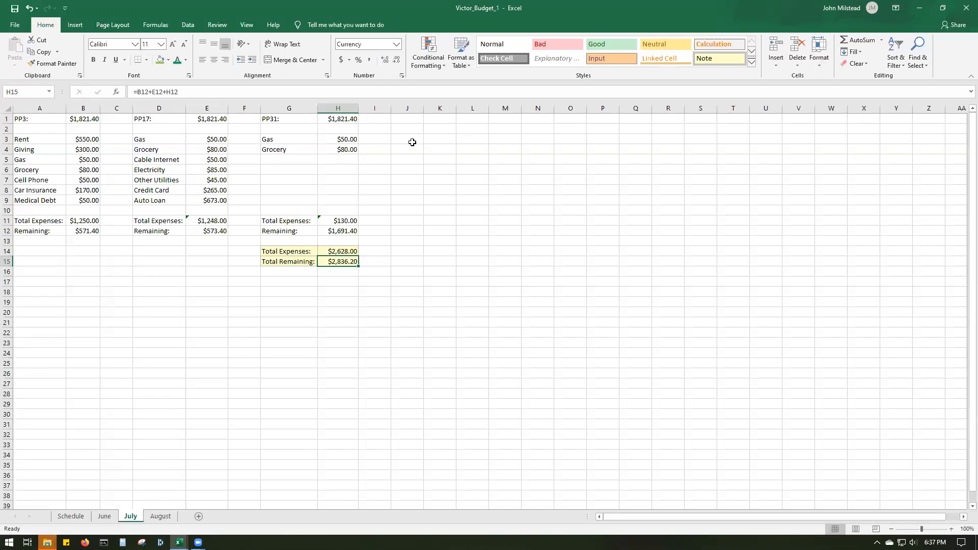
{"action": "left_click", "coordinate": [104, 516]}
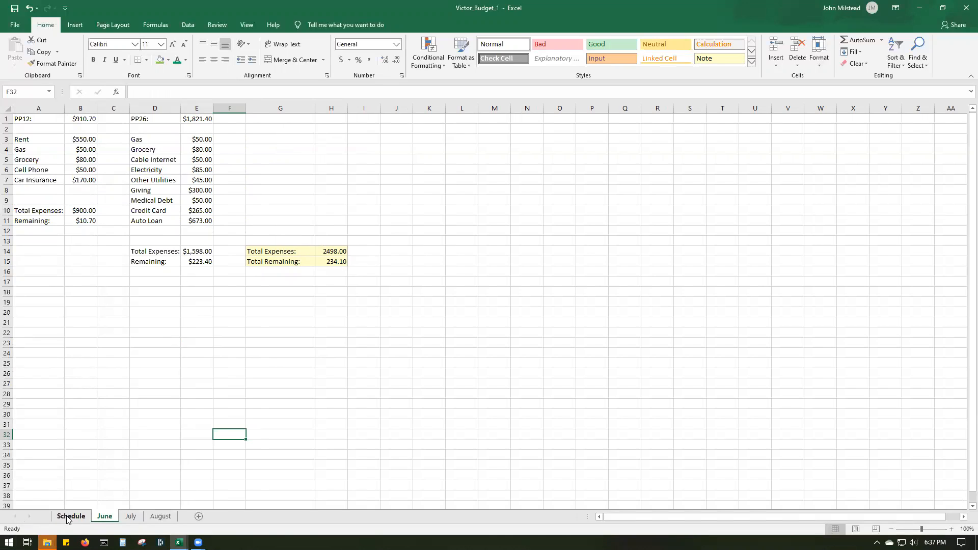
{"action": "left_click", "coordinate": [70, 516]}
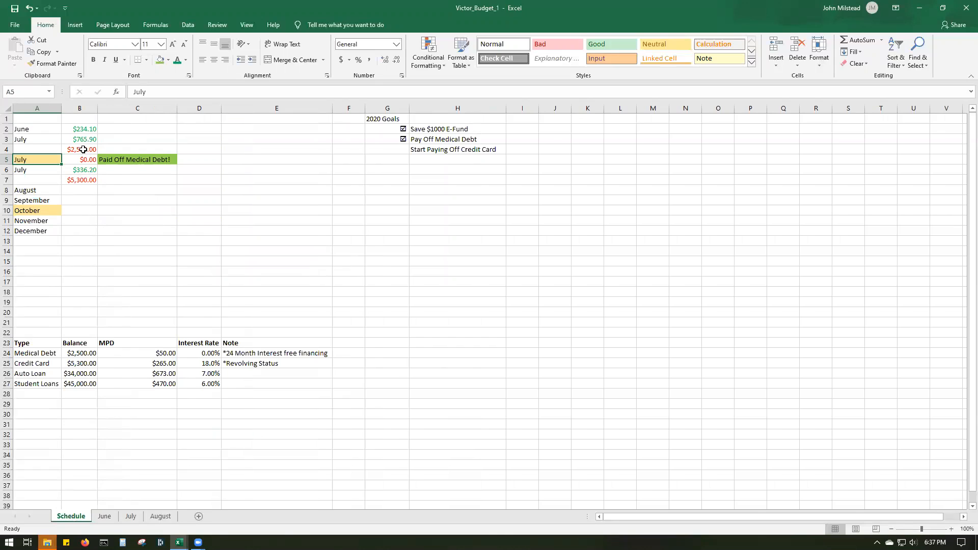
{"action": "left_click", "coordinate": [130, 516]}
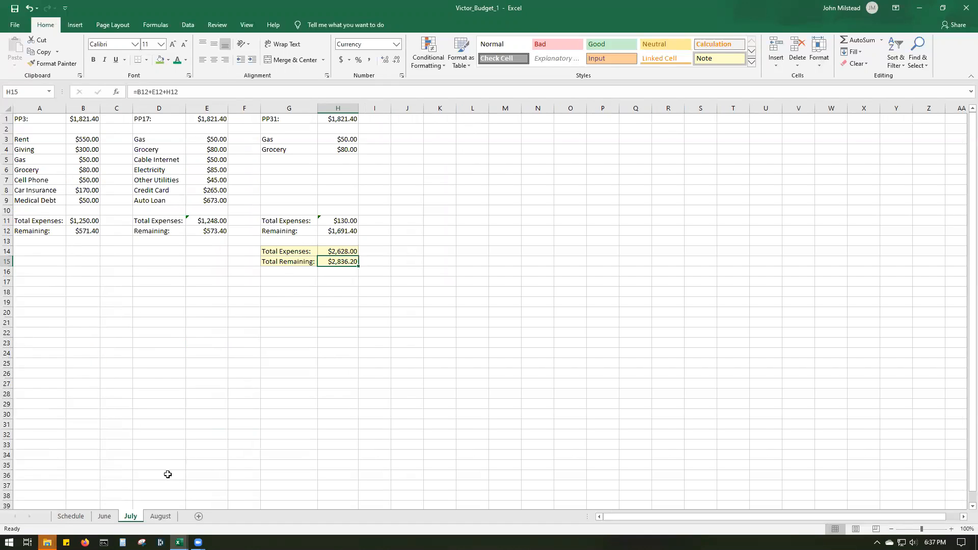
{"action": "left_click", "coordinate": [82, 518]}
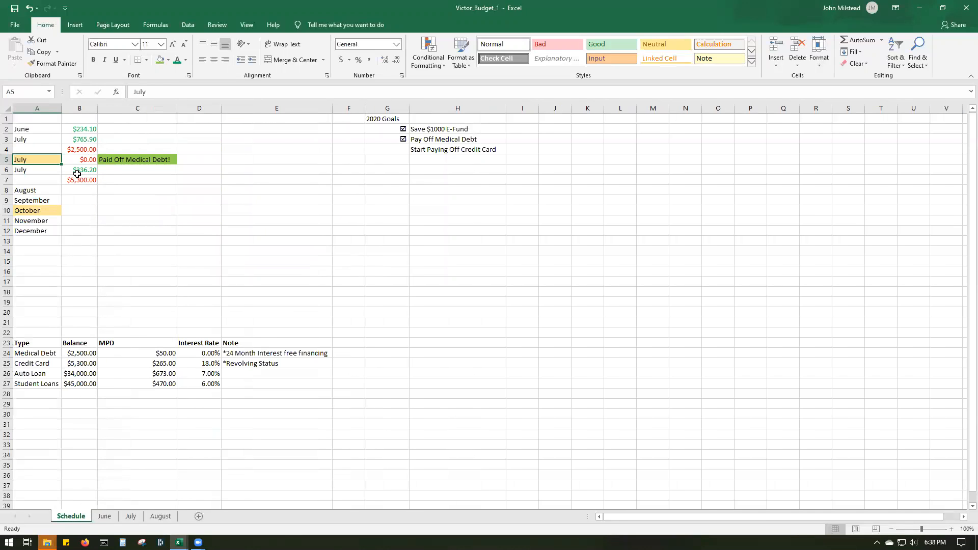
- Inspect the Schedule's medical debt payoff cells, the July leftover formula in B6, and the credit card balance entries
{"action": "double_click", "coordinate": [91, 159]}
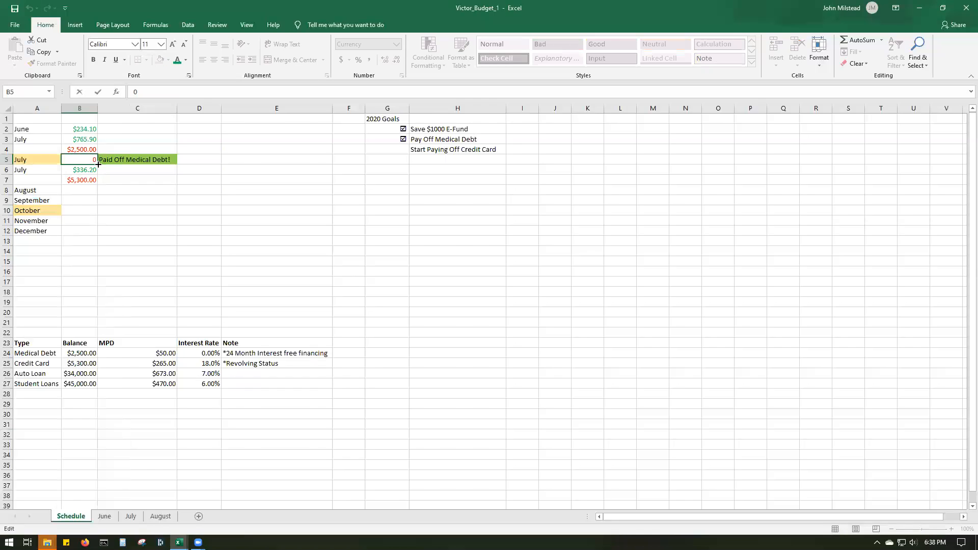
{"action": "left_click", "coordinate": [107, 170]}
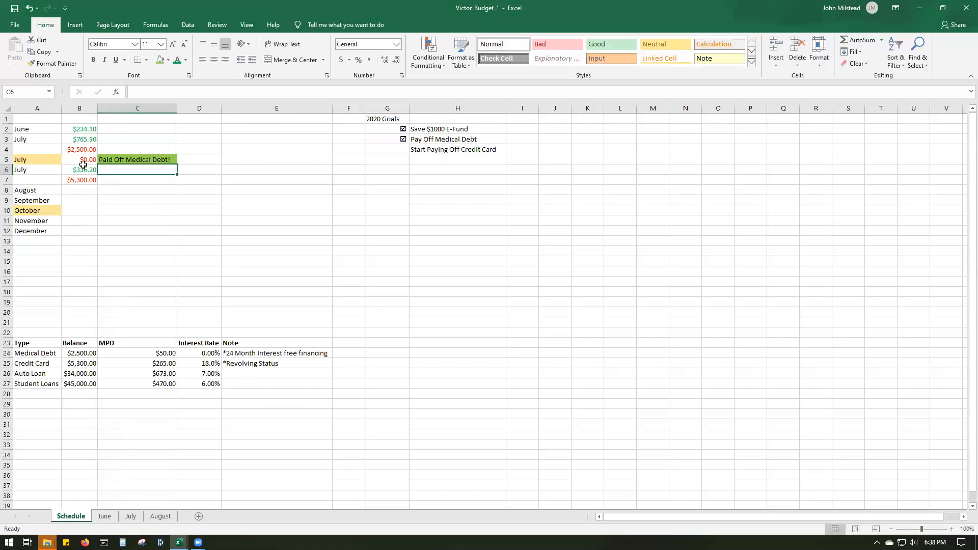
{"action": "left_click", "coordinate": [91, 170]}
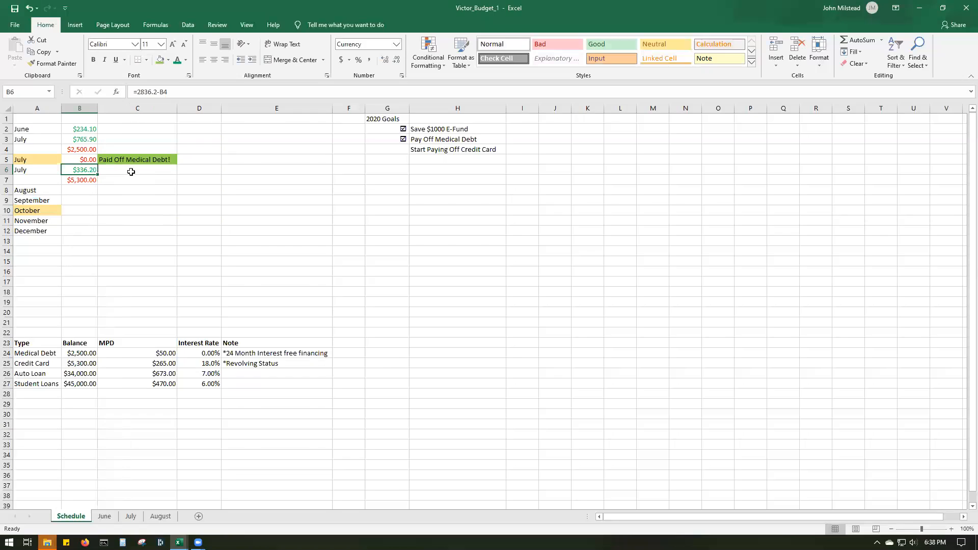
{"action": "double_click", "coordinate": [84, 169]}
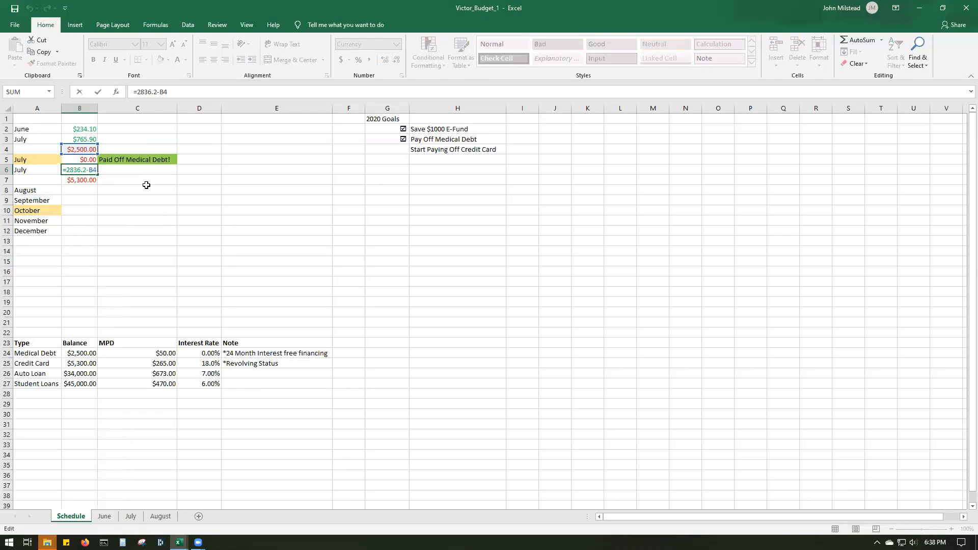
{"action": "key", "text": "ctrl+Return"}
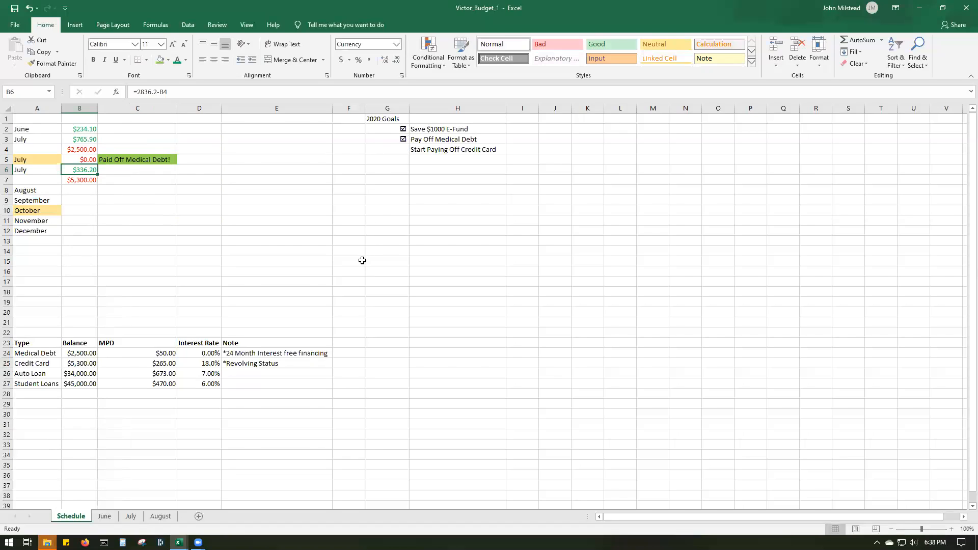
{"action": "left_click", "coordinate": [129, 162]}
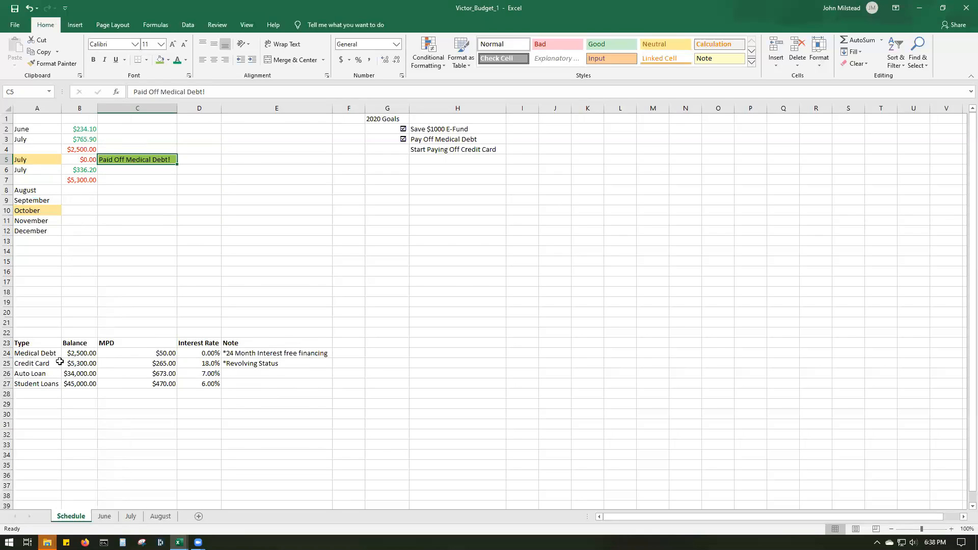
{"action": "left_click", "coordinate": [30, 361]}
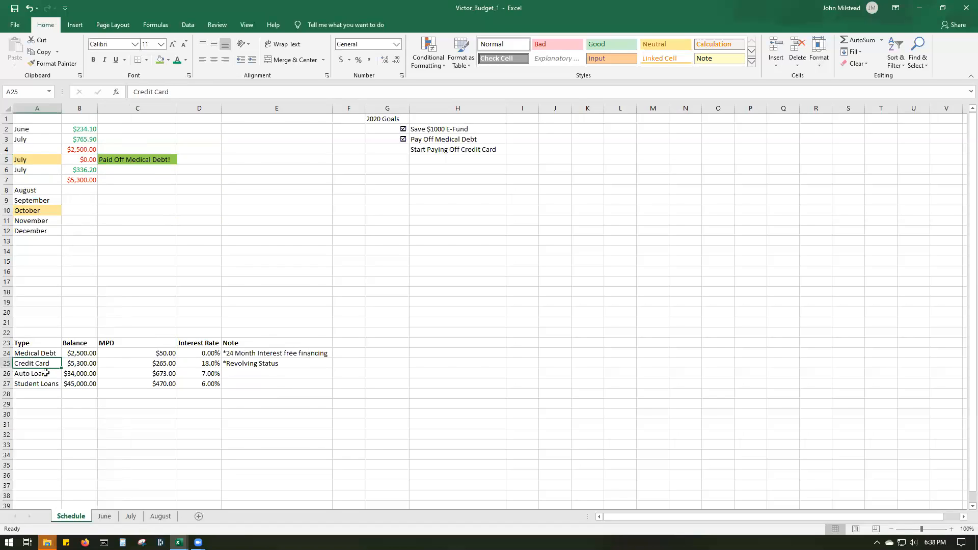
{"action": "left_click", "coordinate": [80, 180]}
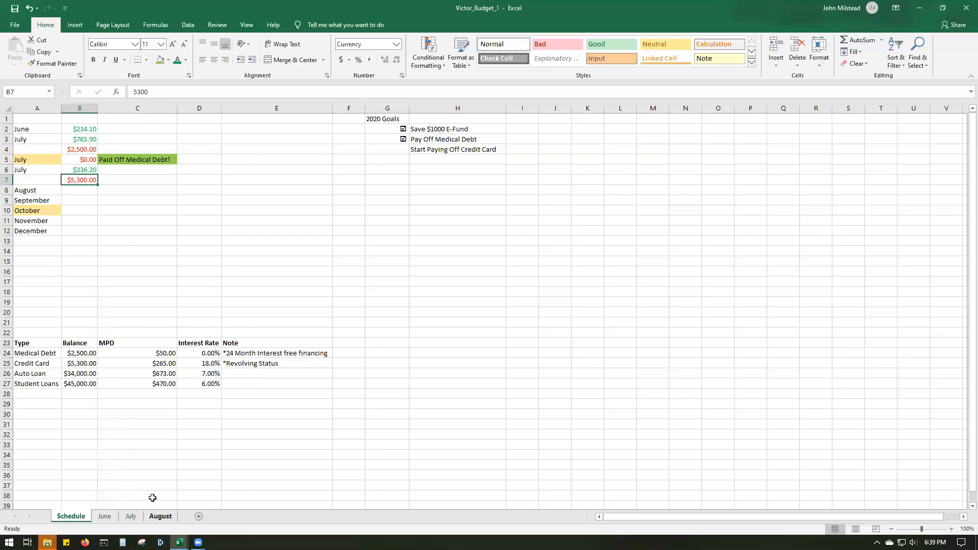
- Look up August's total remaining and enter =B7-1094.80 in Schedule cell B8 for the August credit card balance
{"action": "left_click", "coordinate": [161, 517]}
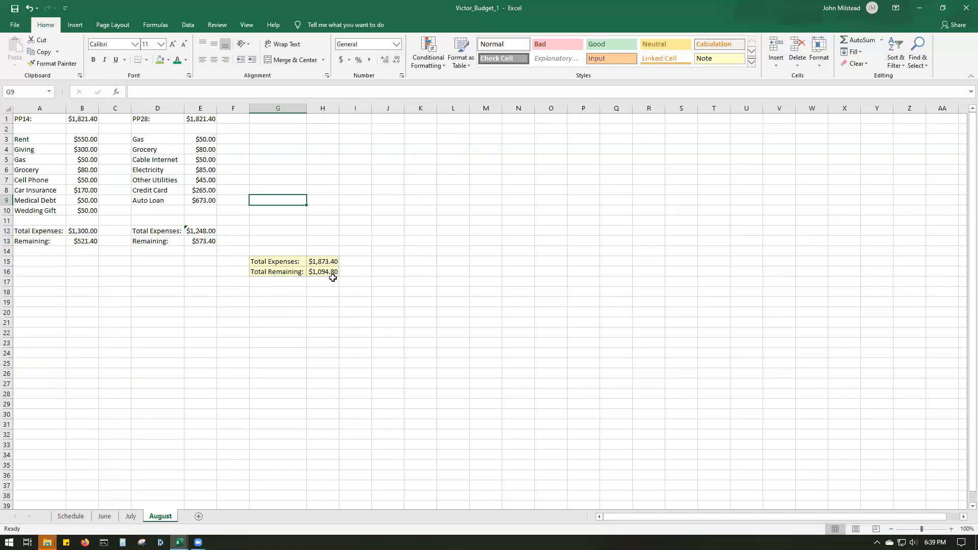
{"action": "left_click", "coordinate": [70, 516]}
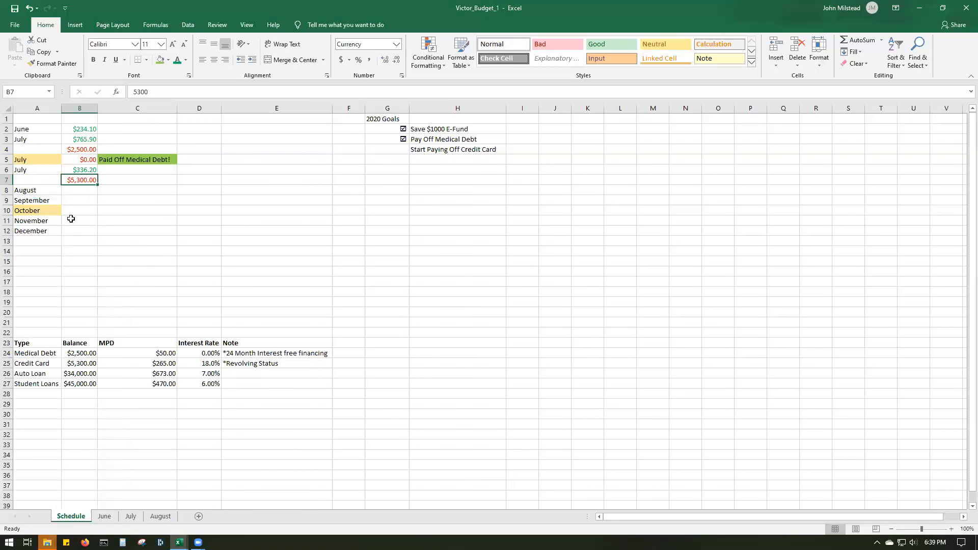
{"action": "left_click", "coordinate": [81, 189]}
{"action": "type", "text": "="}
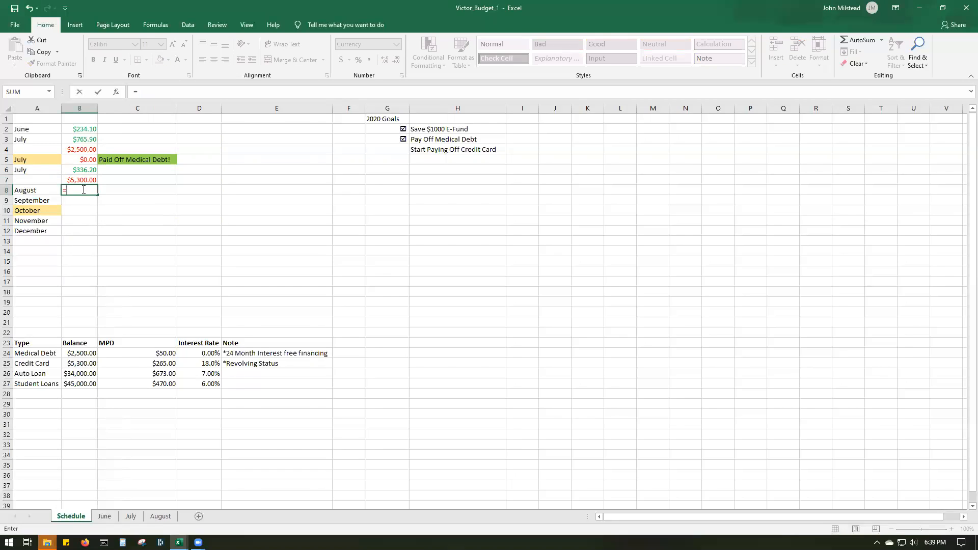
{"action": "type", "text": "B"}
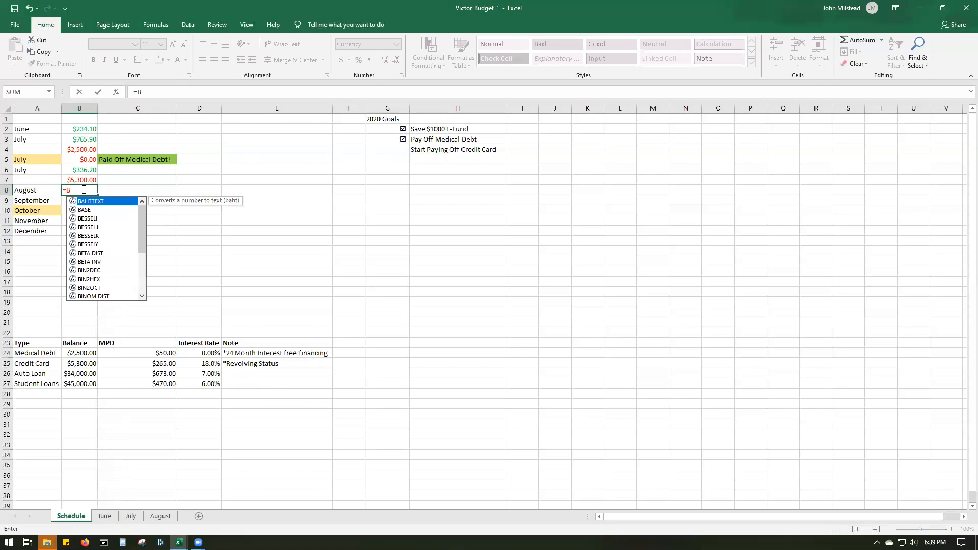
{"action": "type", "text": "7-10"}
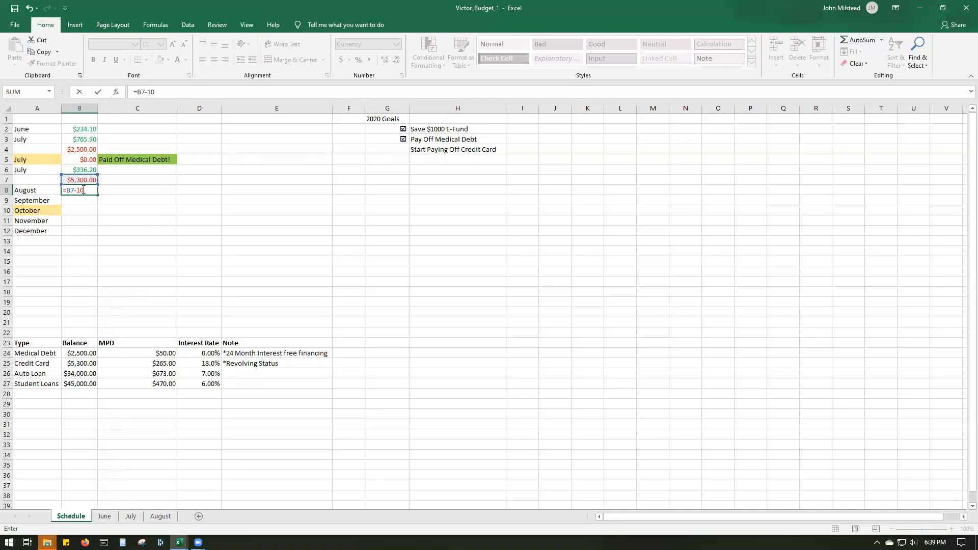
{"action": "type", "text": "94.80"}
{"action": "key", "text": "Return"}
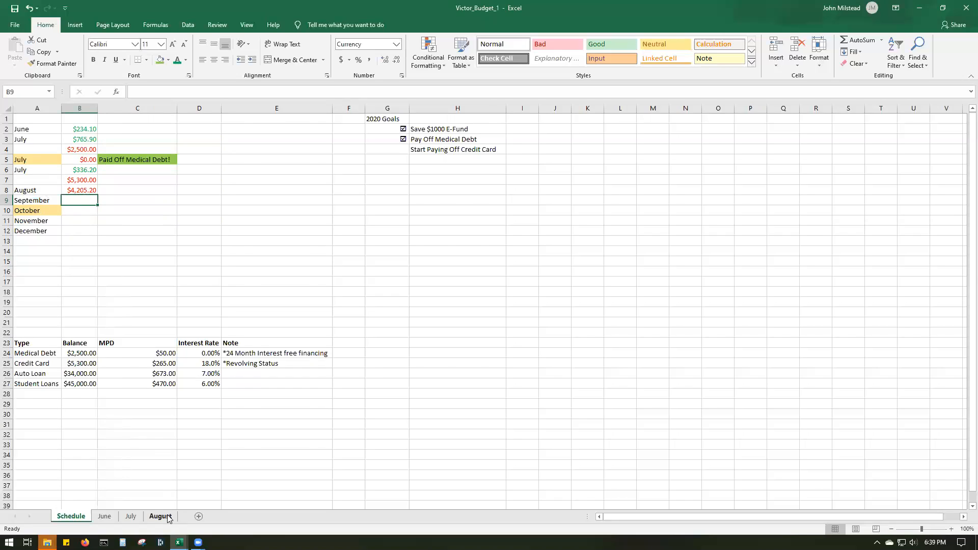
- Add a new worksheet after August and name it September
{"action": "left_click", "coordinate": [199, 516]}
{"action": "left_click_drag", "start_coordinate": [110, 517], "coordinate": [210, 517]}
{"action": "right_click", "coordinate": [200, 516]}
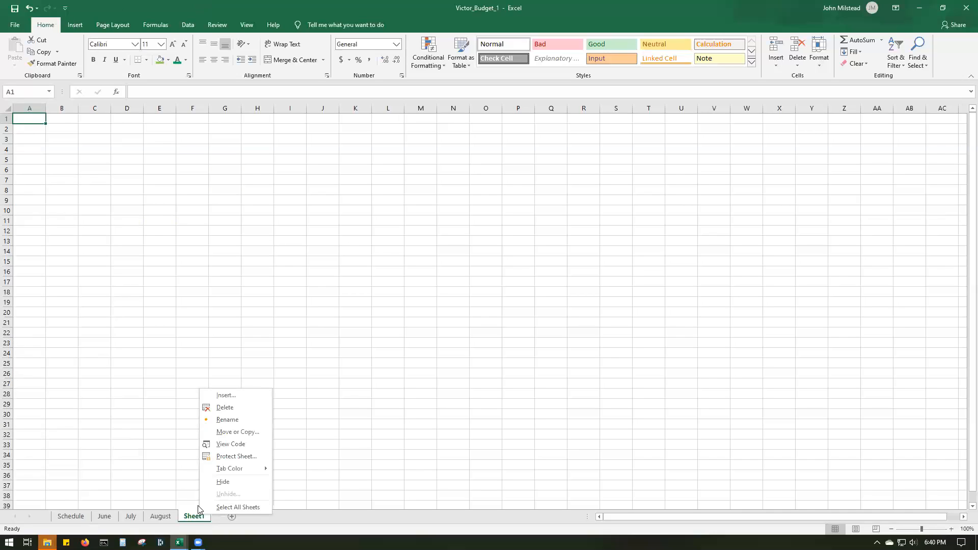
{"action": "left_click", "coordinate": [241, 423]}
{"action": "type", "text": "Sep"}
{"action": "key", "text": "BackSpace"}
{"action": "key", "text": "BackSpace"}
{"action": "key", "text": "BackSpace"}
{"action": "type", "text": "Se"}
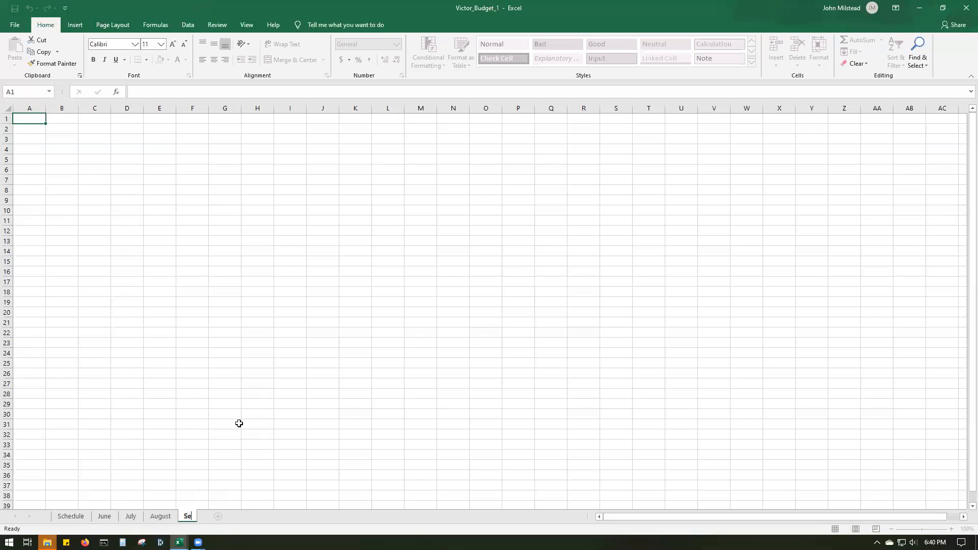
{"action": "type", "text": "ptember"}
{"action": "key", "text": "Return"}
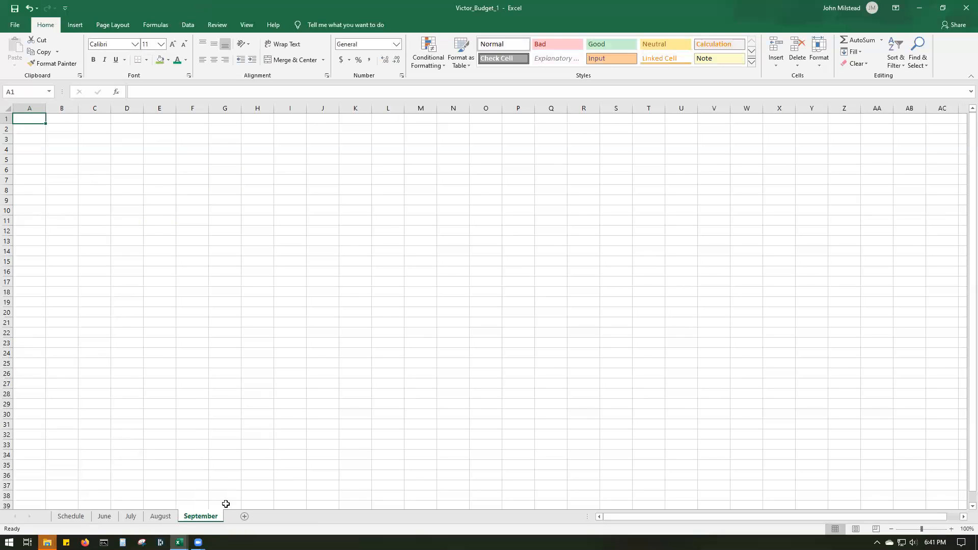
- Copy the August budget range A1:H16 and paste it into the September sheet starting at A1
{"action": "left_click", "coordinate": [160, 516]}
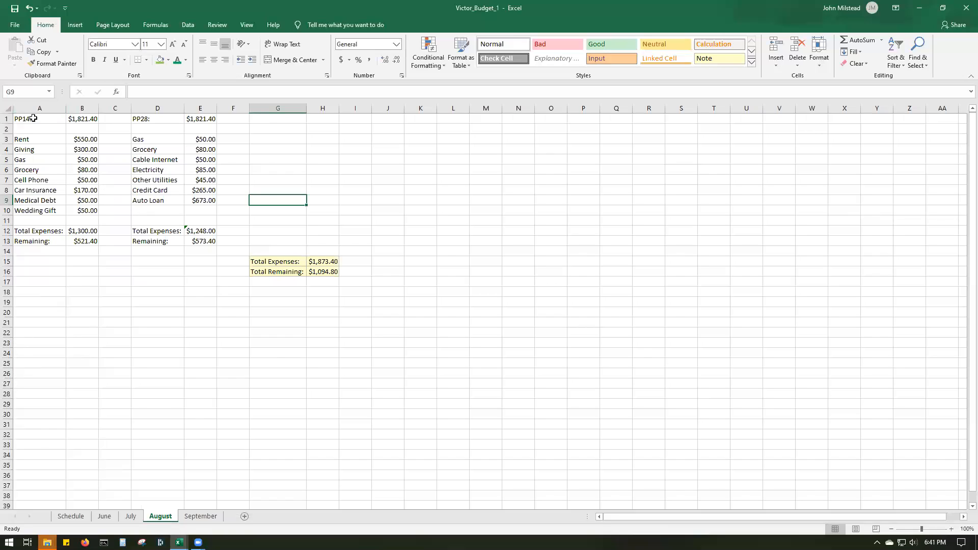
{"action": "left_click_drag", "start_coordinate": [33, 118], "coordinate": [328, 274]}
{"action": "right_click", "coordinate": [98, 139]}
{"action": "left_click", "coordinate": [117, 151]}
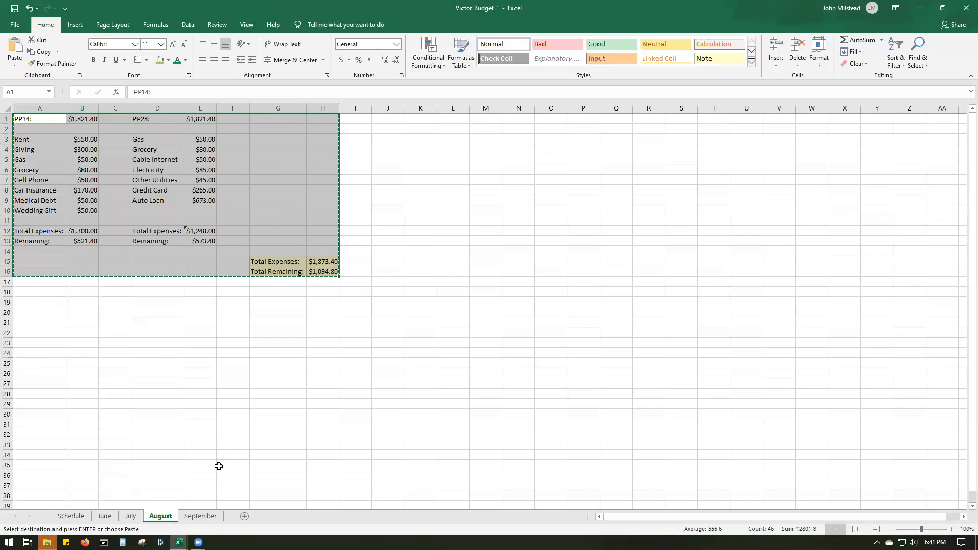
{"action": "left_click", "coordinate": [200, 516]}
{"action": "right_click", "coordinate": [29, 117]}
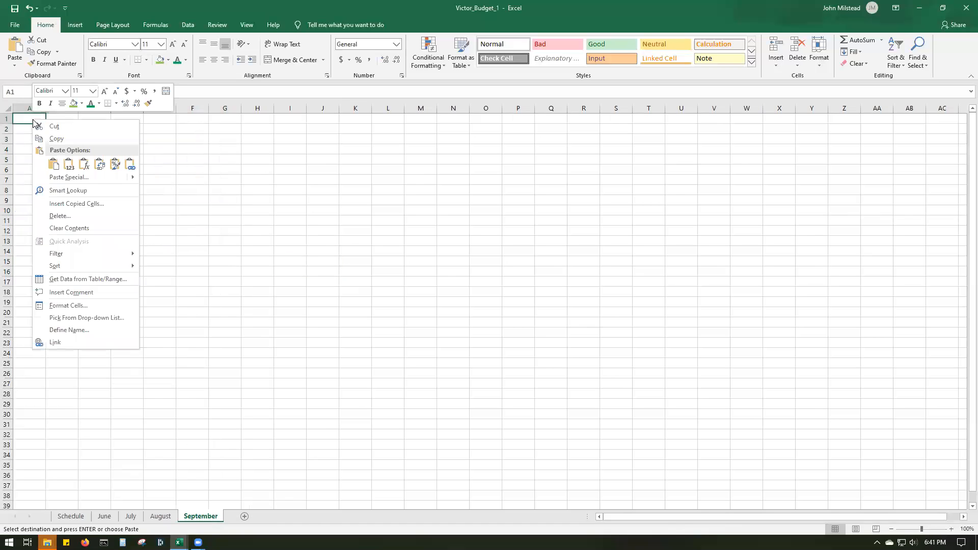
{"action": "left_click", "coordinate": [54, 164]}
{"action": "left_click", "coordinate": [171, 201]}
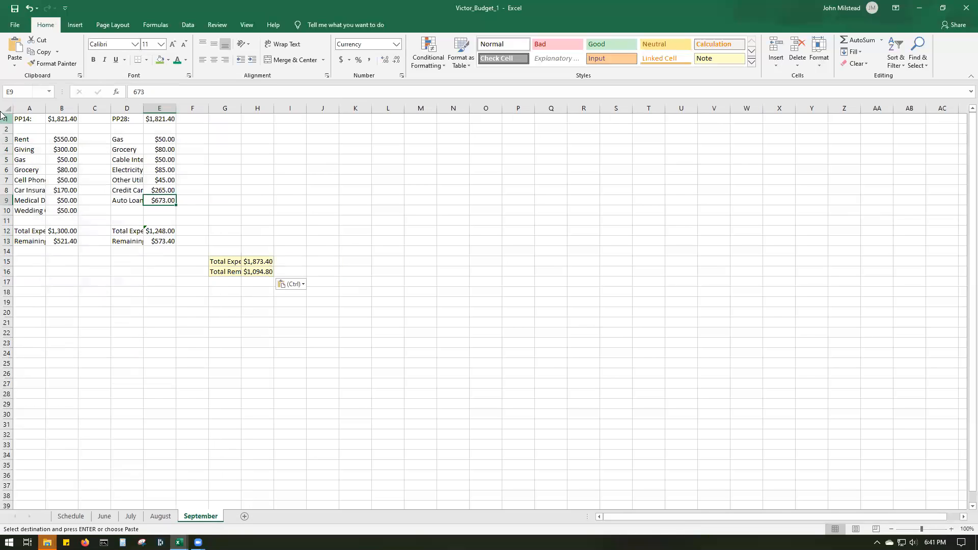
- Auto-fit all column widths on the September sheet to their contents
{"action": "left_click", "coordinate": [10, 110]}
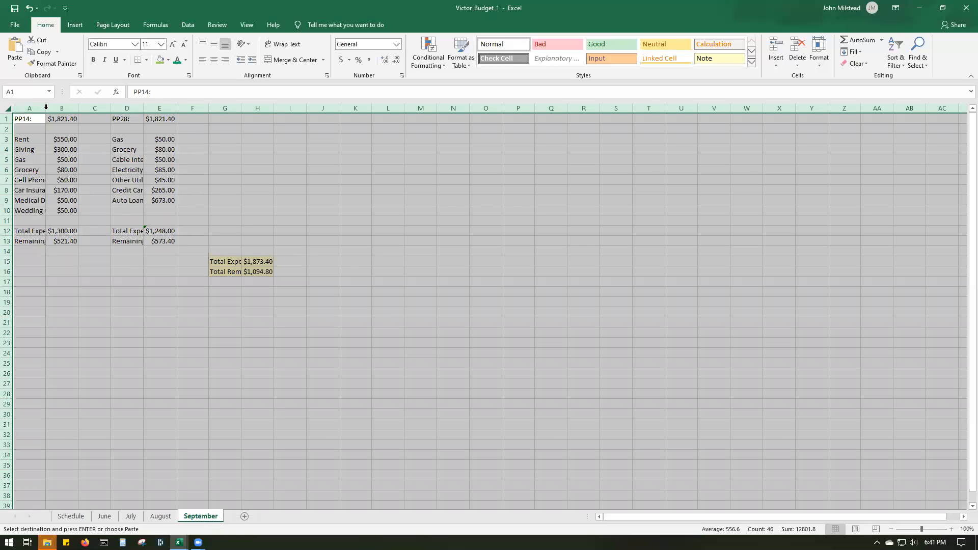
{"action": "double_click", "coordinate": [46, 108]}
{"action": "left_click", "coordinate": [212, 281]}
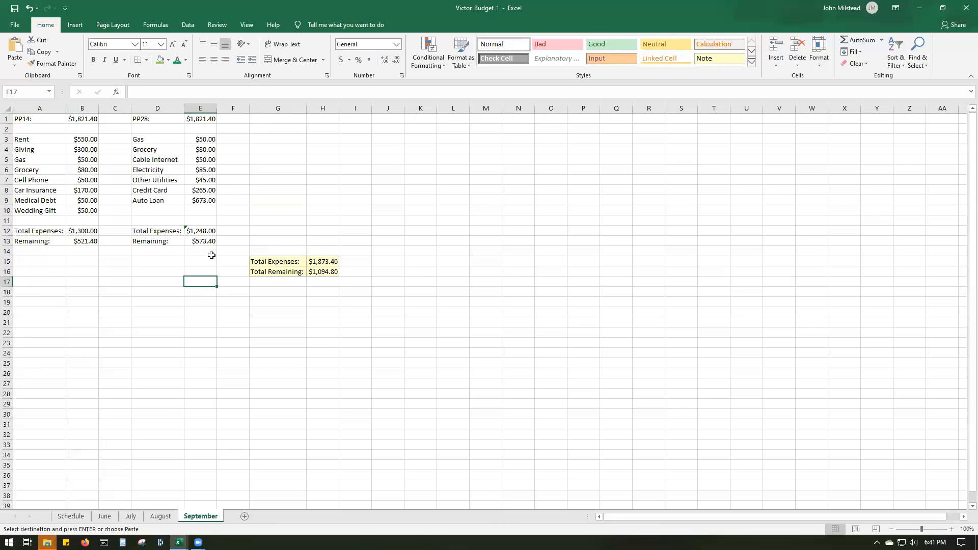
- Compare the August sheet's pay period dates with the system calendar for August and September 2020
{"action": "left_click", "coordinate": [161, 515]}
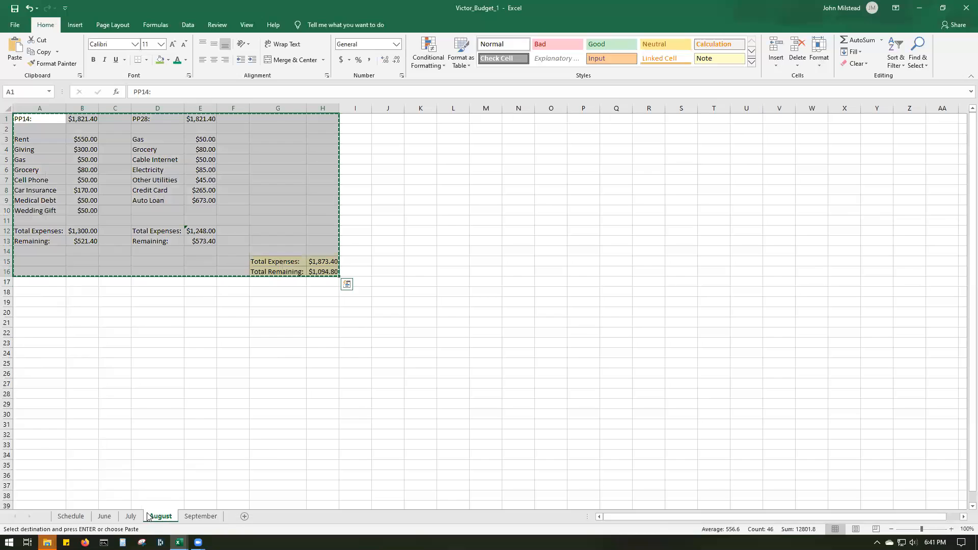
{"action": "left_click", "coordinate": [934, 543]}
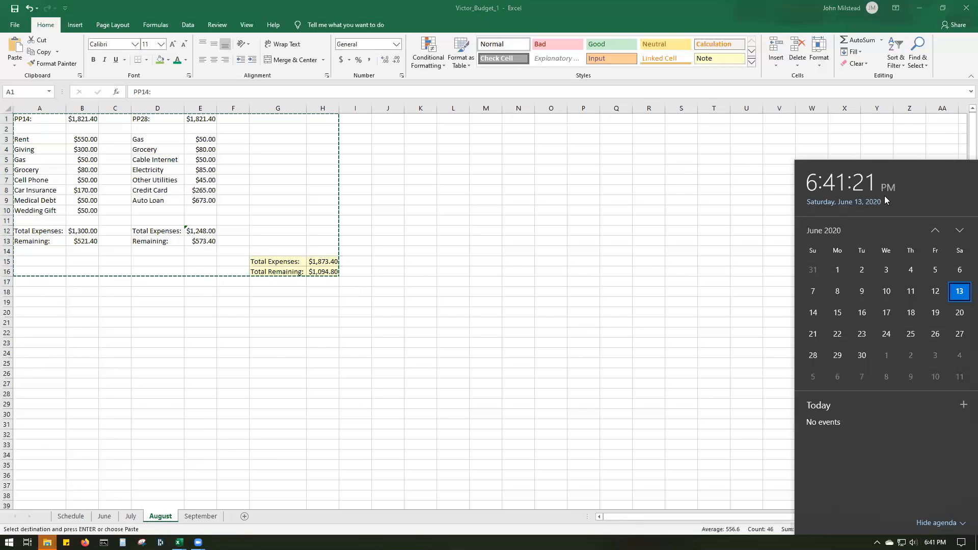
{"action": "left_click", "coordinate": [959, 231]}
{"action": "left_click", "coordinate": [960, 230]}
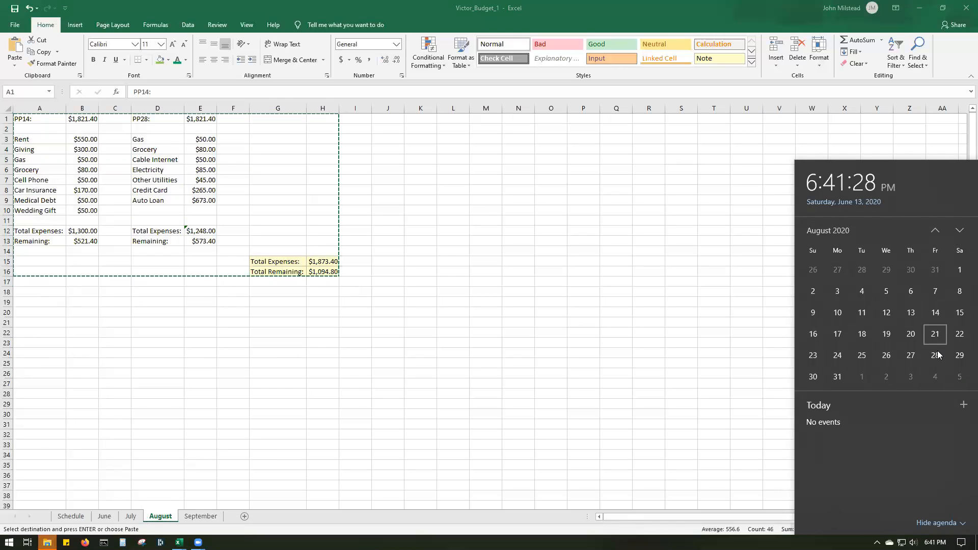
{"action": "left_click", "coordinate": [961, 232]}
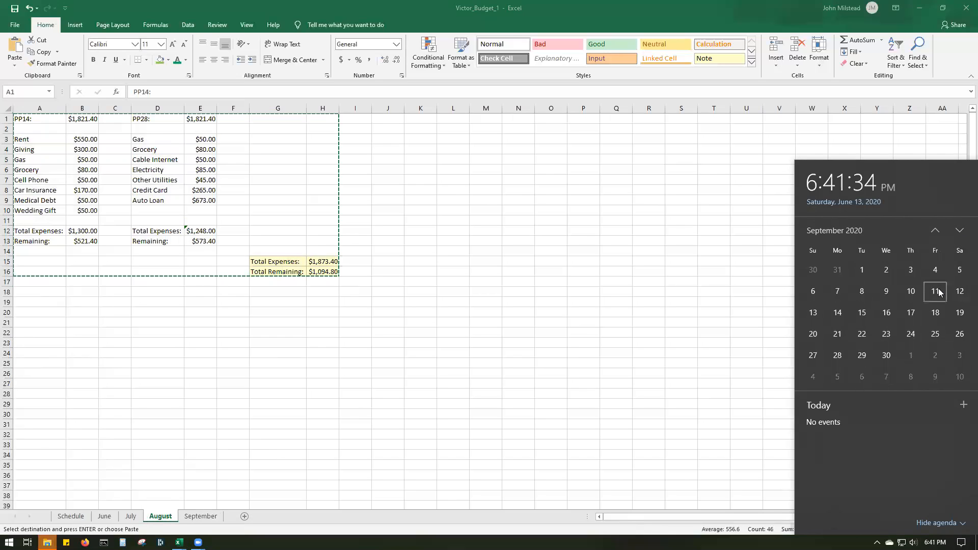
- Relabel the August sheet's two pay periods as PP11: in A1 and PP25: in D1
{"action": "left_click", "coordinate": [30, 123]}
{"action": "double_click", "coordinate": [27, 120]}
{"action": "key", "text": "BackSpace"}
{"action": "type", "text": "1"}
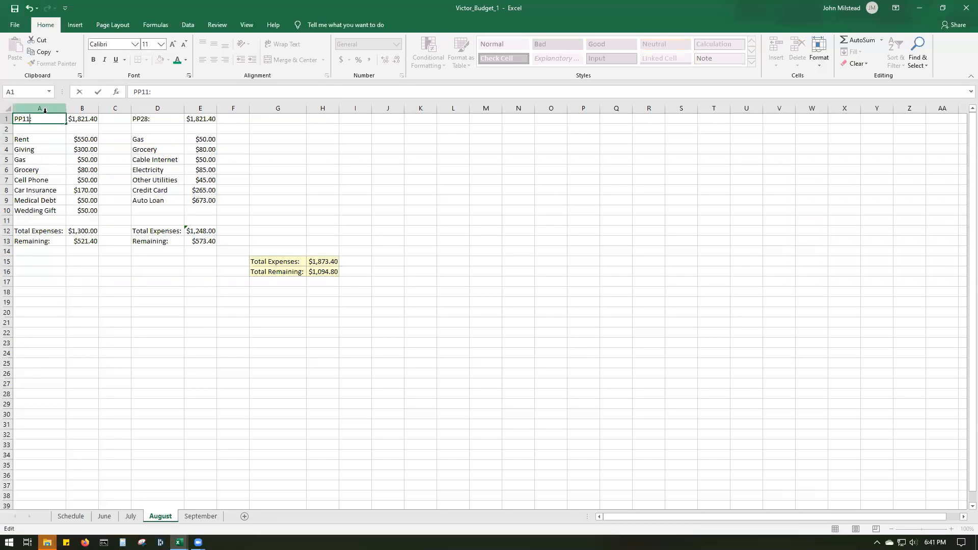
{"action": "double_click", "coordinate": [144, 118]}
{"action": "key", "text": "BackSpace"}
{"action": "type", "text": "5"}
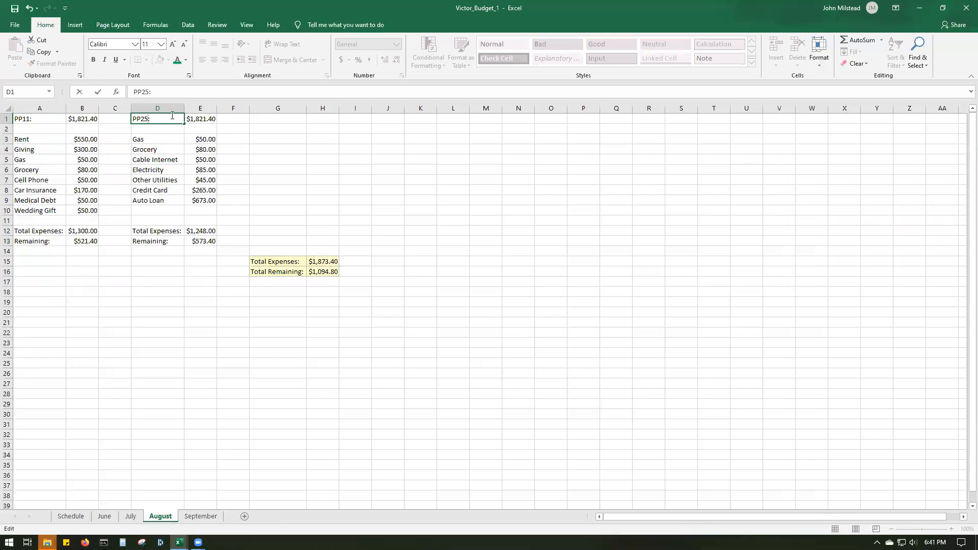
{"action": "left_click", "coordinate": [318, 231]}
{"action": "left_click", "coordinate": [319, 303]}
{"action": "left_click", "coordinate": [56, 283]}
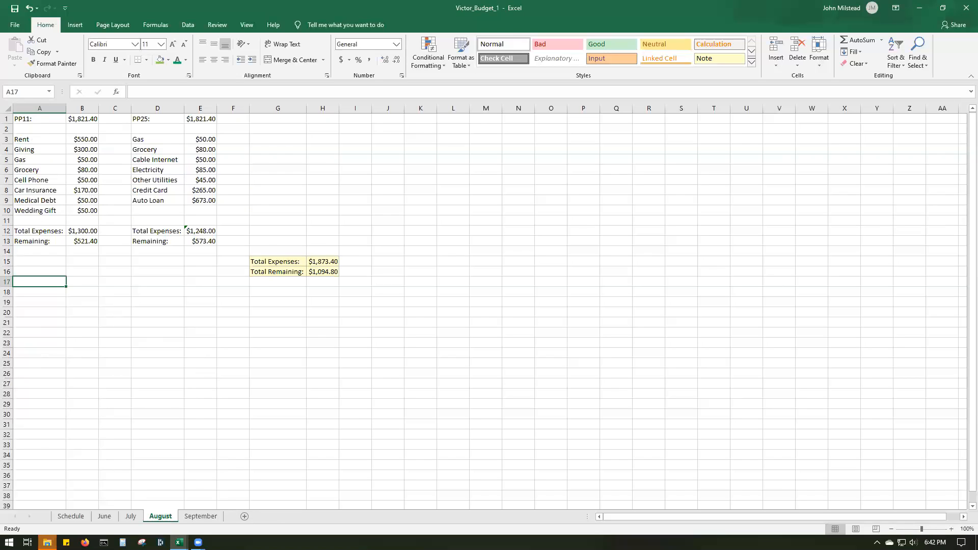
- Clear the Wedding Gift label and its amount from A10 and B10 on the September sheet
{"action": "left_click", "coordinate": [216, 516]}
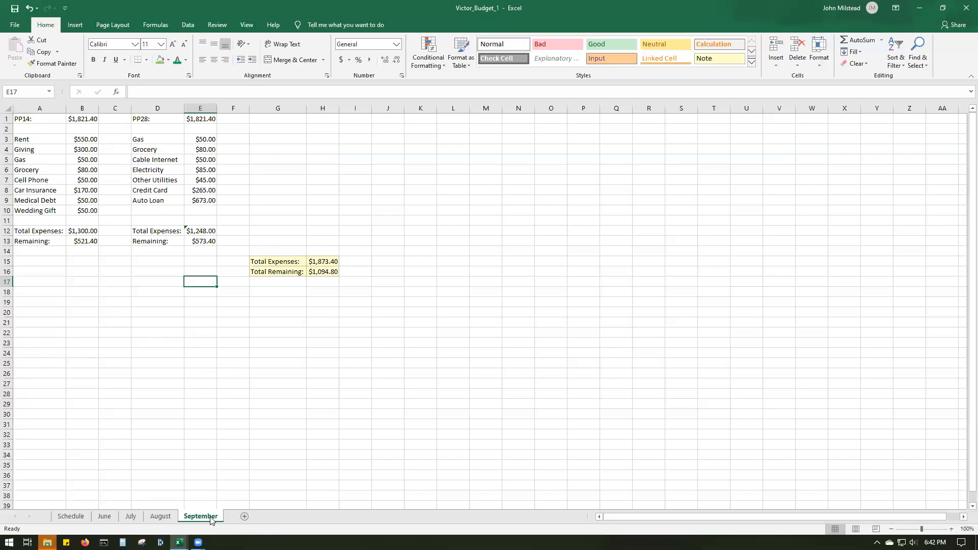
{"action": "left_click", "coordinate": [169, 518]}
{"action": "left_click", "coordinate": [206, 517]}
{"action": "left_click", "coordinate": [47, 208]}
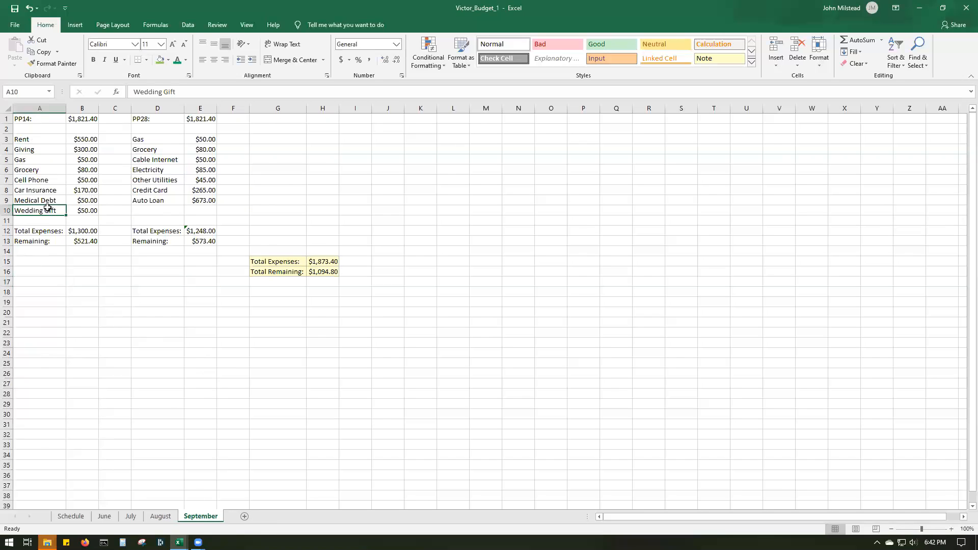
{"action": "double_click", "coordinate": [48, 208]}
{"action": "left_click_drag", "start_coordinate": [57, 210], "coordinate": [14, 210]}
{"action": "key", "text": "BackSpace"}
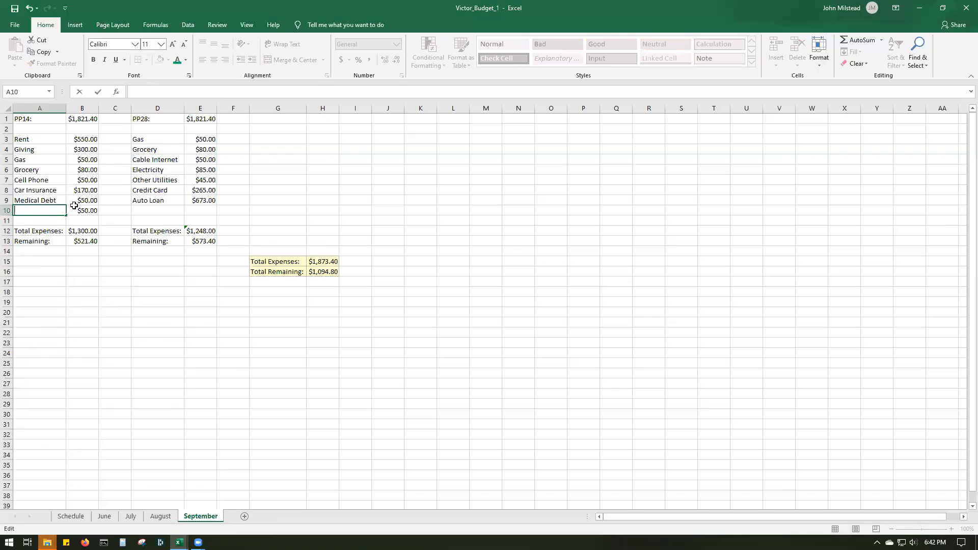
{"action": "left_click", "coordinate": [76, 210]}
{"action": "double_click", "coordinate": [74, 210]}
{"action": "left_click_drag", "start_coordinate": [74, 211], "coordinate": [118, 210]}
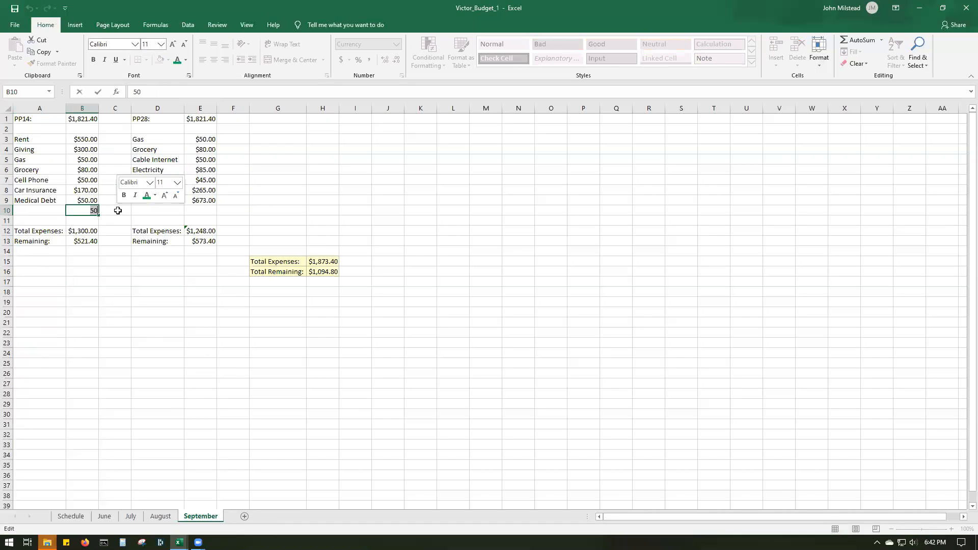
{"action": "key", "text": "BackSpace"}
{"action": "left_click", "coordinate": [174, 211]}
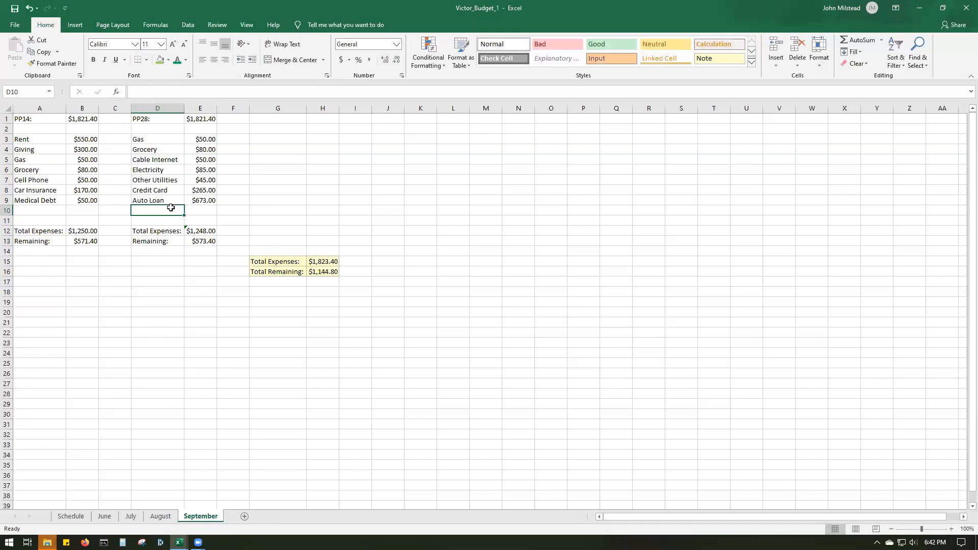
- Add a new worksheet after September and name it October
{"action": "left_click", "coordinate": [160, 516]}
{"action": "left_click", "coordinate": [200, 516]}
{"action": "left_click", "coordinate": [244, 516]}
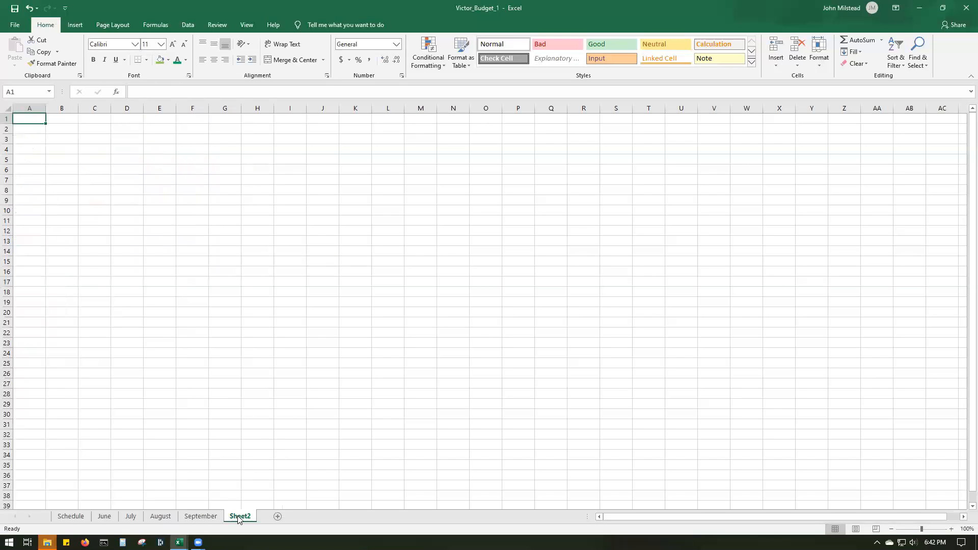
{"action": "right_click", "coordinate": [237, 518]}
{"action": "left_click", "coordinate": [287, 423]}
{"action": "key", "text": "BackSpace"}
{"action": "type", "text": "Oct"}
{"action": "key", "text": "BackSpace"}
{"action": "key", "text": "BackSpace"}
{"action": "key", "text": "BackSpace"}
{"action": "type", "text": "October"}
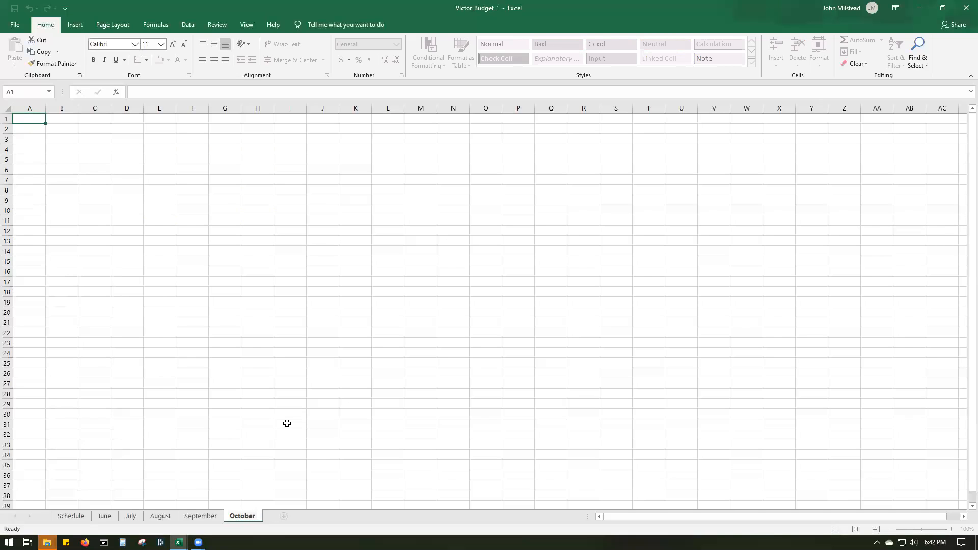
{"action": "key", "text": "Return"}
- Copy the July budget range A1:H15 and paste it into the October sheet starting at A1
{"action": "left_click", "coordinate": [200, 516]}
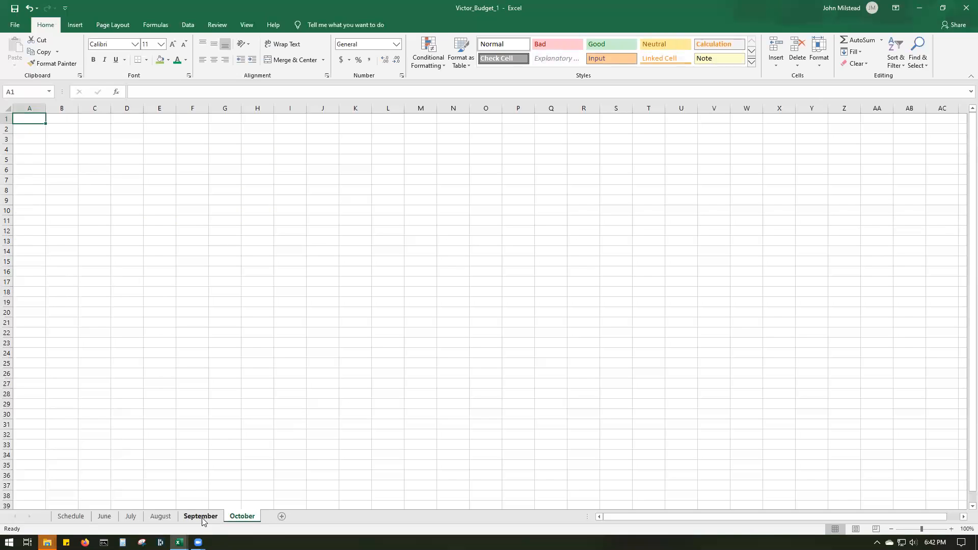
{"action": "left_click", "coordinate": [160, 516]}
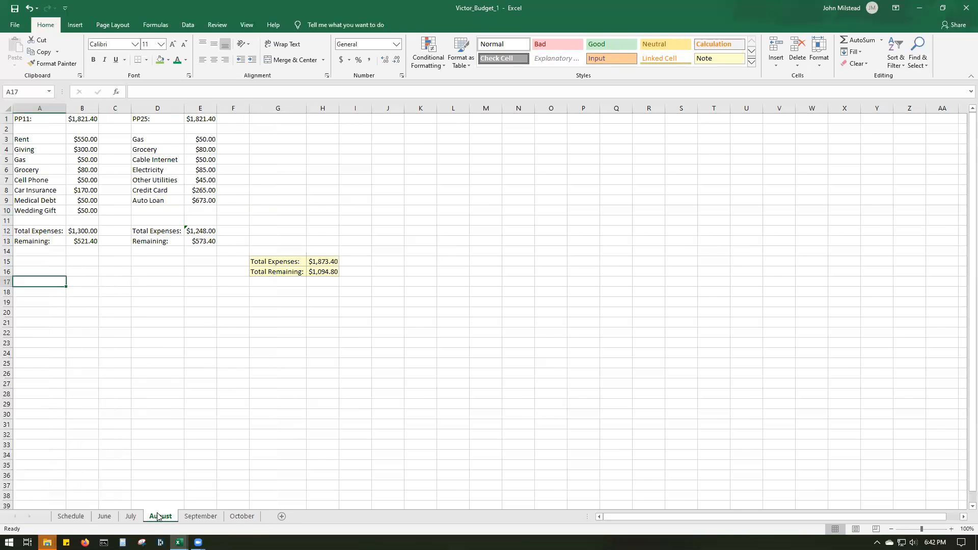
{"action": "left_click", "coordinate": [131, 517]}
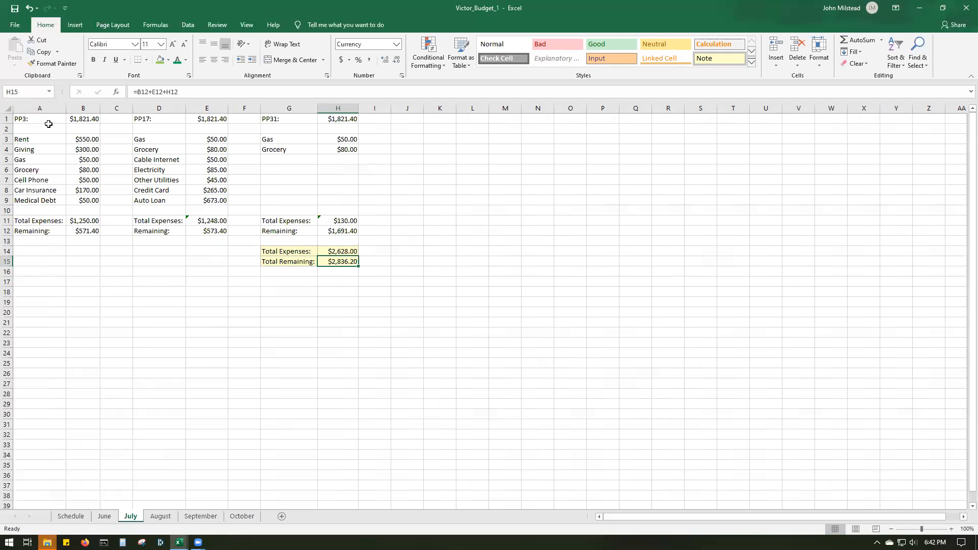
{"action": "left_click_drag", "start_coordinate": [23, 116], "coordinate": [336, 261]}
{"action": "right_click", "coordinate": [316, 193]}
{"action": "left_click", "coordinate": [338, 210]}
{"action": "left_click", "coordinate": [242, 516]}
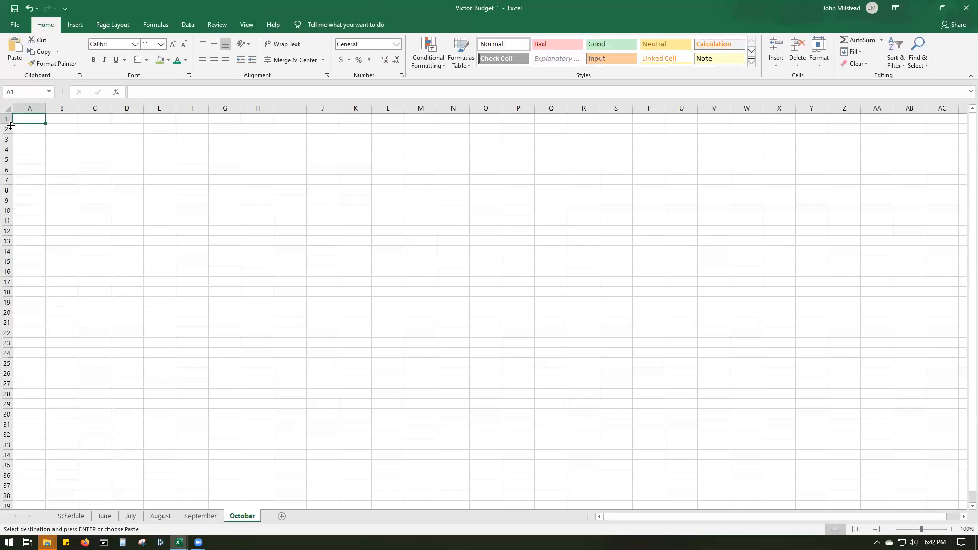
{"action": "right_click", "coordinate": [29, 119]}
{"action": "left_click", "coordinate": [49, 163]}
{"action": "left_click", "coordinate": [160, 301]}
- Auto-fit all column widths on the October sheet to their contents
{"action": "left_click", "coordinate": [8, 109]}
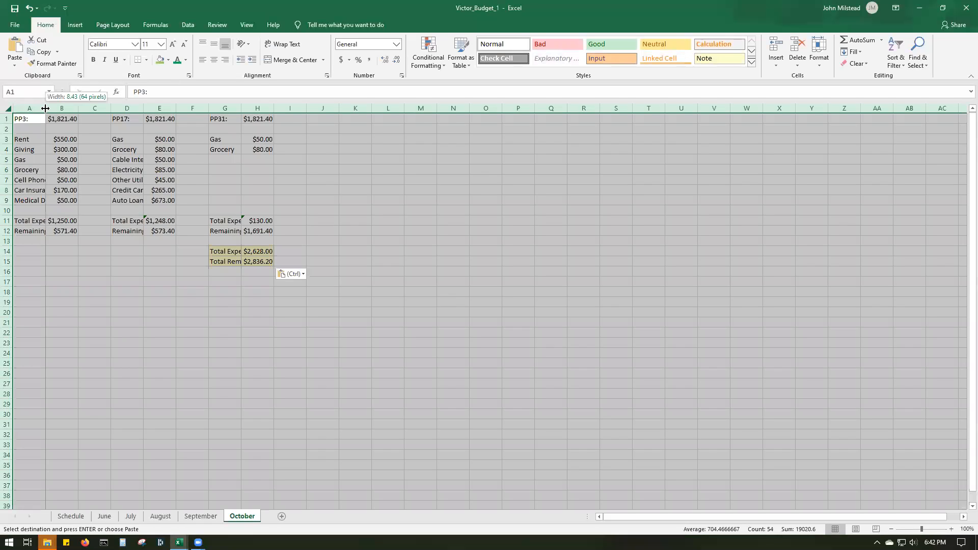
{"action": "double_click", "coordinate": [45, 108]}
{"action": "left_click", "coordinate": [352, 189]}
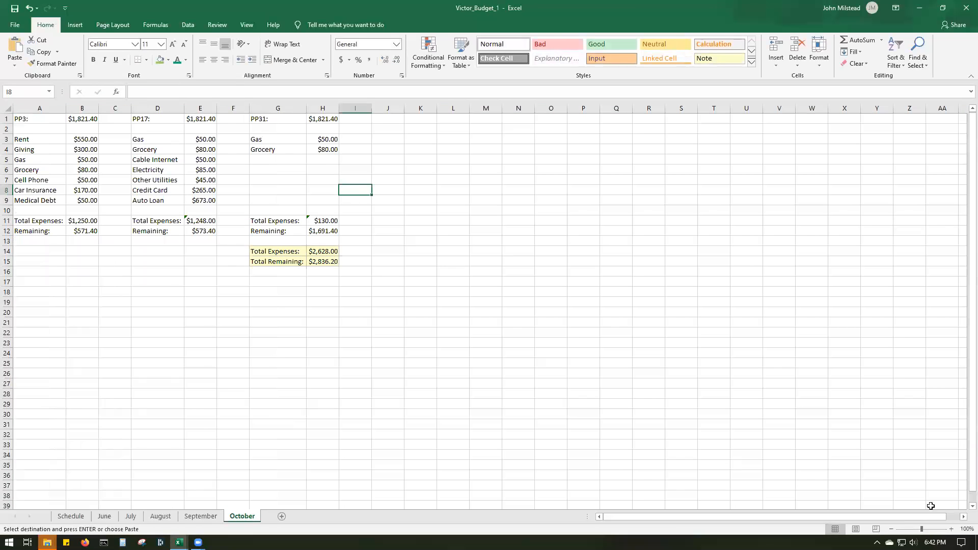
- Check the biweekly Friday pay dates for September and October 2020 in the system calendar
{"action": "left_click", "coordinate": [935, 542]}
{"action": "left_click", "coordinate": [960, 230]}
{"action": "left_click", "coordinate": [959, 230]}
{"action": "left_click", "coordinate": [959, 230]}
{"action": "left_click", "coordinate": [959, 231]}
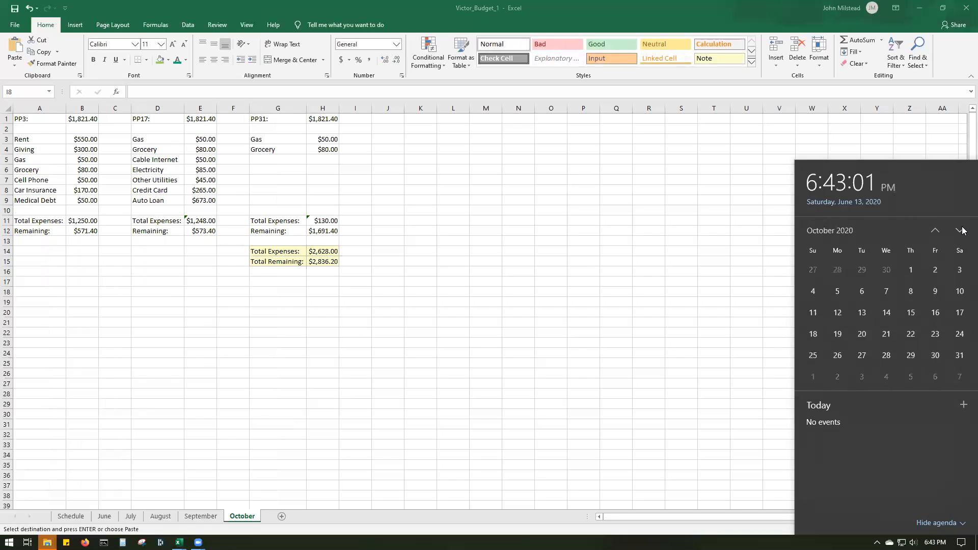
{"action": "left_click", "coordinate": [936, 230]}
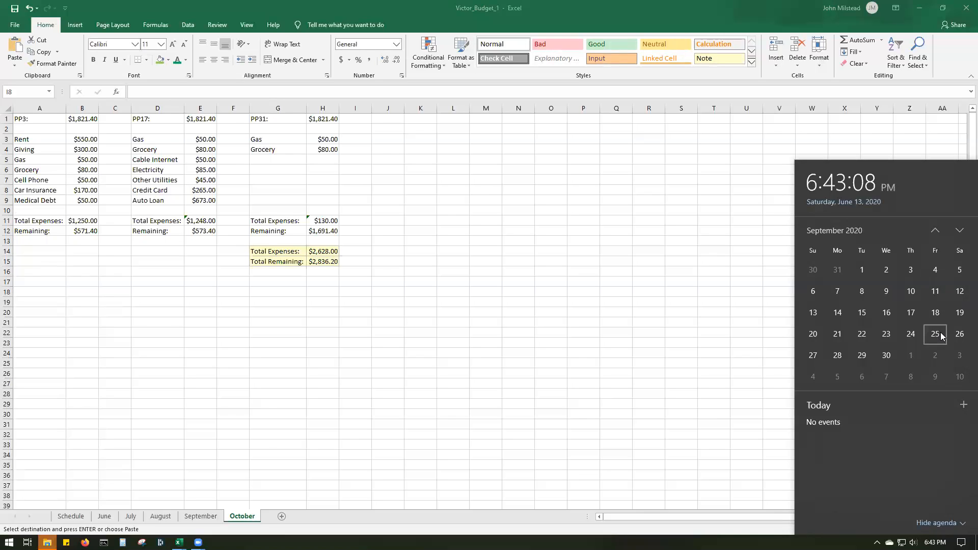
{"action": "left_click", "coordinate": [959, 230]}
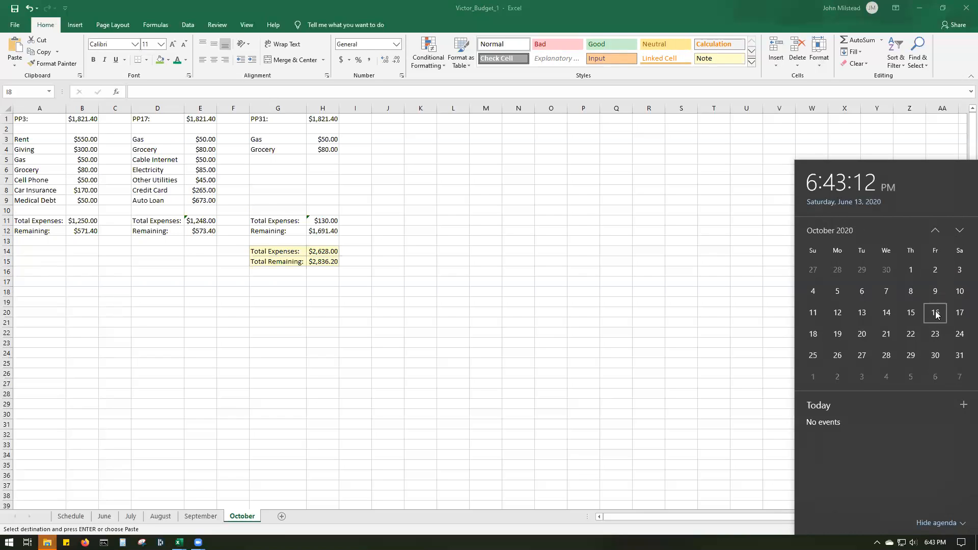
{"action": "left_click", "coordinate": [308, 316]}
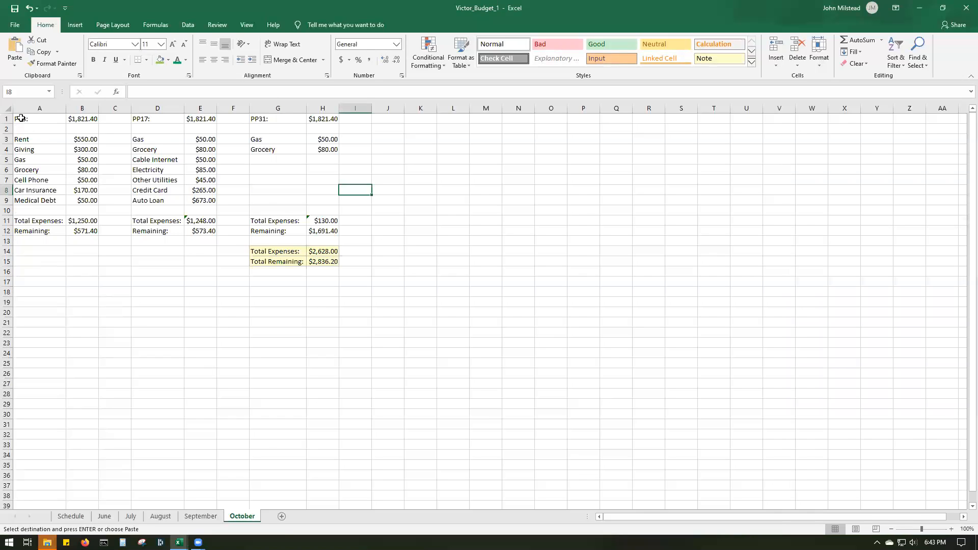
- Relabel the October sheet's three pay periods as PP2: in A1, PP16: in D1 and PP30: in G1
{"action": "double_click", "coordinate": [50, 118]}
{"action": "key", "text": "BackSpace"}
{"action": "type", "text": "2"}
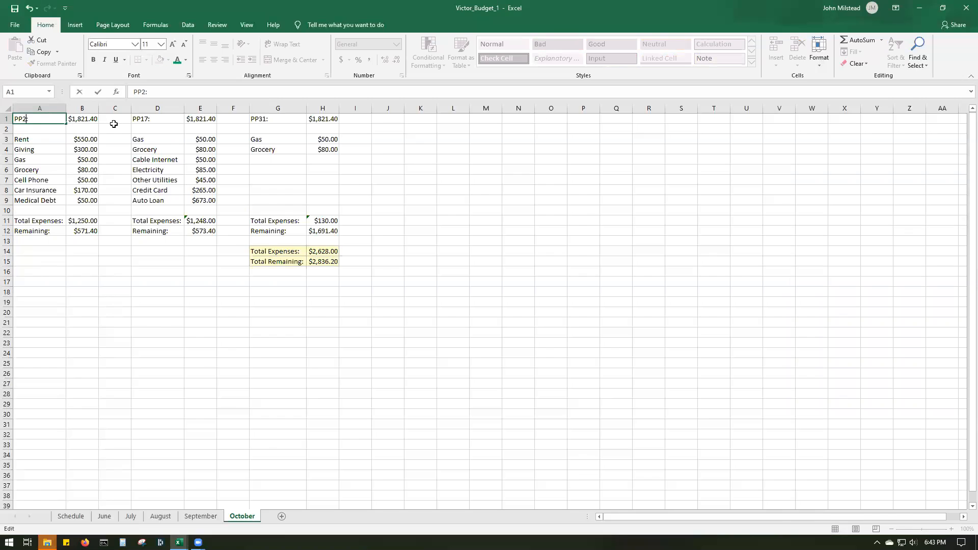
{"action": "double_click", "coordinate": [144, 118]}
{"action": "key", "text": "BackSpace"}
{"action": "type", "text": "6"}
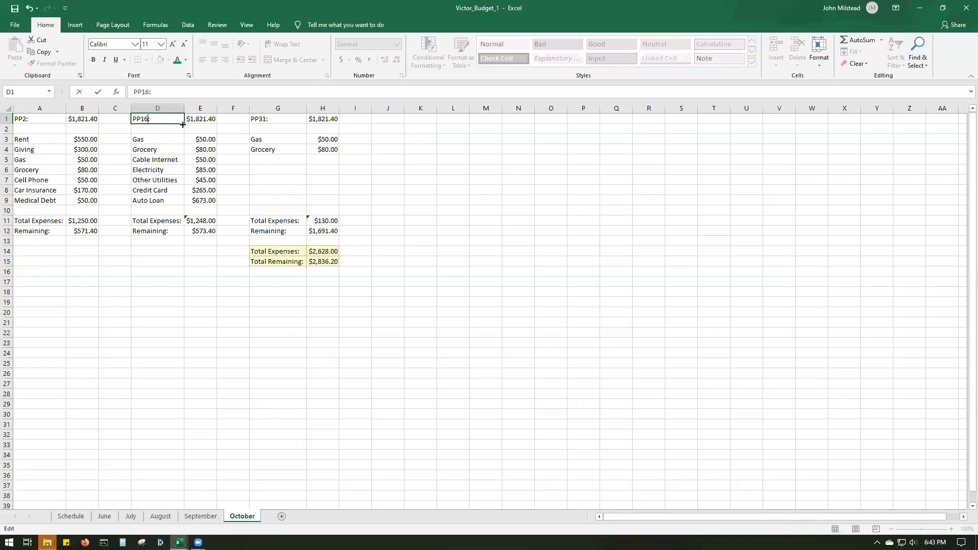
{"action": "double_click", "coordinate": [264, 118]}
{"action": "key", "text": "BackSpace"}
{"action": "type", "text": "0"}
{"action": "left_click", "coordinate": [412, 228]}
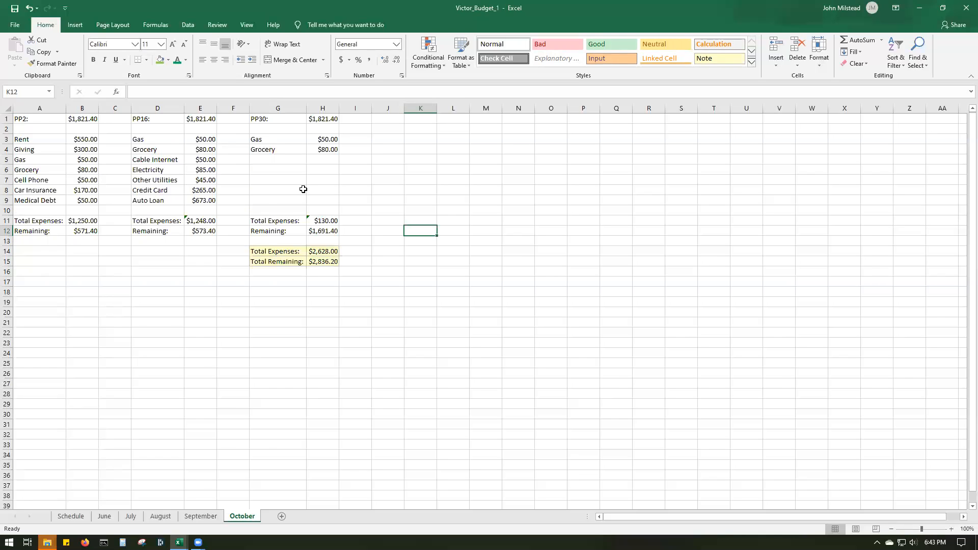
- Add a Halloween Party expense of 20.00 in row 5 of October's third pay period, below Grocery
{"action": "left_click", "coordinate": [263, 161]}
{"action": "double_click", "coordinate": [264, 162]}
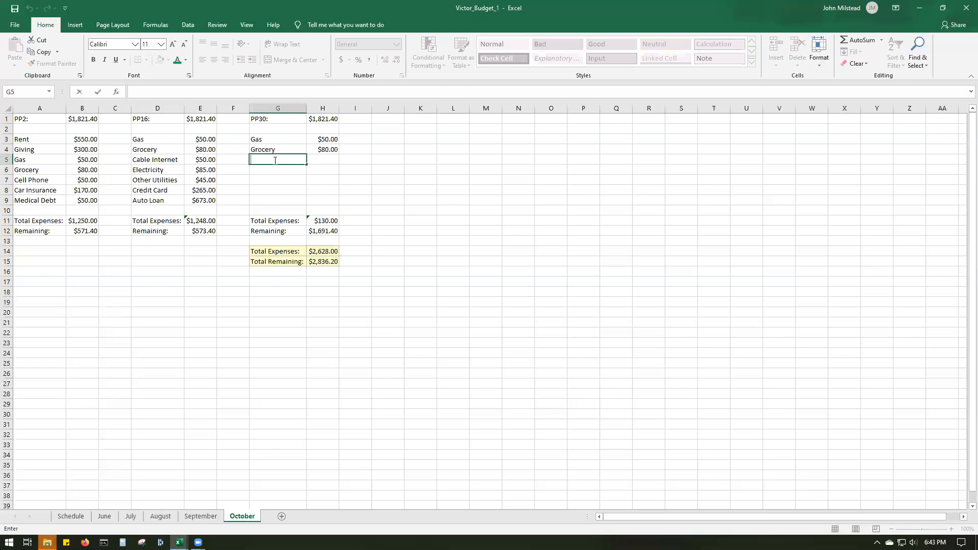
{"action": "type", "text": "Halloween Party"}
{"action": "left_click", "coordinate": [338, 212]}
{"action": "left_click", "coordinate": [331, 160]}
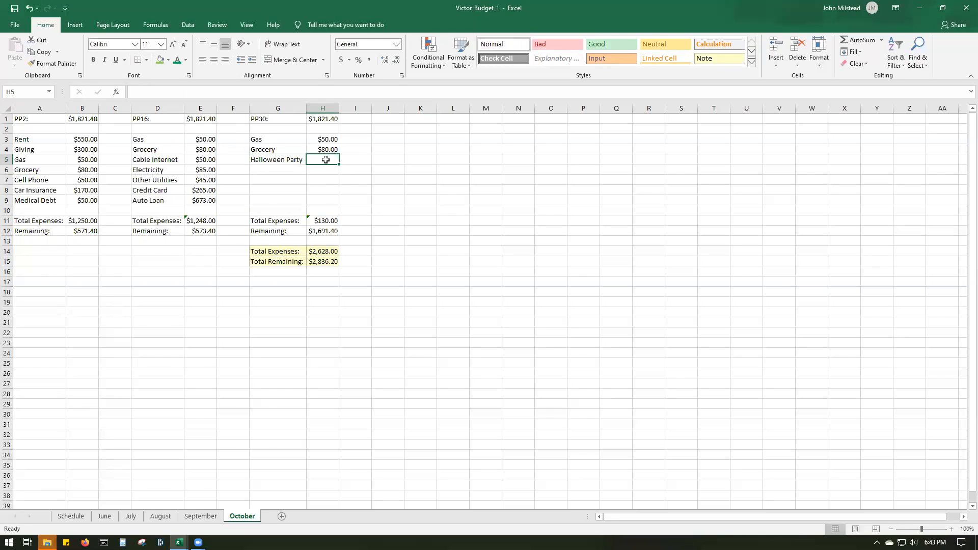
{"action": "double_click", "coordinate": [325, 159]}
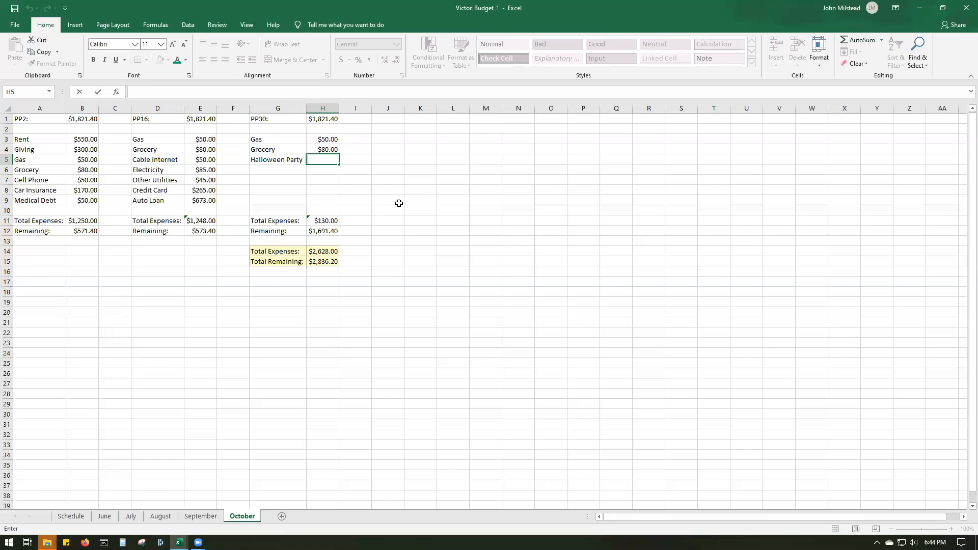
{"action": "type", "text": "20.00"}
{"action": "left_click", "coordinate": [400, 196]}
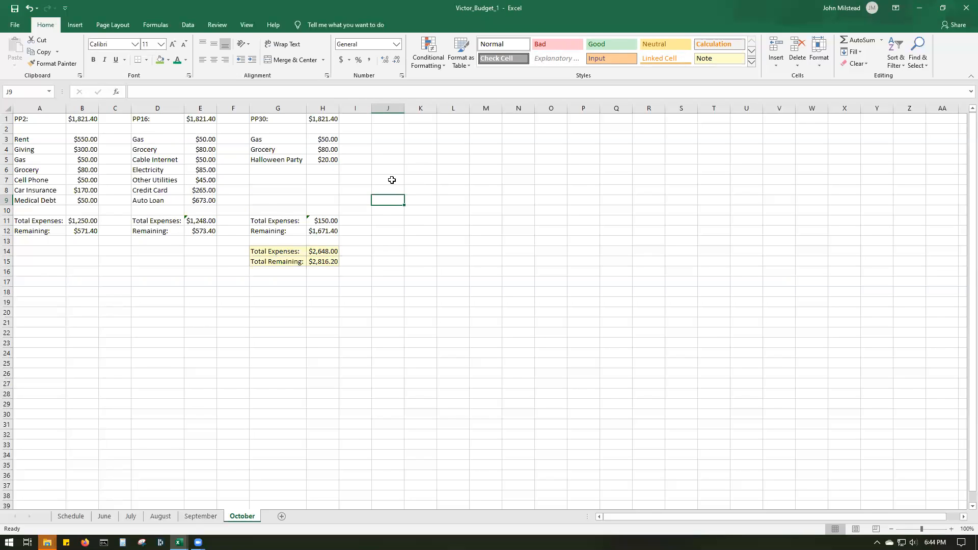
- Add a new worksheet after October and copy the September budget range A1:H16
{"action": "left_click", "coordinate": [282, 516]}
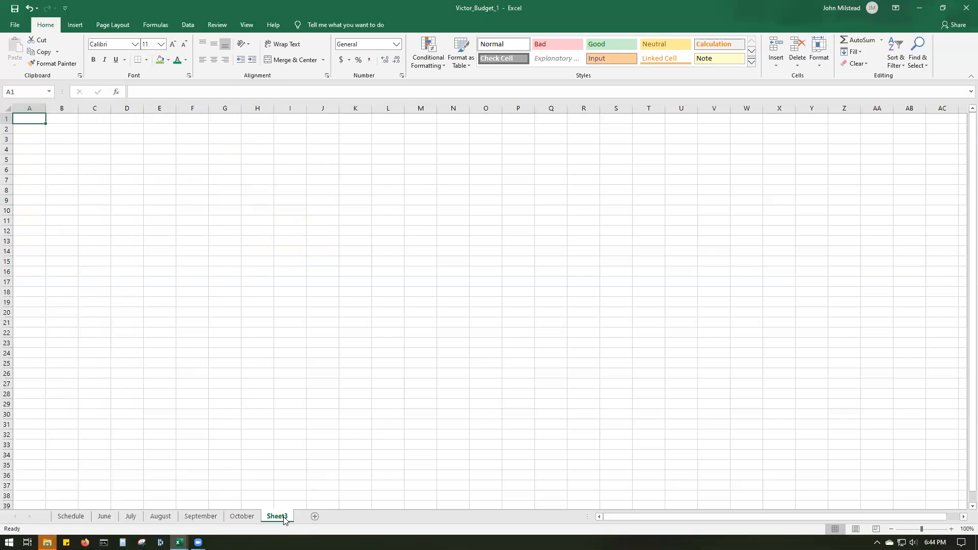
{"action": "left_click", "coordinate": [196, 512]}
{"action": "left_click_drag", "start_coordinate": [30, 120], "coordinate": [115, 149]}
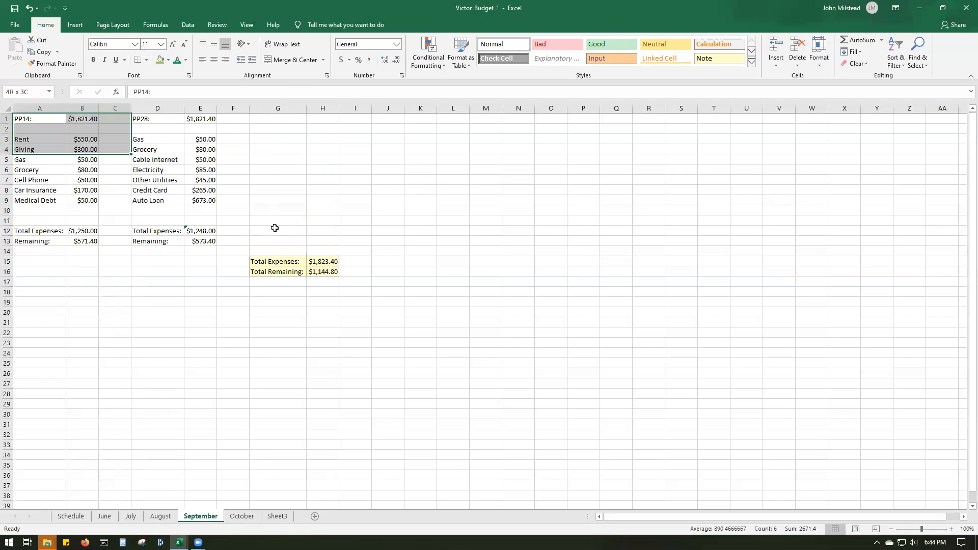
{"action": "left_click", "coordinate": [323, 271], "text": "shift"}
{"action": "right_click", "coordinate": [213, 152]}
{"action": "left_click", "coordinate": [286, 175]}
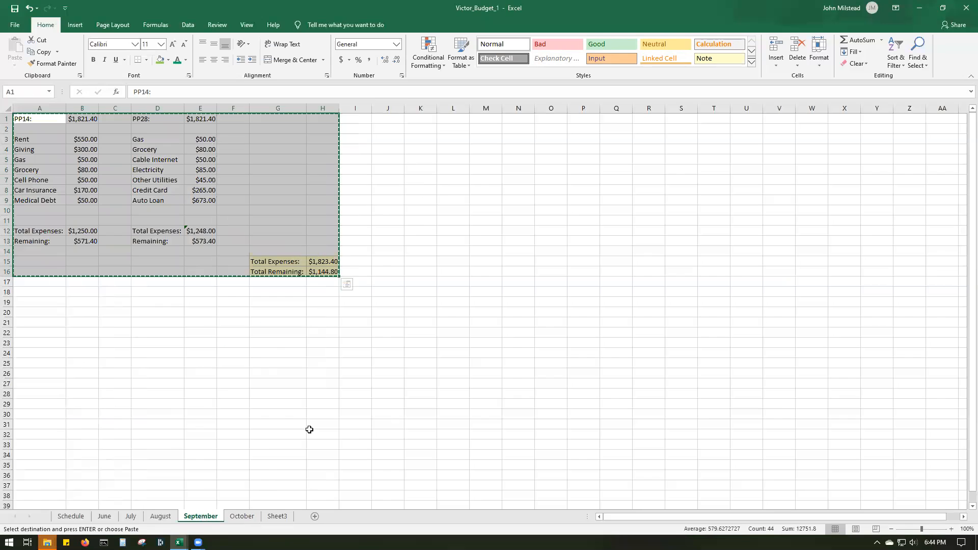
- Rename the new worksheet after October as November
{"action": "left_click", "coordinate": [241, 517]}
{"action": "left_click", "coordinate": [278, 516]}
{"action": "right_click", "coordinate": [285, 516]}
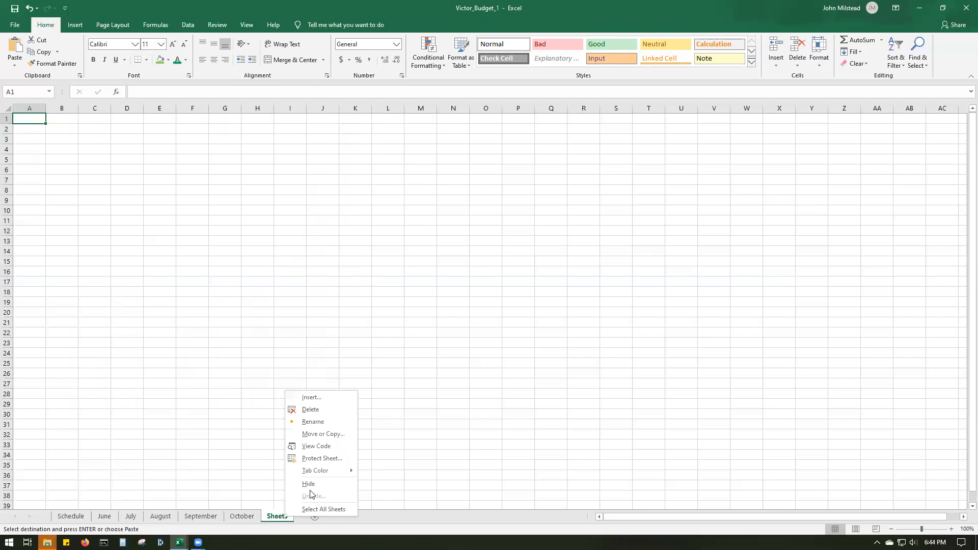
{"action": "left_click", "coordinate": [332, 421]}
{"action": "key", "text": "BackSpace"}
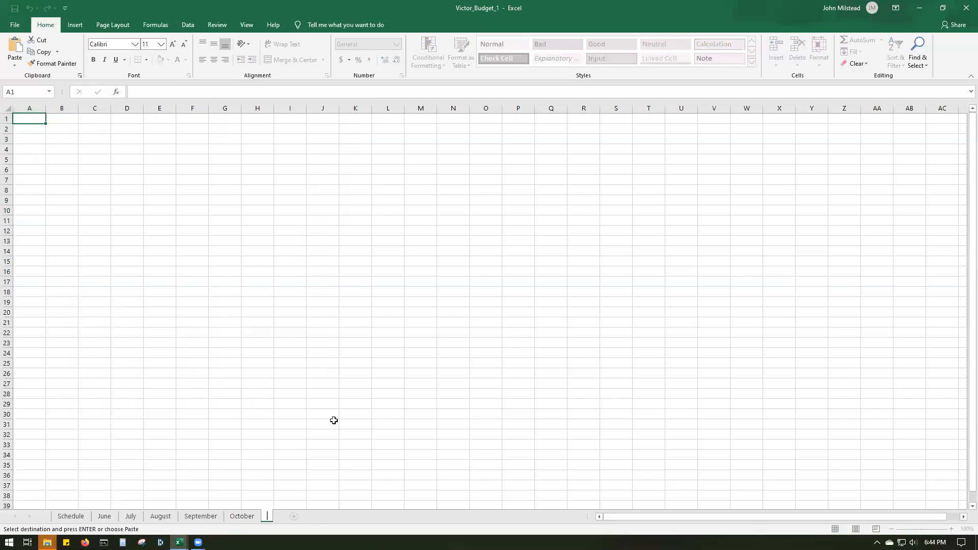
{"action": "type", "text": "November"}
{"action": "left_click", "coordinate": [349, 518]}
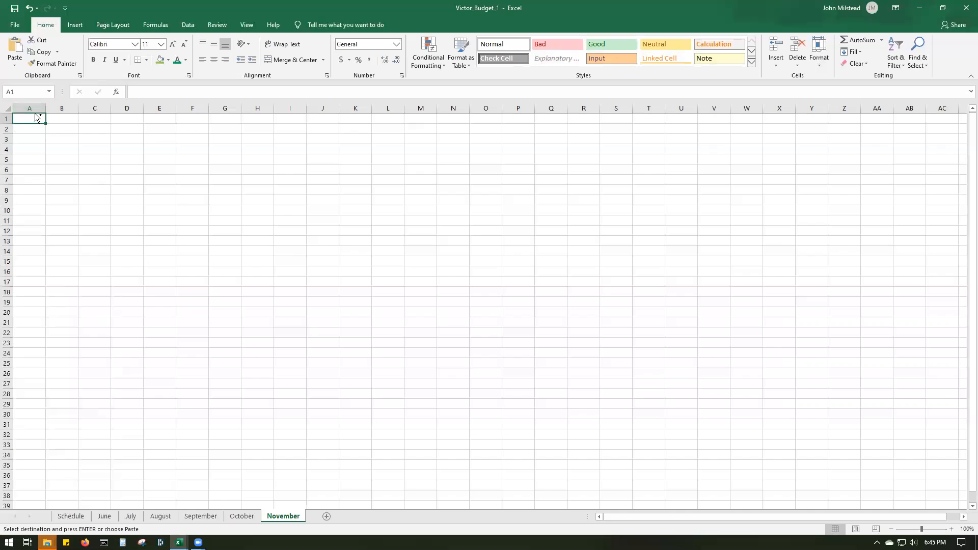
- Paste the copied September budget into the November sheet at A1 and auto-fit all column widths
{"action": "key", "text": "ctrl+v"}
{"action": "left_click", "coordinate": [8, 109]}
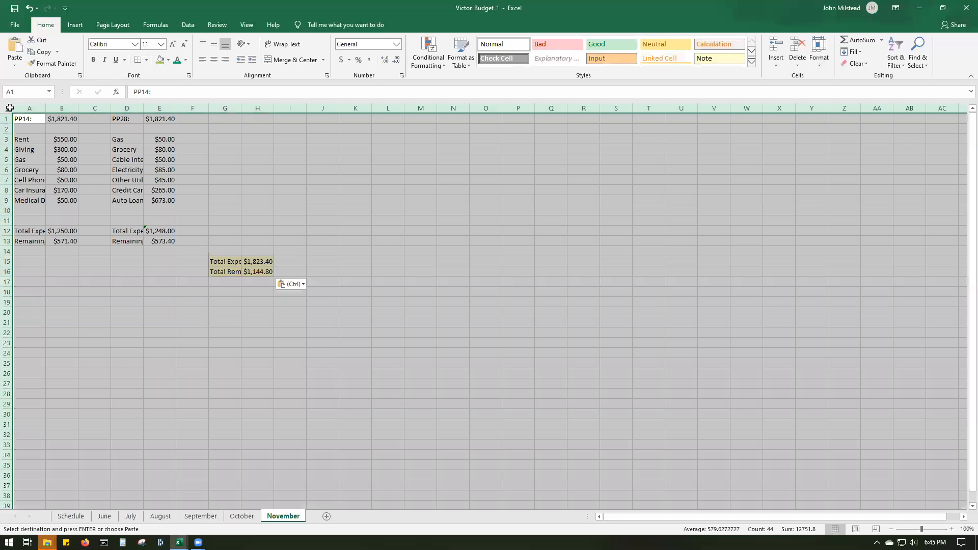
{"action": "double_click", "coordinate": [46, 108]}
{"action": "left_click", "coordinate": [208, 196]}
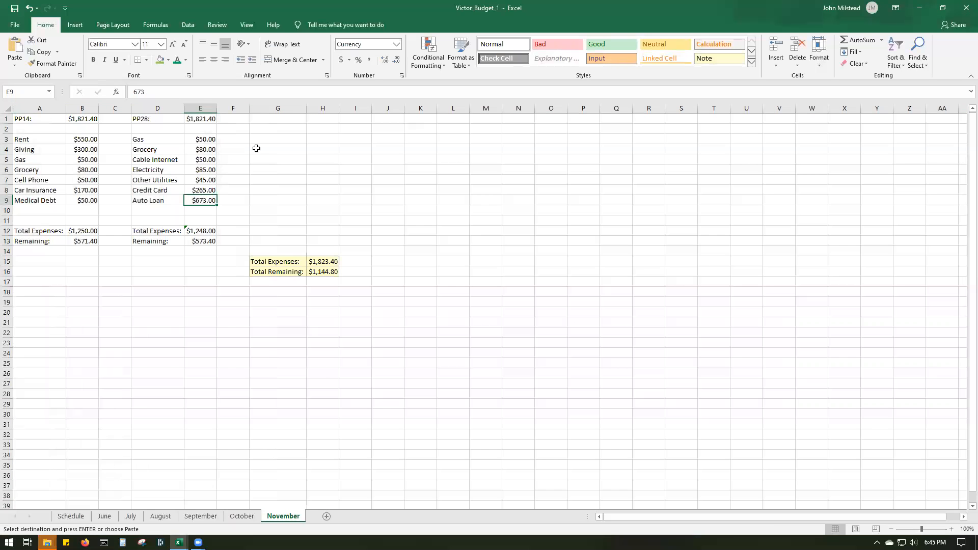
- Look up November 2020 in the system calendar to find that month's pay dates
{"action": "key", "text": "super+alt+d"}
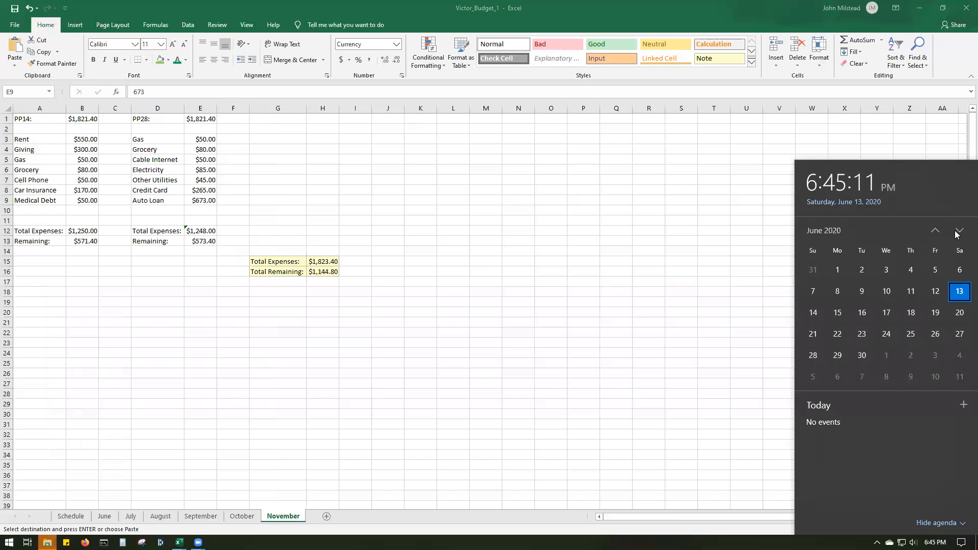
{"action": "left_click", "coordinate": [959, 232]}
{"action": "left_click", "coordinate": [959, 232]}
{"action": "left_click", "coordinate": [959, 231]}
{"action": "left_click", "coordinate": [959, 232]}
{"action": "left_click", "coordinate": [959, 231]}
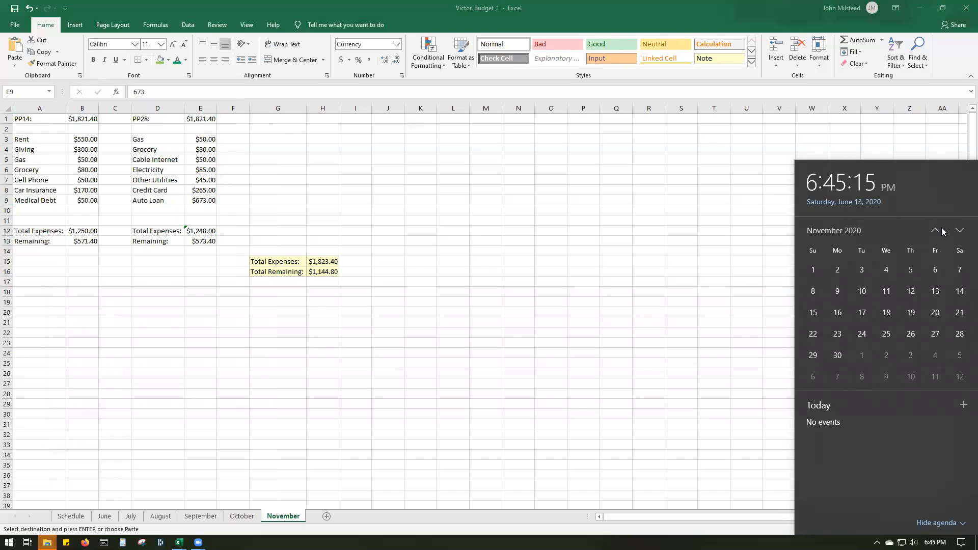
{"action": "left_click", "coordinate": [935, 231]}
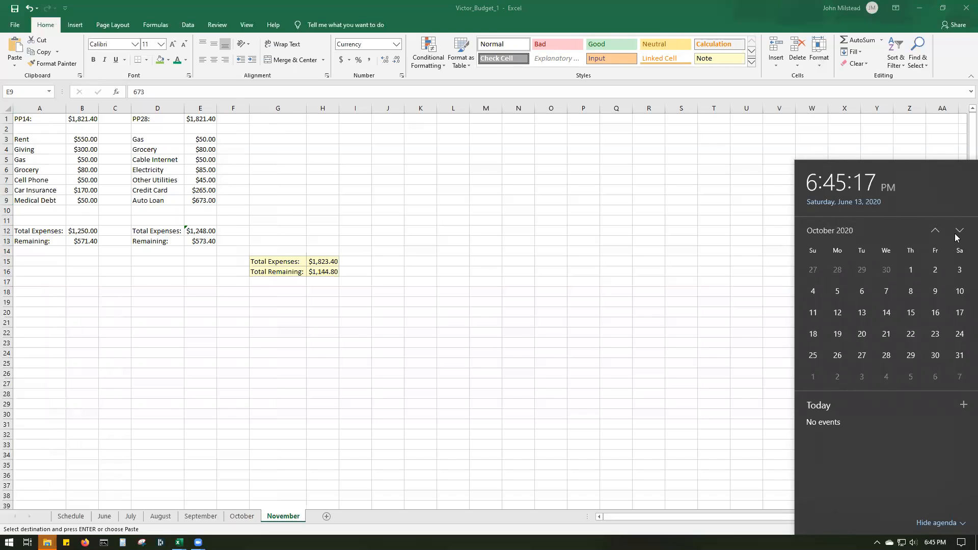
{"action": "left_click", "coordinate": [960, 232]}
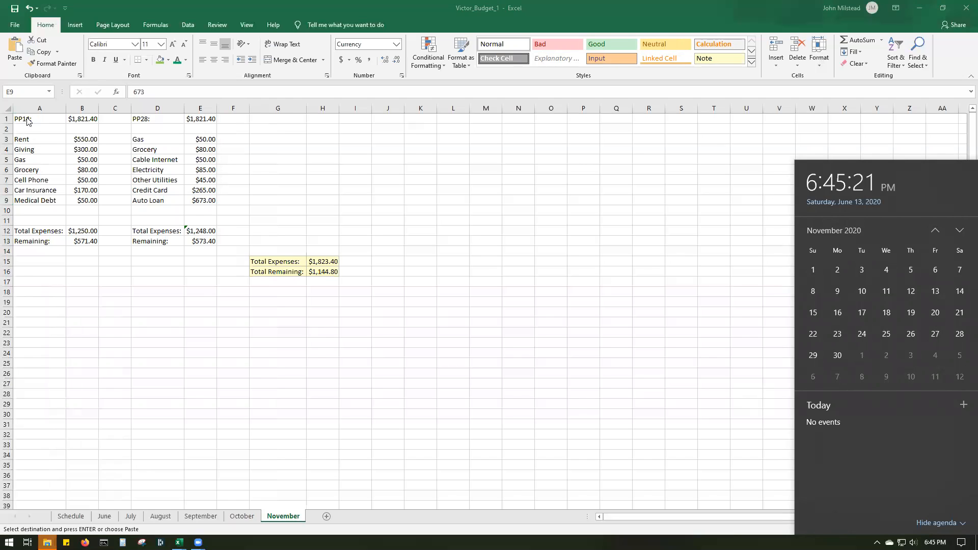
- Relabel the two pay periods on the November sheet as PP13: in A1 and PP27: in D1
{"action": "left_click", "coordinate": [49, 121]}
{"action": "left_click", "coordinate": [50, 120]}
{"action": "double_click", "coordinate": [50, 120]}
{"action": "key", "text": "Left"}
{"action": "key", "text": "Left"}
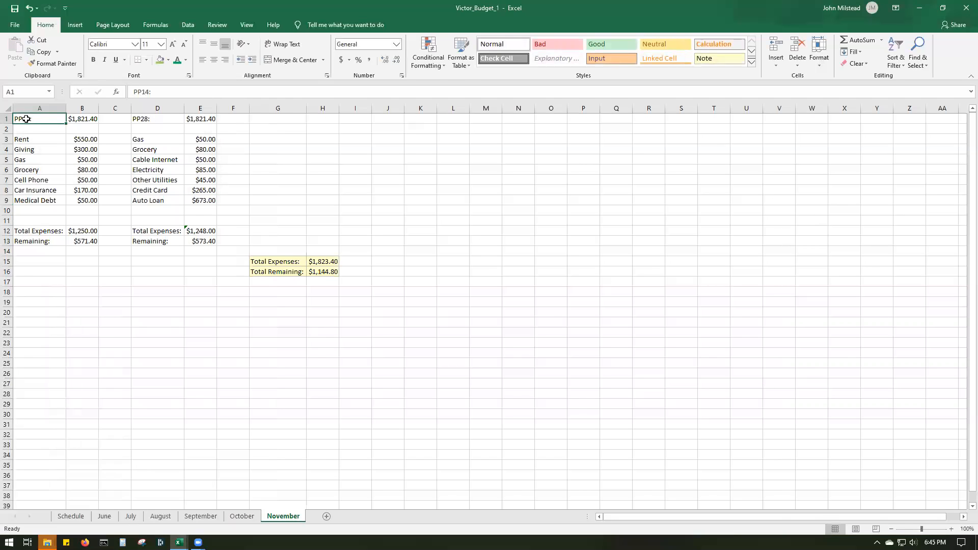
{"action": "key", "text": "Delete"}
{"action": "type", "text": "3"}
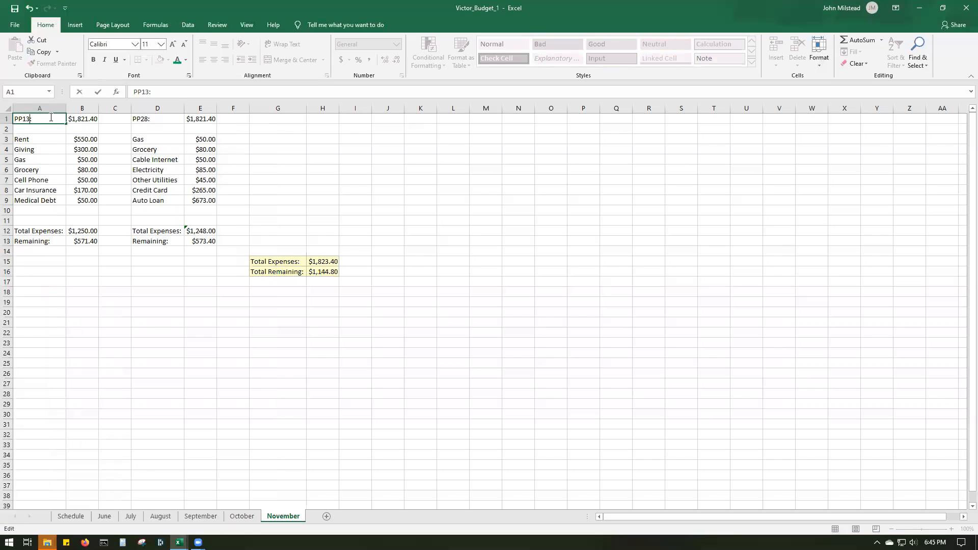
{"action": "left_click", "coordinate": [146, 119]}
{"action": "double_click", "coordinate": [146, 118]}
{"action": "key", "text": "Delete"}
{"action": "type", "text": "7"}
{"action": "left_click", "coordinate": [227, 168]}
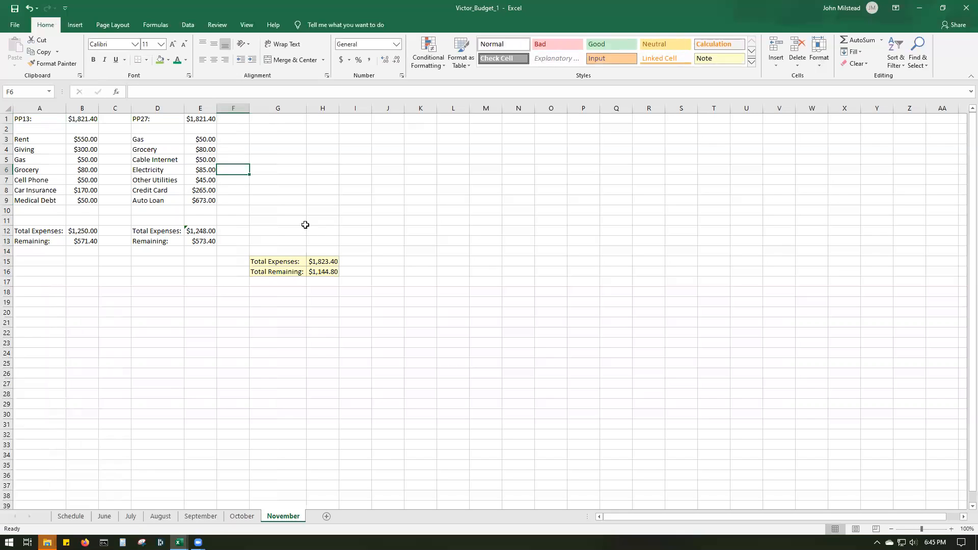
- Add a new worksheet after November and rename it December
{"action": "left_click", "coordinate": [327, 516]}
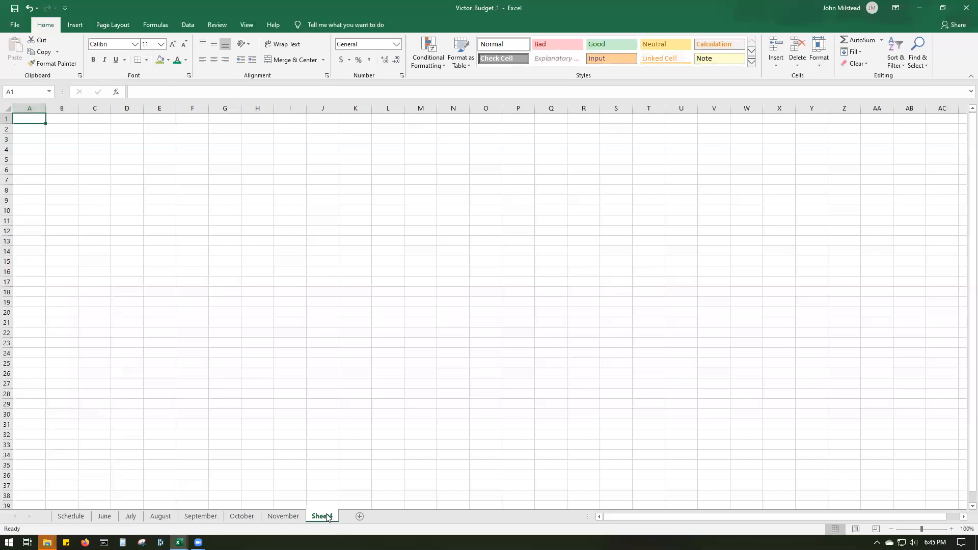
{"action": "right_click", "coordinate": [327, 516]}
{"action": "left_click", "coordinate": [373, 419]}
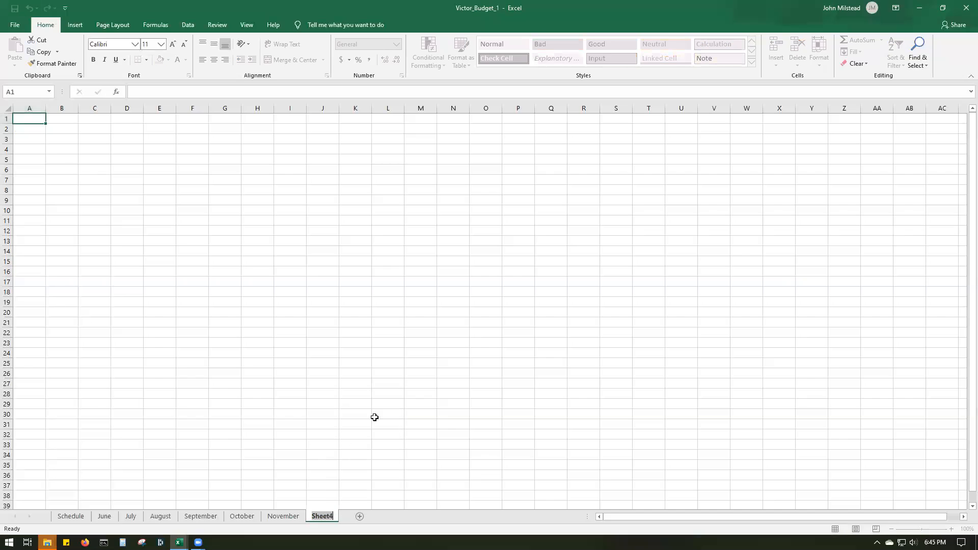
{"action": "type", "text": "December"}
{"action": "key", "text": "Return"}
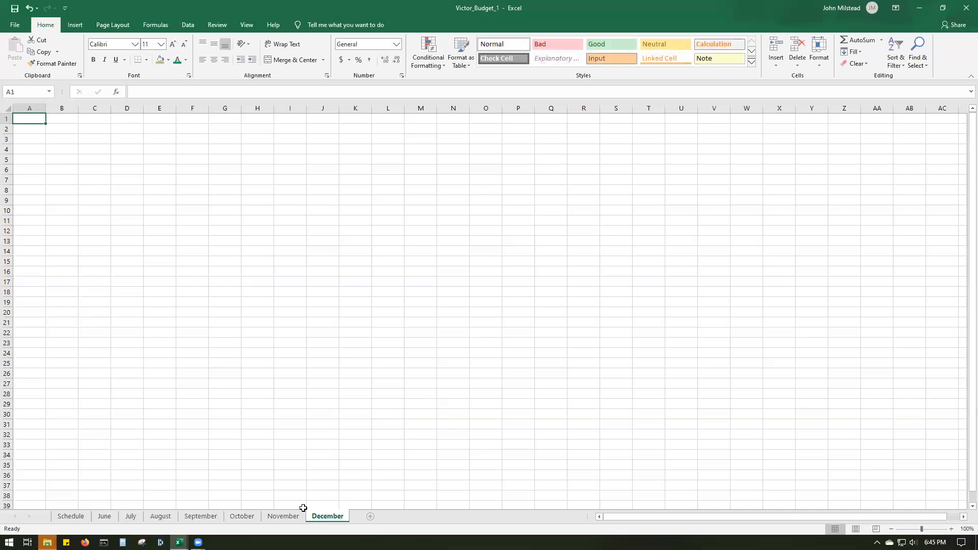
- Copy November's budget range A1:H16 into the December sheet at A1 and auto-fit all column widths
{"action": "left_click", "coordinate": [243, 516]}
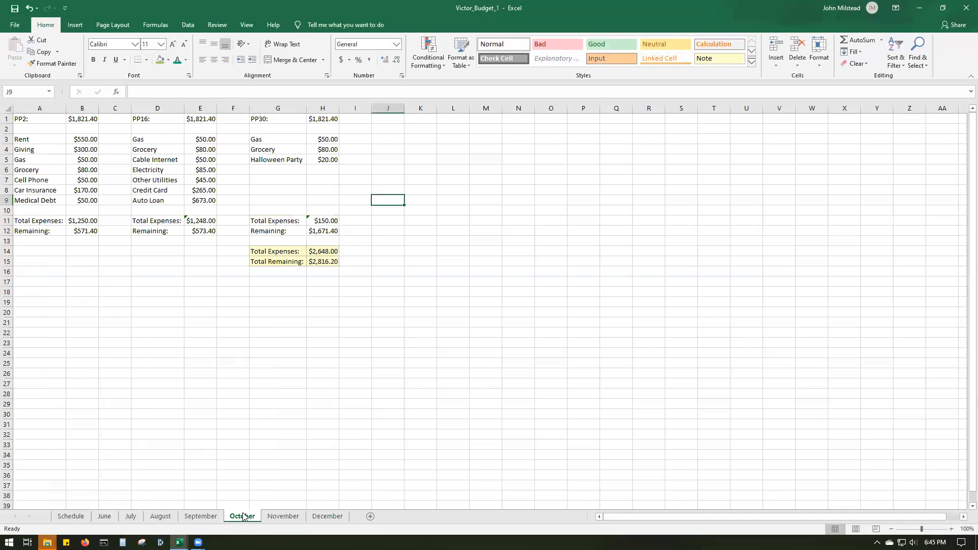
{"action": "left_click", "coordinate": [273, 518]}
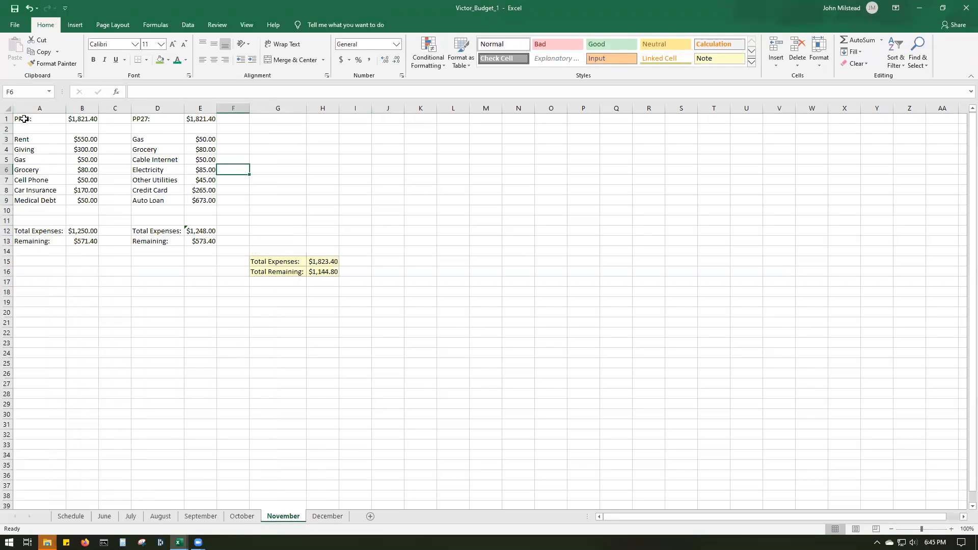
{"action": "left_click_drag", "start_coordinate": [22, 121], "coordinate": [316, 266]}
{"action": "right_click", "coordinate": [291, 209]}
{"action": "left_click", "coordinate": [356, 232]}
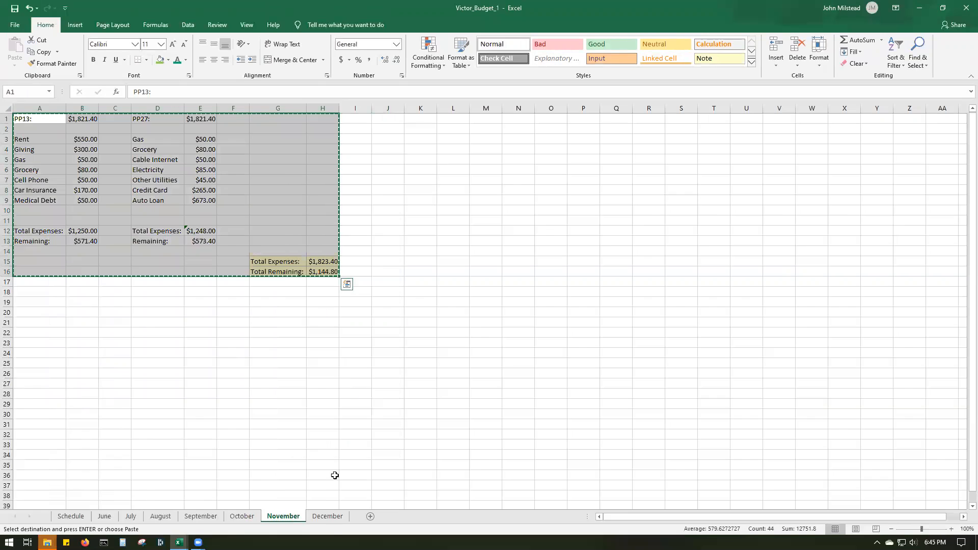
{"action": "left_click", "coordinate": [328, 516]}
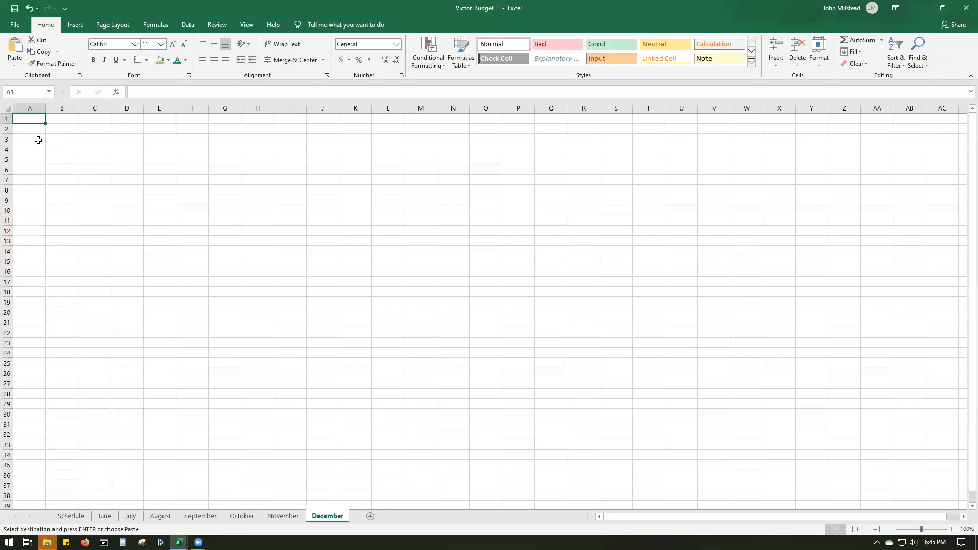
{"action": "key", "text": "ctrl+v"}
{"action": "left_click", "coordinate": [8, 108]}
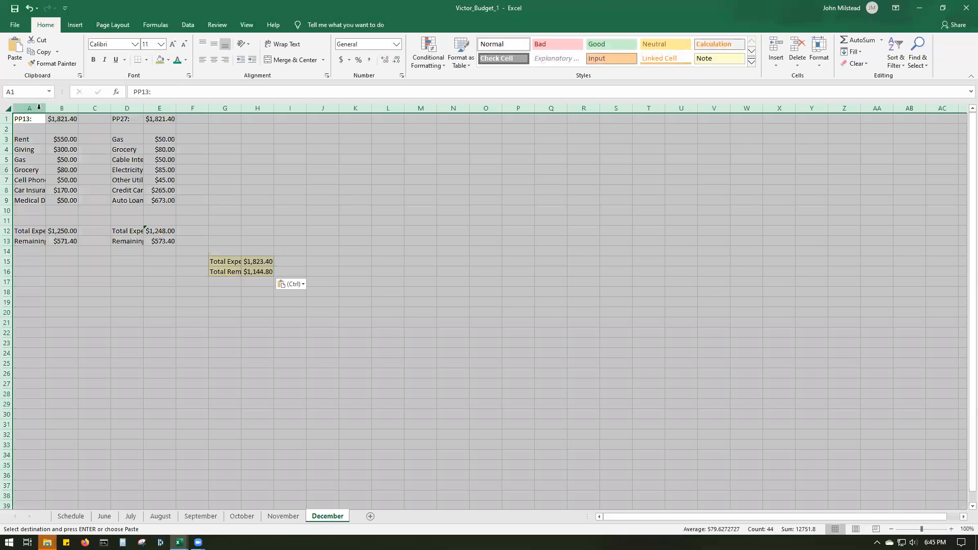
{"action": "double_click", "coordinate": [46, 109]}
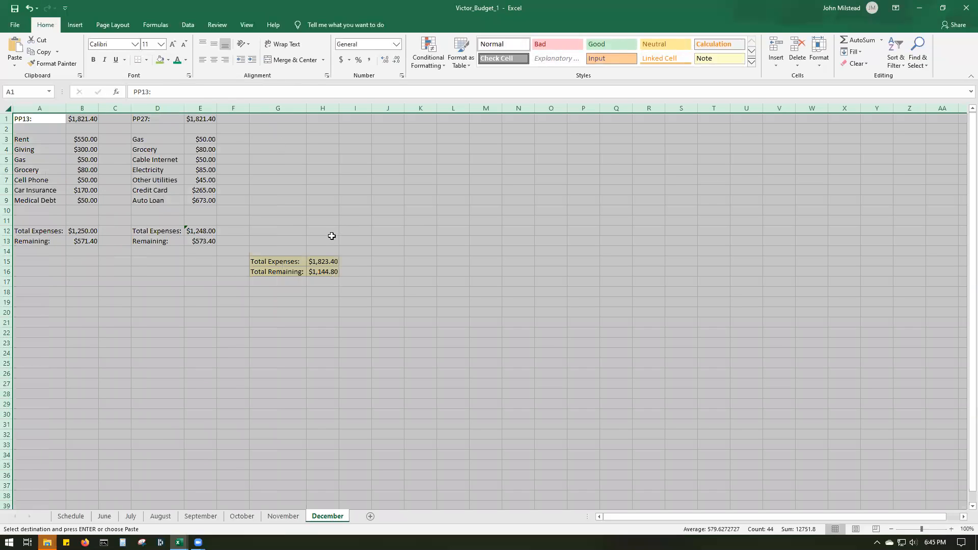
{"action": "left_click", "coordinate": [332, 238]}
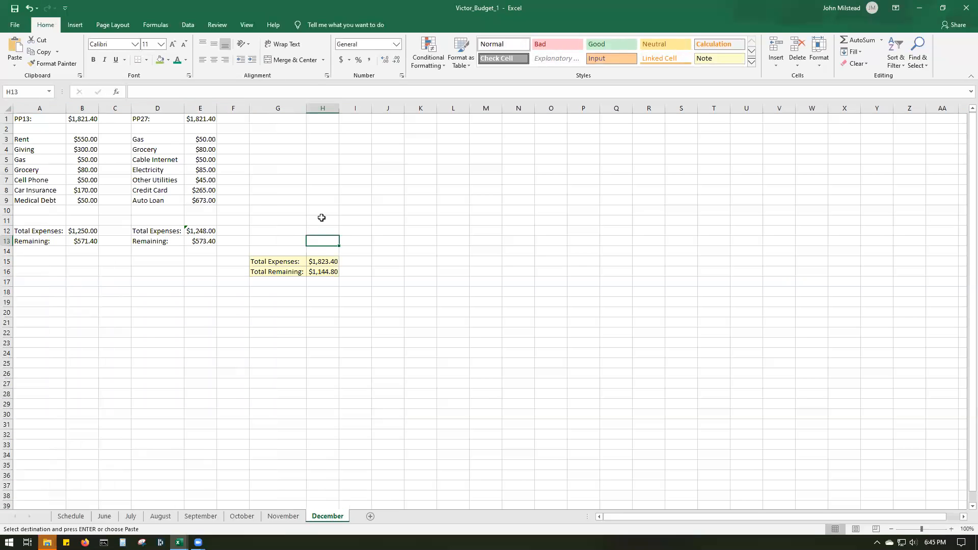
- Compare the November 2020 calendar with the November sheet's pay periods, and clear the pending copy selection on the December sheet
{"action": "left_click", "coordinate": [935, 541]}
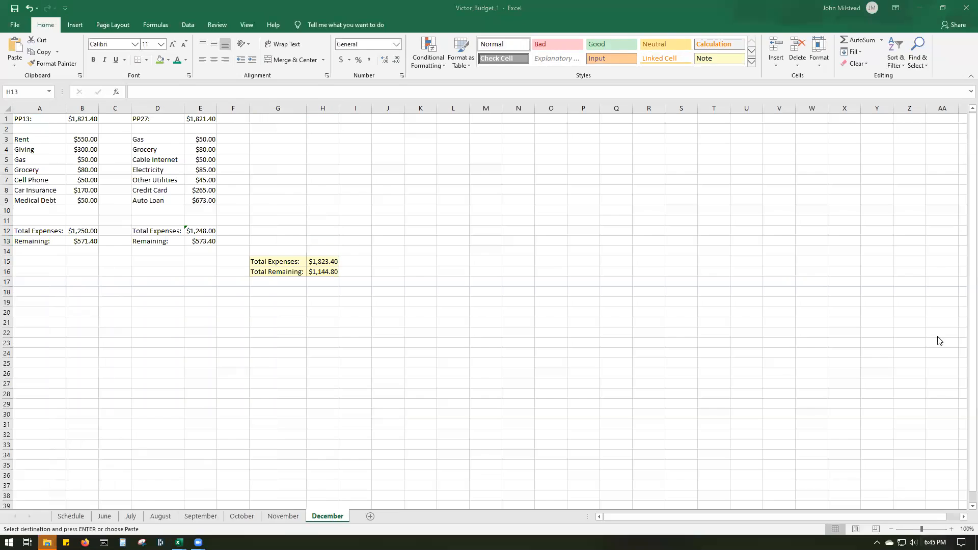
{"action": "left_click", "coordinate": [959, 231]}
{"action": "left_click", "coordinate": [959, 230]}
{"action": "left_click", "coordinate": [959, 231]}
{"action": "left_click", "coordinate": [958, 230]}
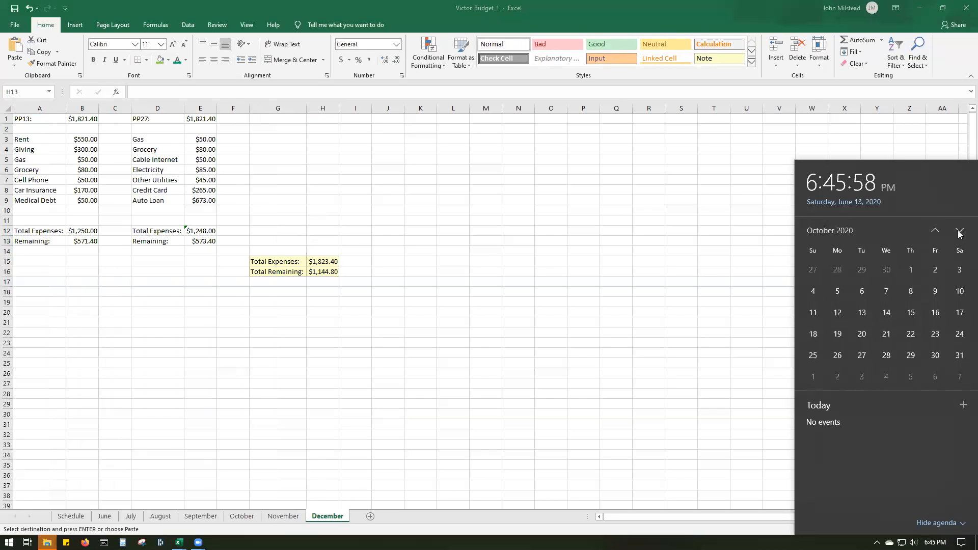
{"action": "left_click", "coordinate": [959, 232]}
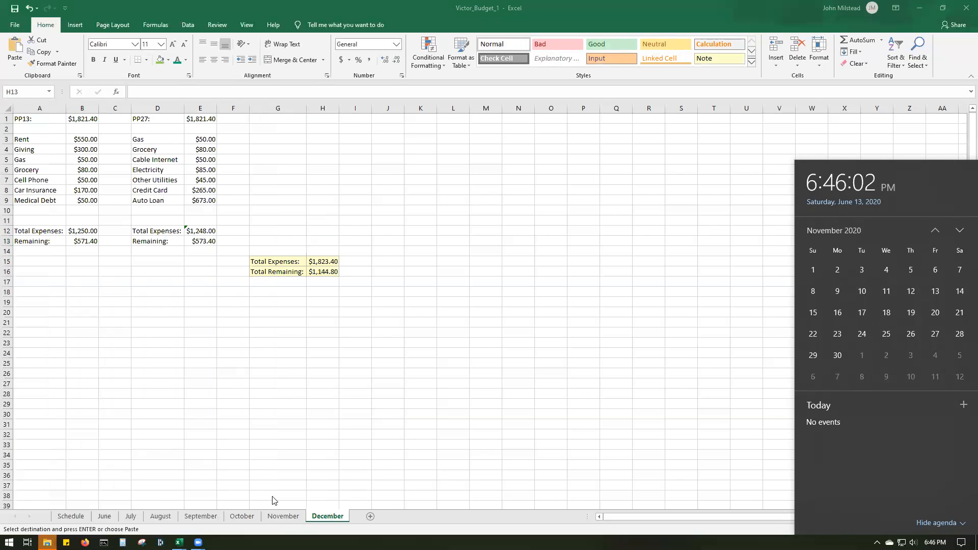
{"action": "left_click", "coordinate": [283, 519]}
{"action": "left_click", "coordinate": [284, 518]}
{"action": "left_click", "coordinate": [326, 516]}
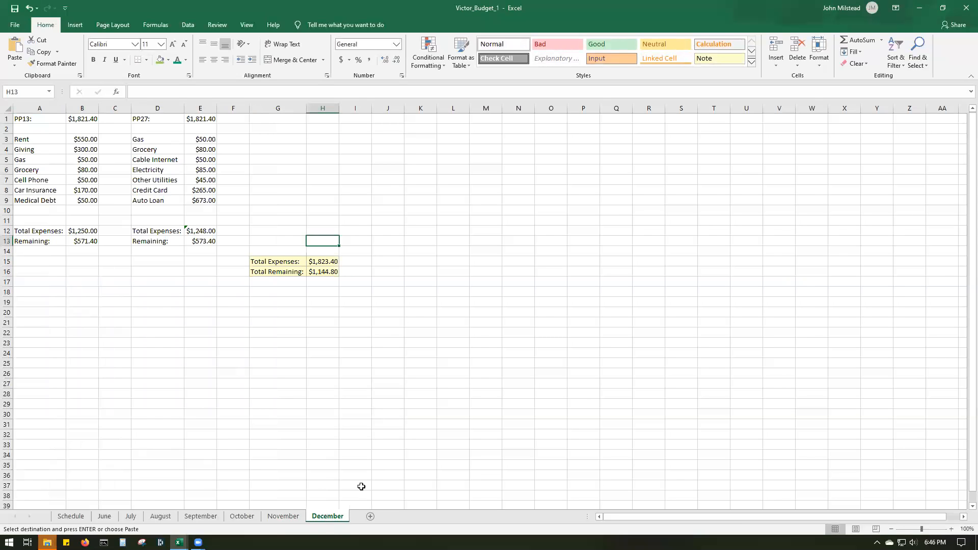
{"action": "key", "text": "Escape"}
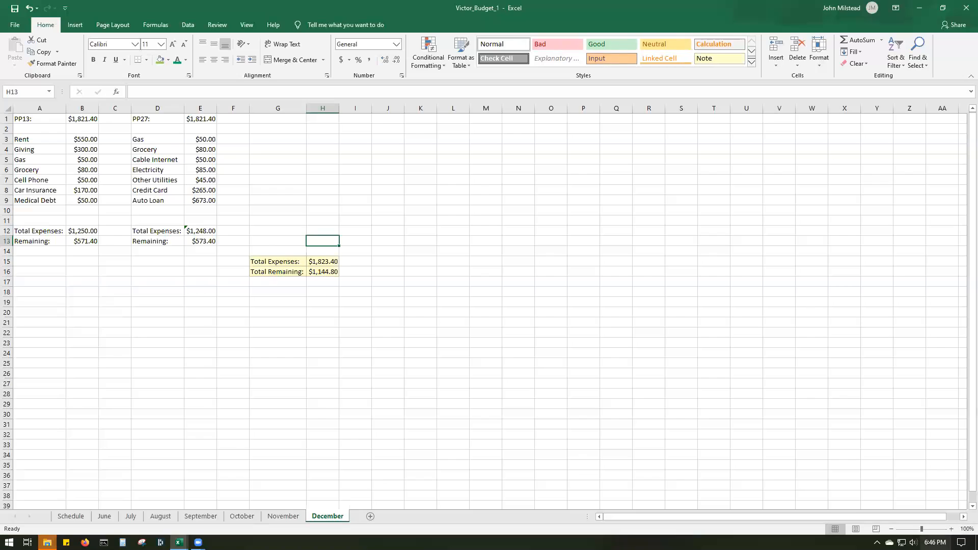
- Look up December 2020 in the system calendar to find that month's pay dates
{"action": "left_click", "coordinate": [935, 542]}
{"action": "left_click", "coordinate": [959, 231]}
{"action": "left_click", "coordinate": [959, 230]}
{"action": "left_click", "coordinate": [959, 230]}
{"action": "left_click", "coordinate": [959, 230]}
{"action": "left_click", "coordinate": [959, 230]}
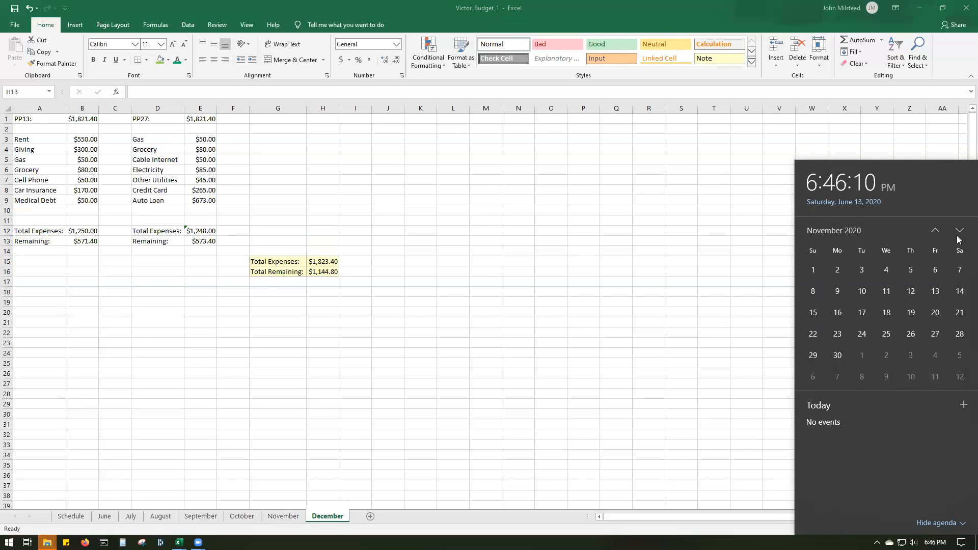
{"action": "left_click", "coordinate": [959, 231]}
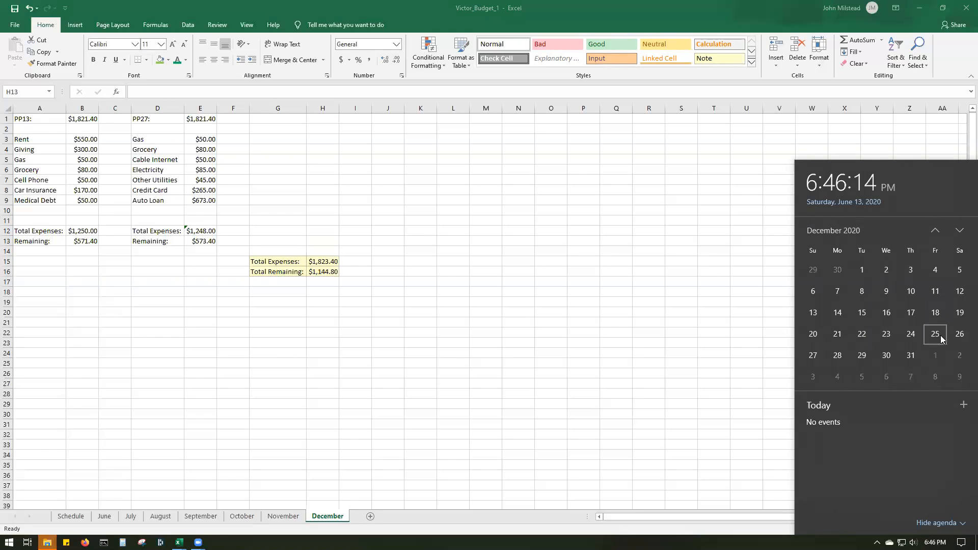
- Relabel the two pay periods on the December sheet as PP11: in A1 and PP25: in D1
{"action": "left_click", "coordinate": [53, 127]}
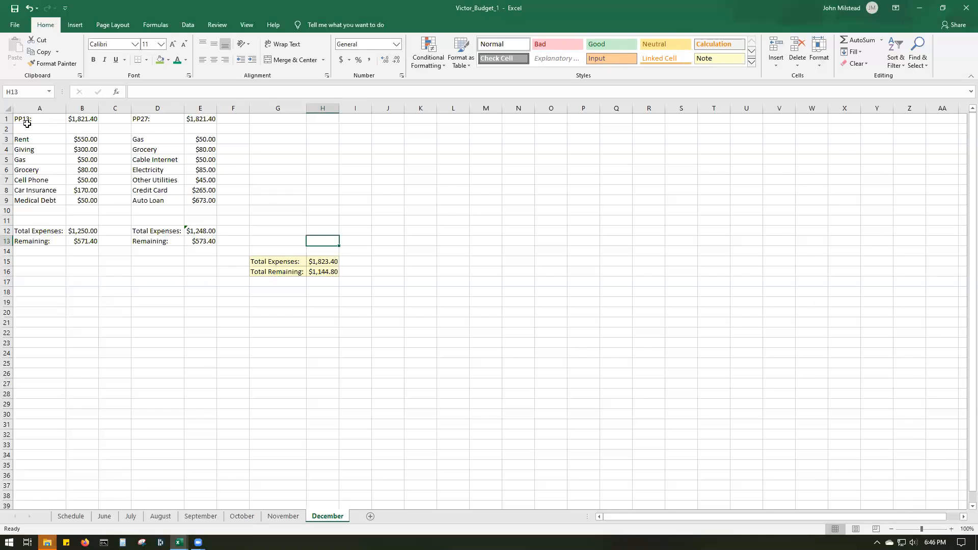
{"action": "left_click", "coordinate": [26, 117]}
{"action": "double_click", "coordinate": [26, 117]}
{"action": "key", "text": "Delete"}
{"action": "type", "text": "1"}
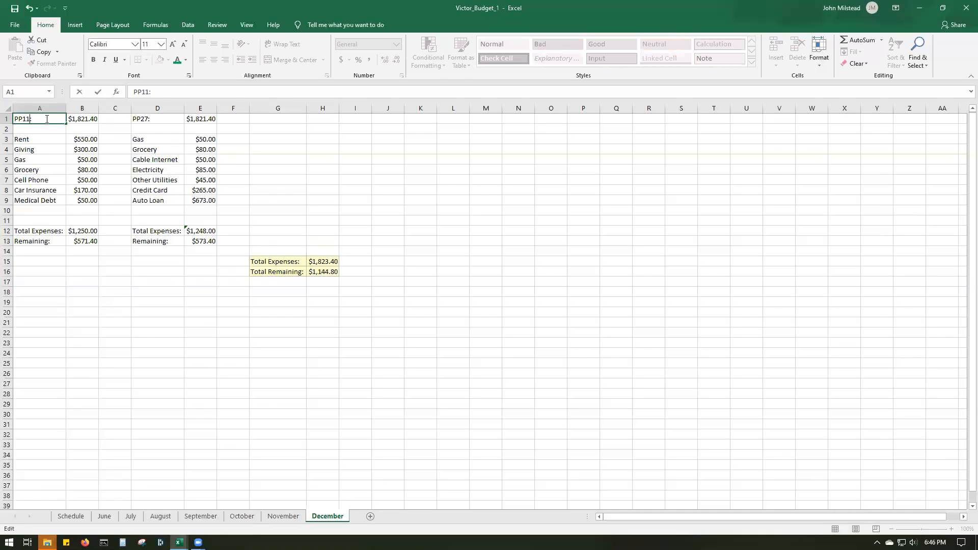
{"action": "left_click_drag", "start_coordinate": [137, 193], "coordinate": [145, 200]}
{"action": "double_click", "coordinate": [145, 119]}
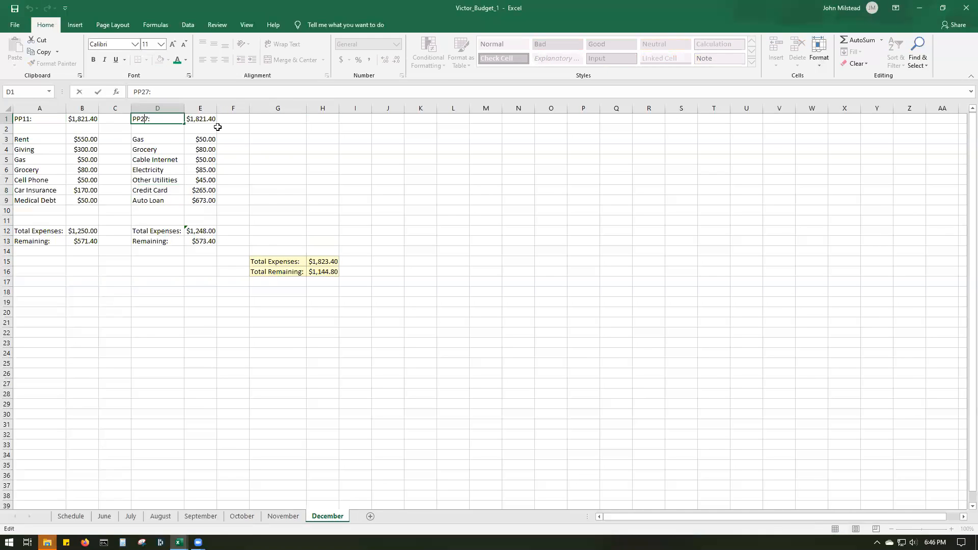
{"action": "key", "text": "Delete"}
{"action": "type", "text": "5"}
{"action": "left_click", "coordinate": [277, 210]}
{"action": "left_click", "coordinate": [114, 129]}
{"action": "left_click", "coordinate": [43, 117]}
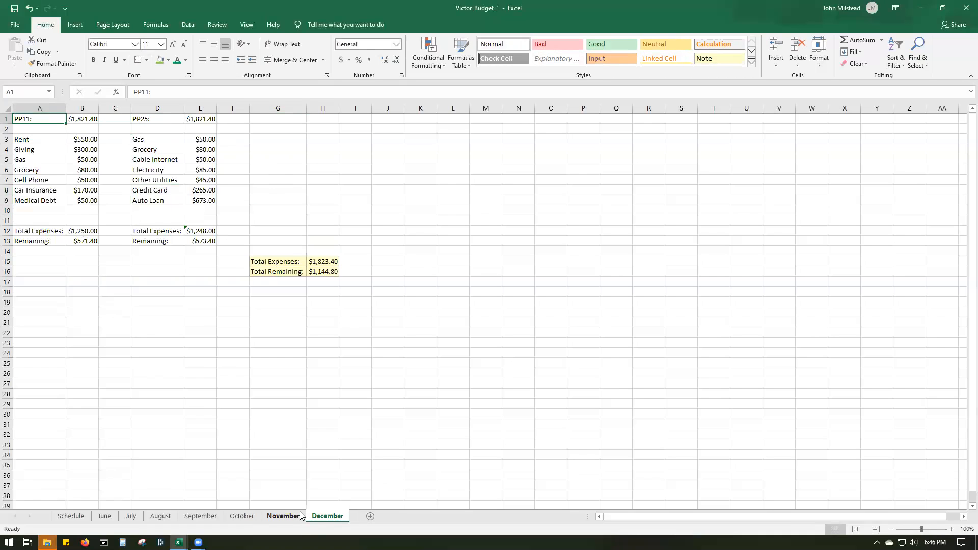
- Review the November, October and Schedule sheets, and check the Total Remaining formula in H16 of the September sheet
{"action": "left_click", "coordinate": [284, 515]}
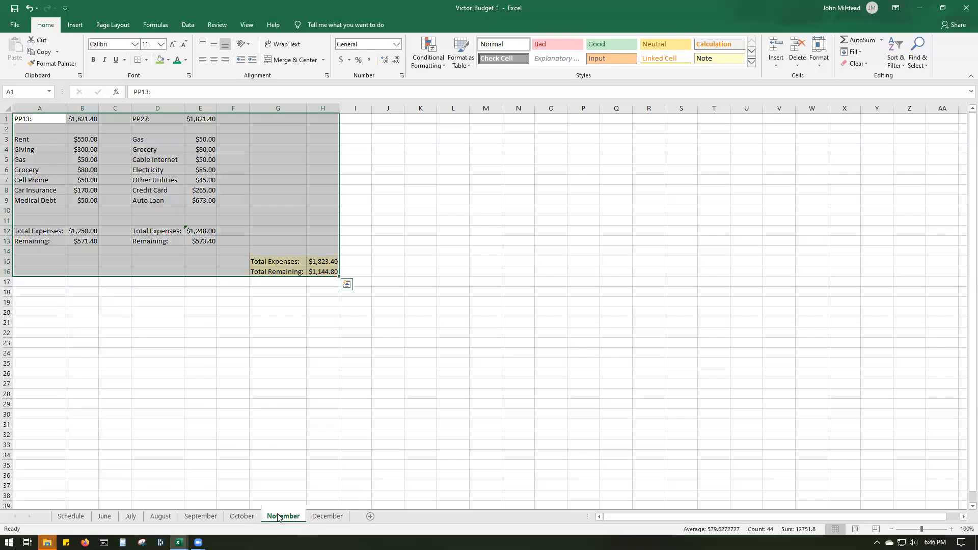
{"action": "left_click", "coordinate": [242, 517]}
{"action": "left_click", "coordinate": [71, 518]}
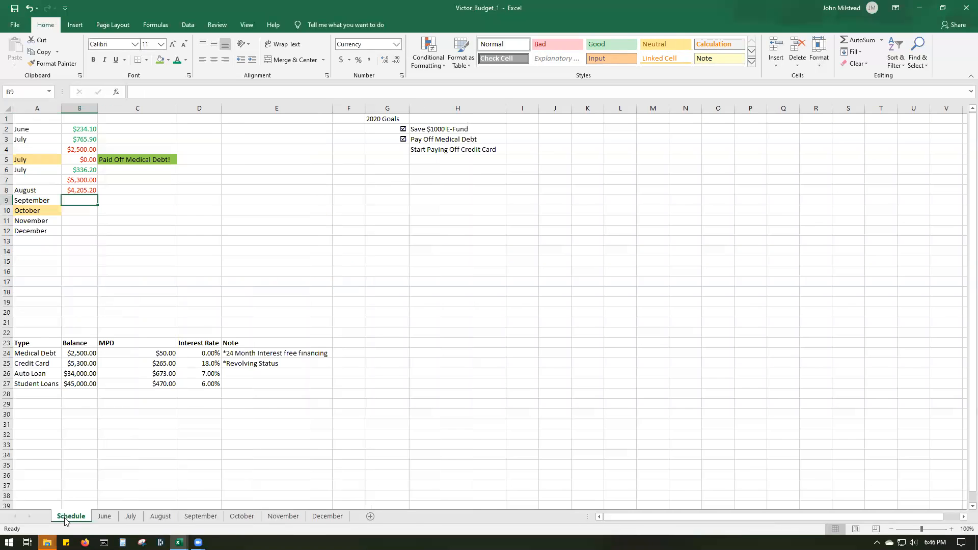
{"action": "left_click", "coordinate": [207, 517]}
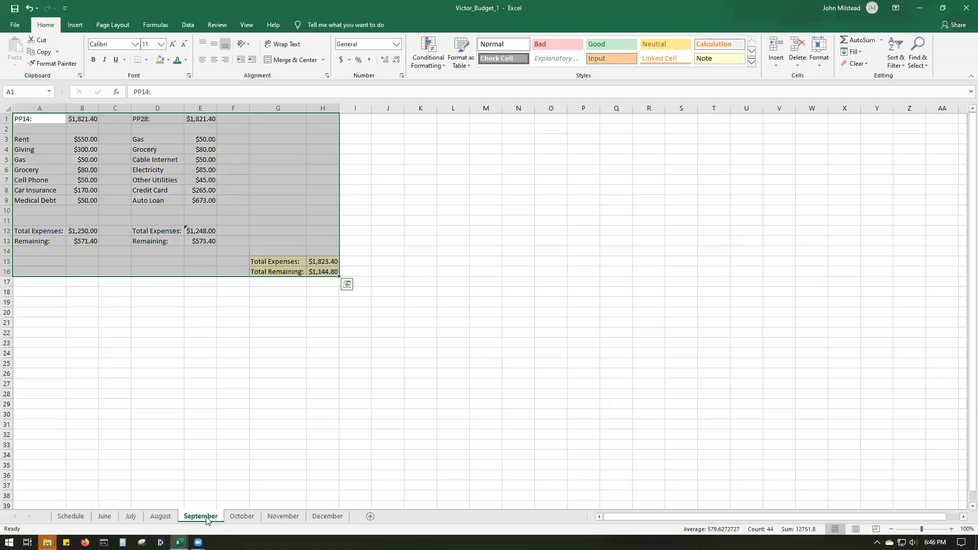
{"action": "left_click", "coordinate": [260, 350]}
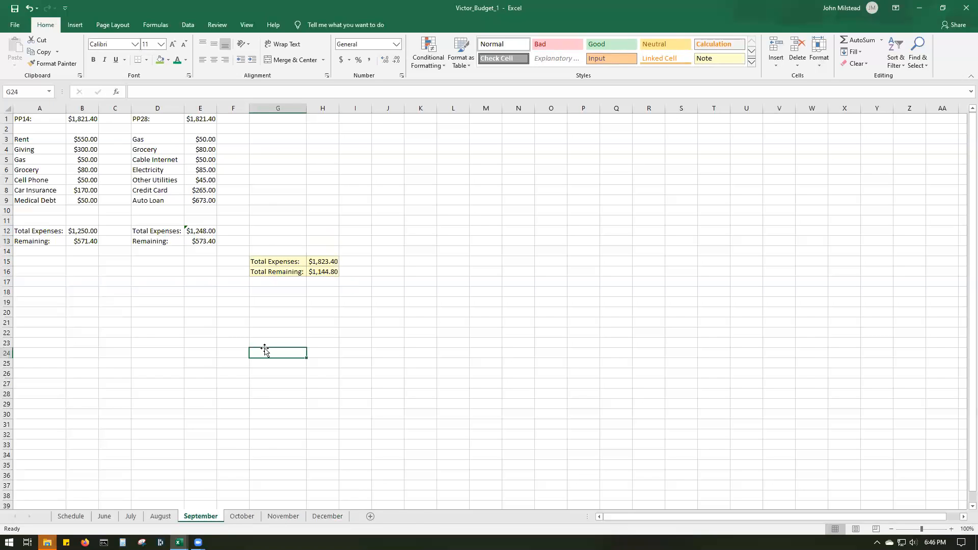
{"action": "left_click", "coordinate": [320, 280]}
{"action": "left_click", "coordinate": [330, 271]}
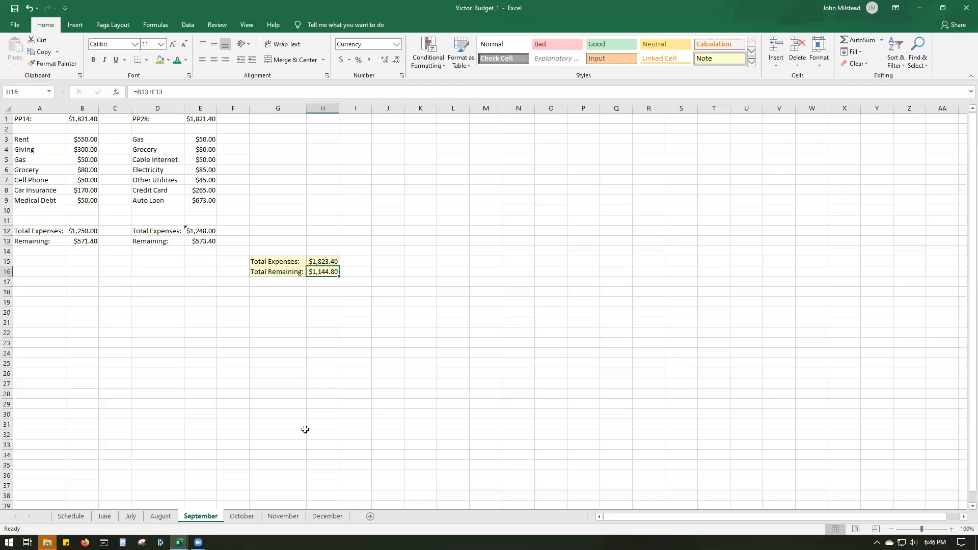
- On the Schedule sheet, calculate September's credit card balance in B9 with the formula =B8-1144.8
{"action": "left_click", "coordinate": [78, 516]}
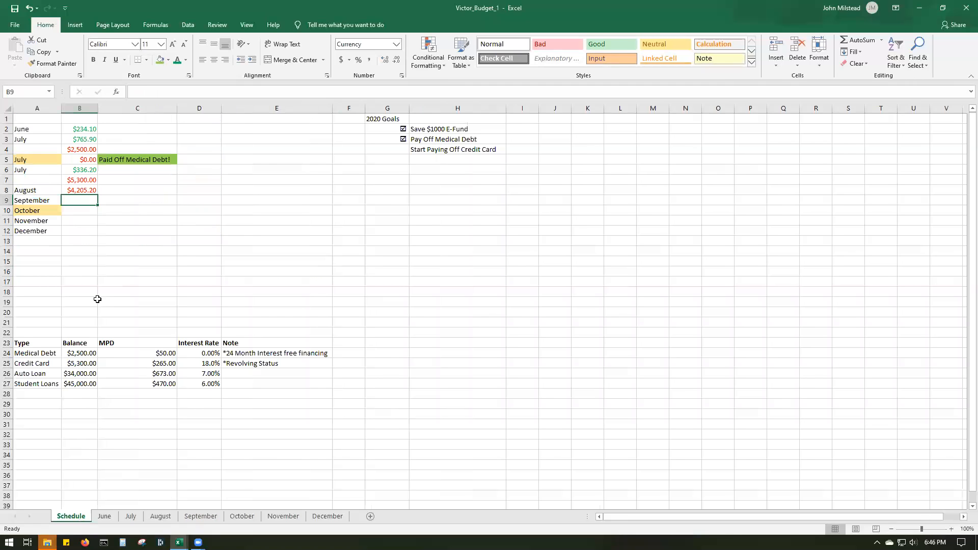
{"action": "double_click", "coordinate": [90, 201]}
{"action": "type", "text": "="}
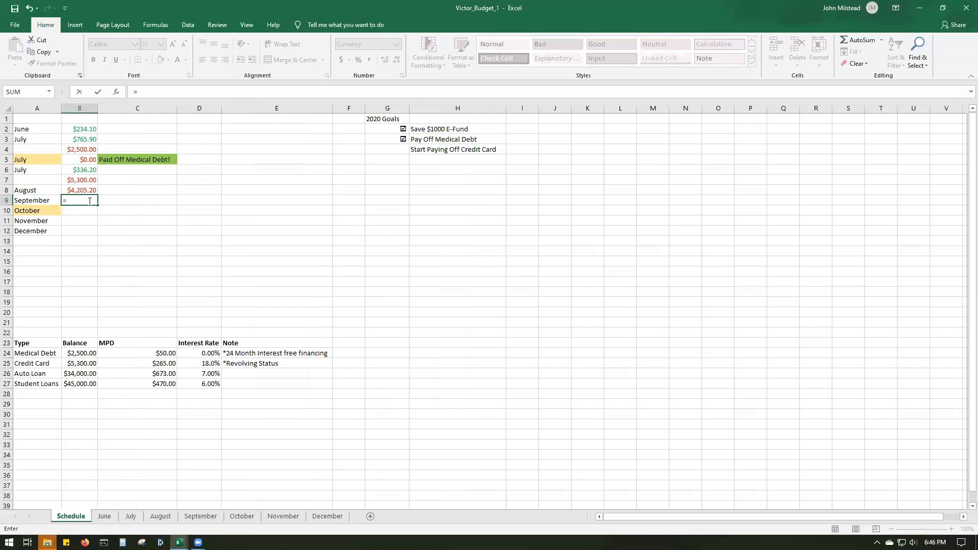
{"action": "type", "text": "B8-114"}
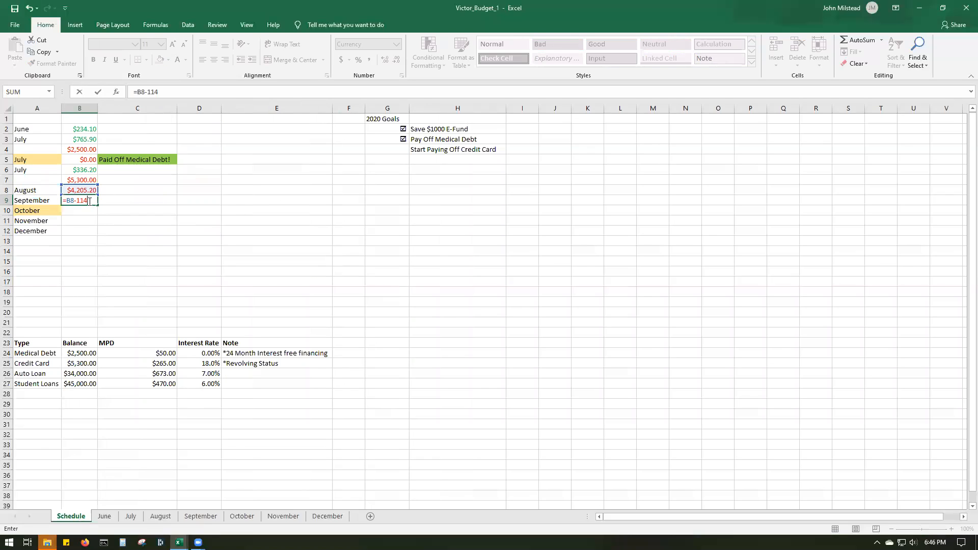
{"action": "type", "text": "4.8"}
{"action": "key", "text": "Return"}
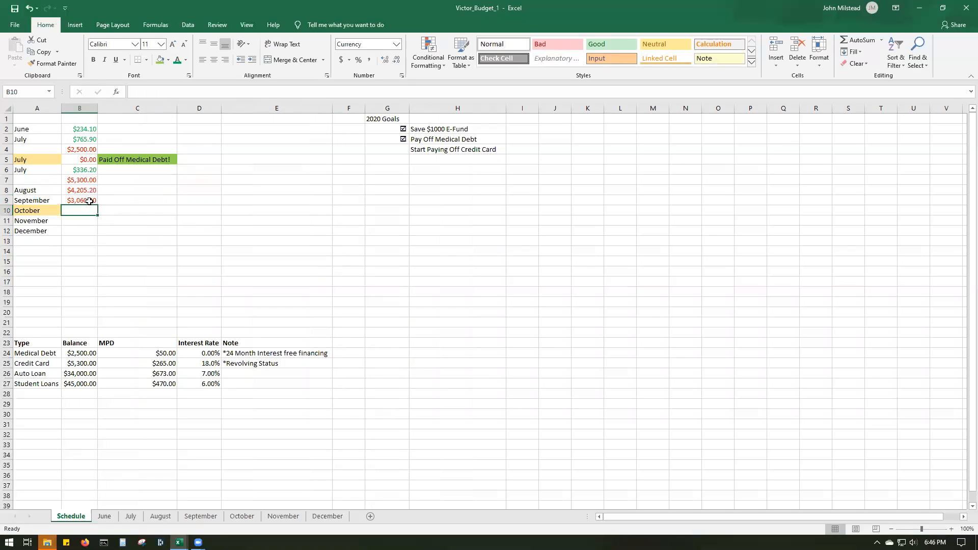
- Check the October sheet's total remaining, and calculate October's balance in B10 of the Schedule sheet with =B9-2816.20
{"action": "left_click", "coordinate": [244, 517]}
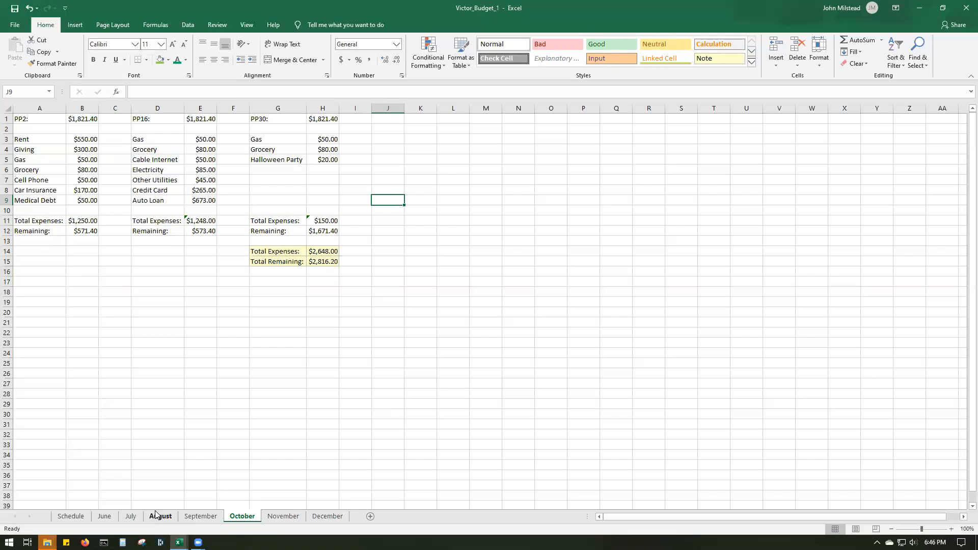
{"action": "left_click", "coordinate": [70, 516]}
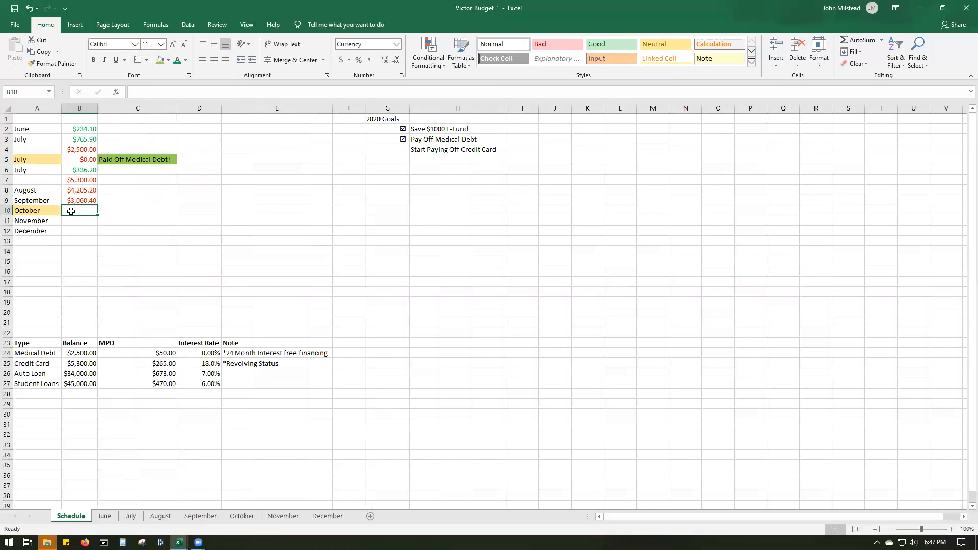
{"action": "type", "text": "="}
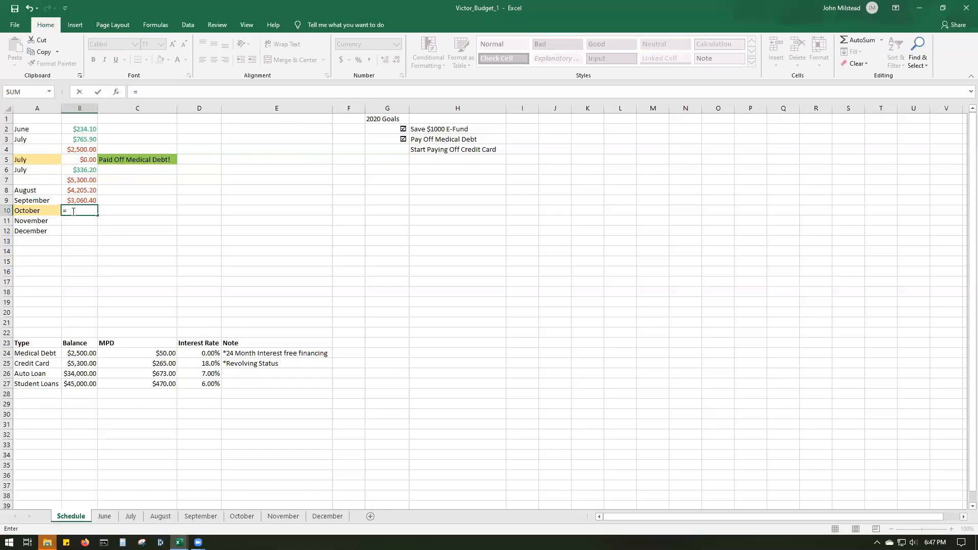
{"action": "type", "text": "B"}
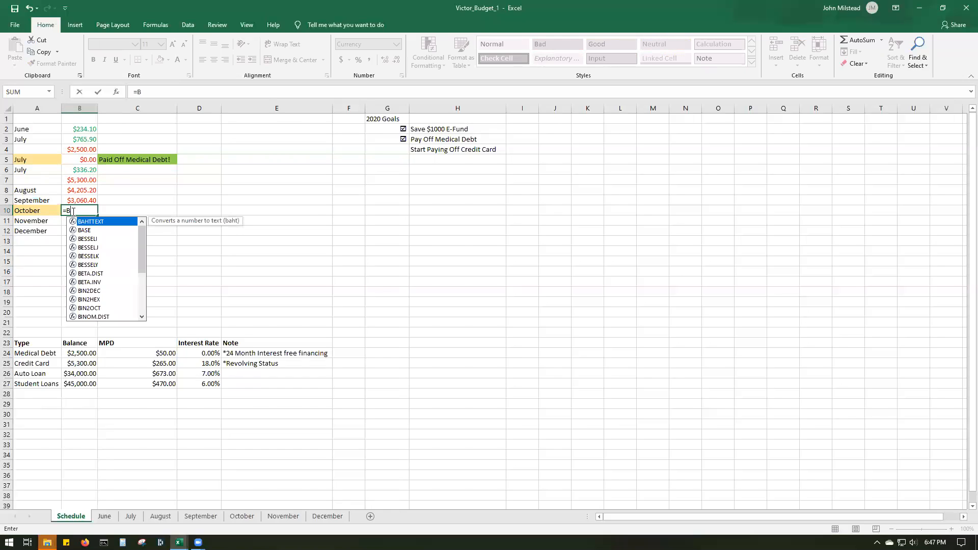
{"action": "type", "text": "9-28"}
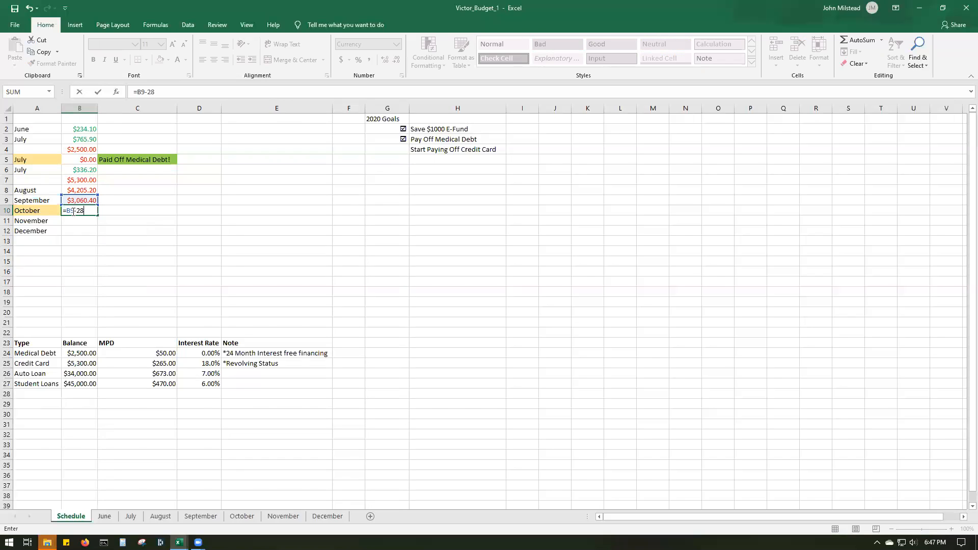
{"action": "type", "text": "16.20"}
{"action": "left_click", "coordinate": [368, 270]}
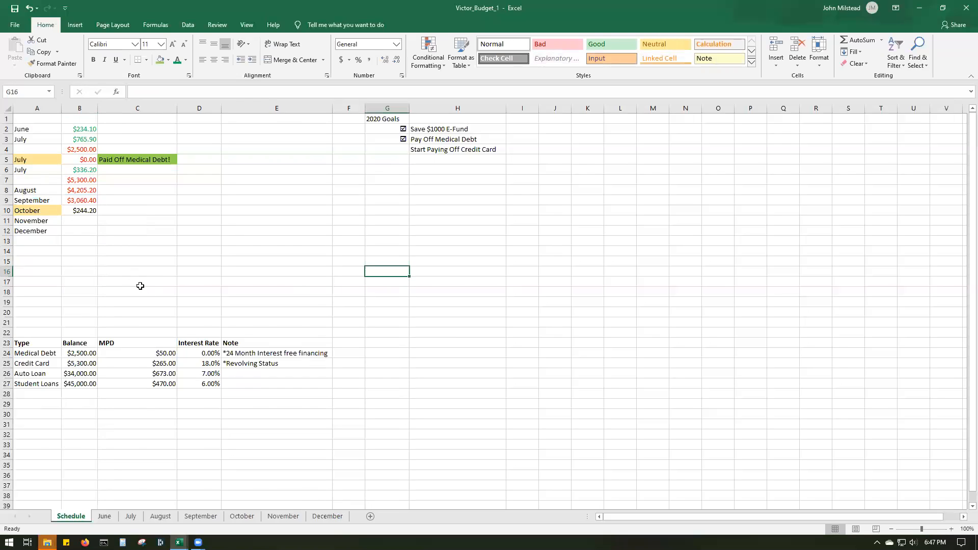
- Review the December, November and October sheets, and compare October's total remaining with the formula in Schedule cell B10
{"action": "left_click", "coordinate": [329, 516]}
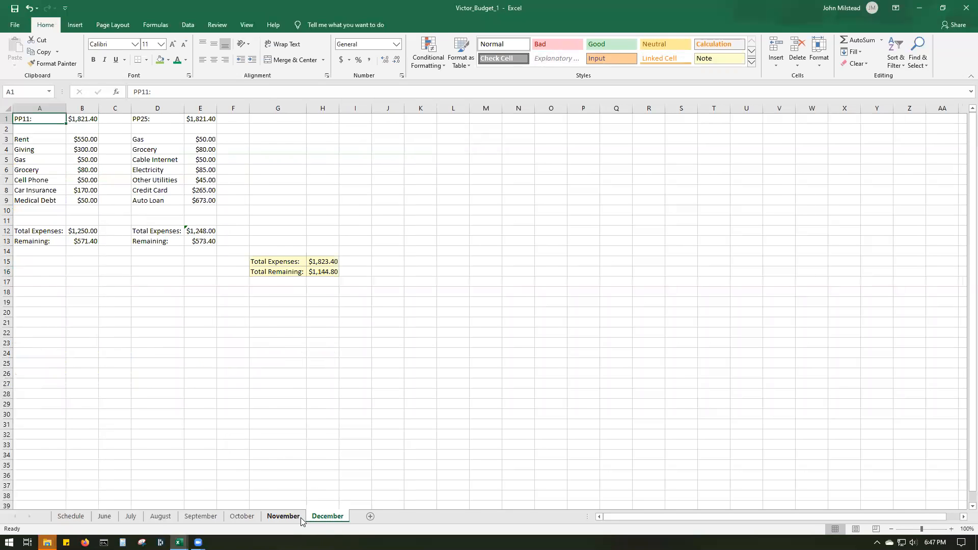
{"action": "left_click", "coordinate": [298, 518]}
{"action": "left_click", "coordinate": [241, 516]}
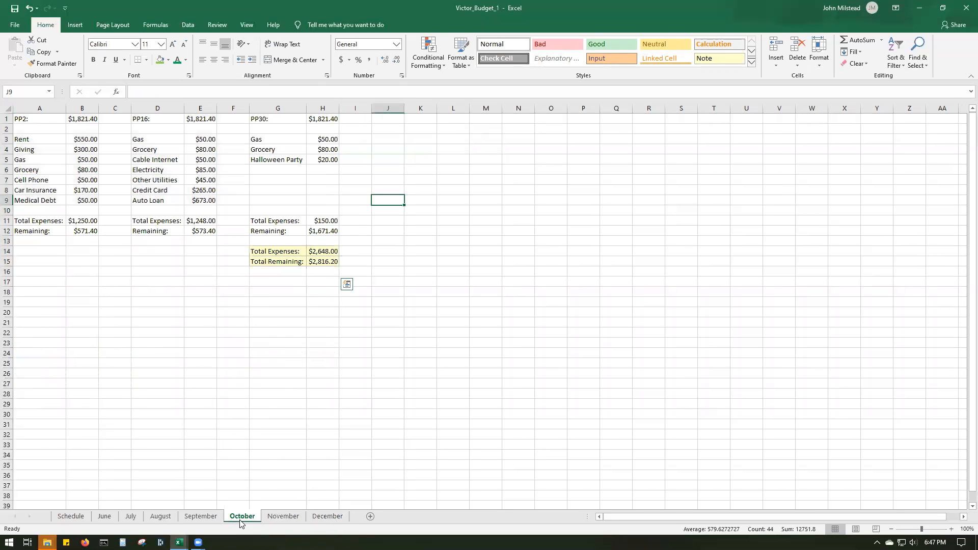
{"action": "left_click", "coordinate": [70, 516]}
{"action": "left_click", "coordinate": [87, 213]}
{"action": "double_click", "coordinate": [87, 212]}
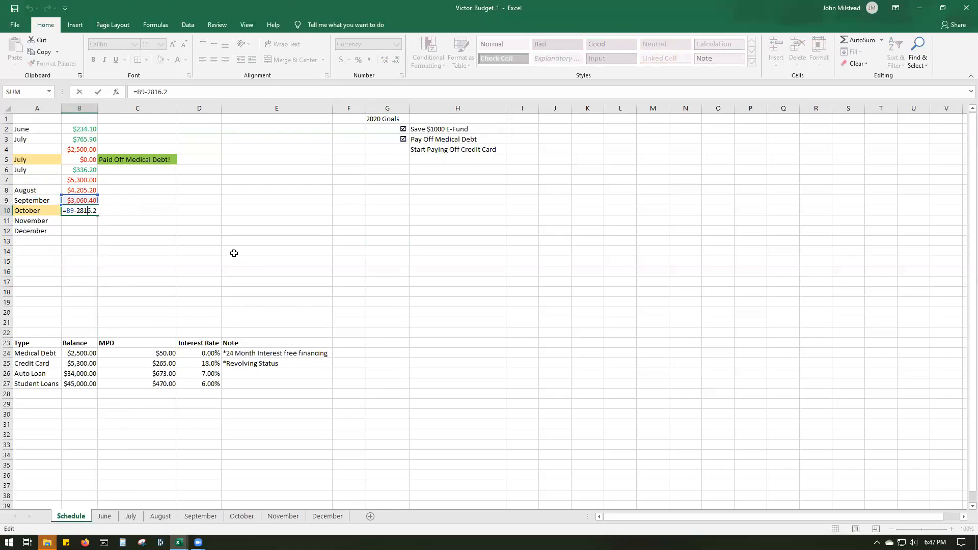
{"action": "key", "text": "Return"}
- Change the font color of October's balance in B10 to red
{"action": "left_click", "coordinate": [79, 212]}
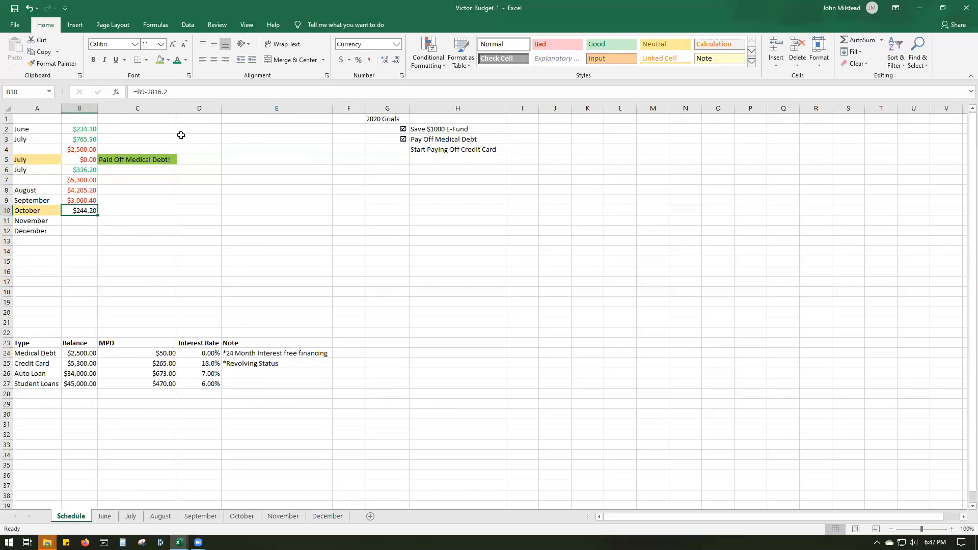
{"action": "left_click", "coordinate": [186, 63]}
{"action": "left_click", "coordinate": [188, 156]}
- Insert a row above December on the Schedule sheet and copy the November label into its cell A12
{"action": "left_click", "coordinate": [77, 218]}
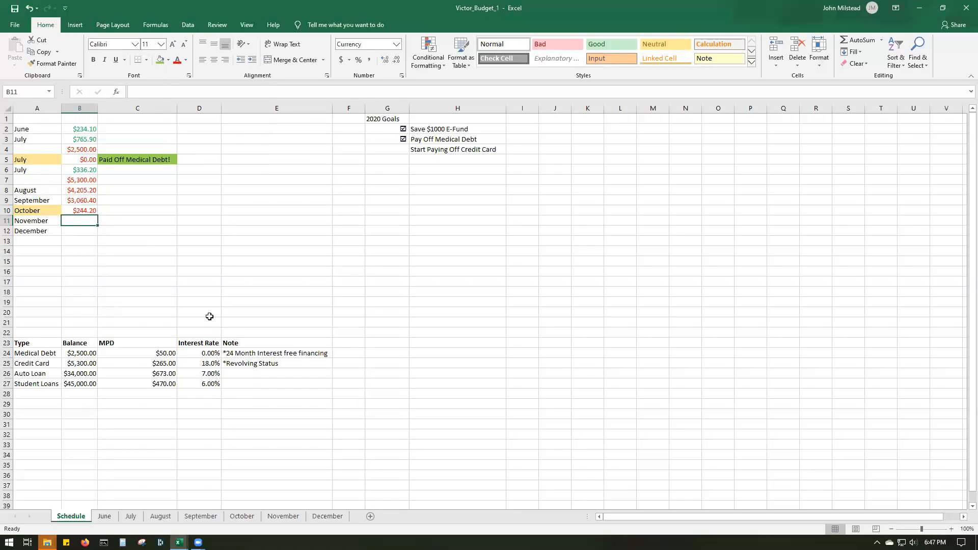
{"action": "right_click", "coordinate": [8, 230]}
{"action": "left_click", "coordinate": [34, 302]}
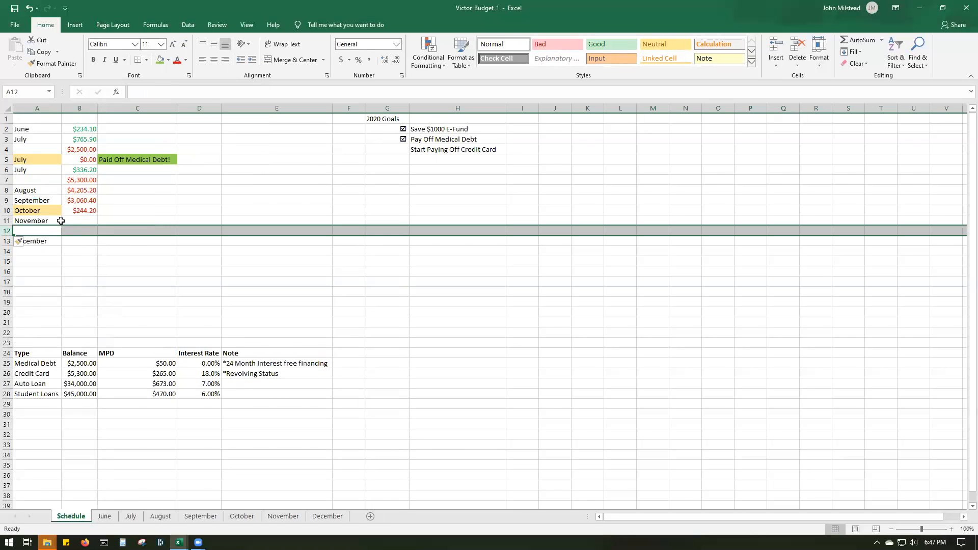
{"action": "left_click", "coordinate": [85, 217]}
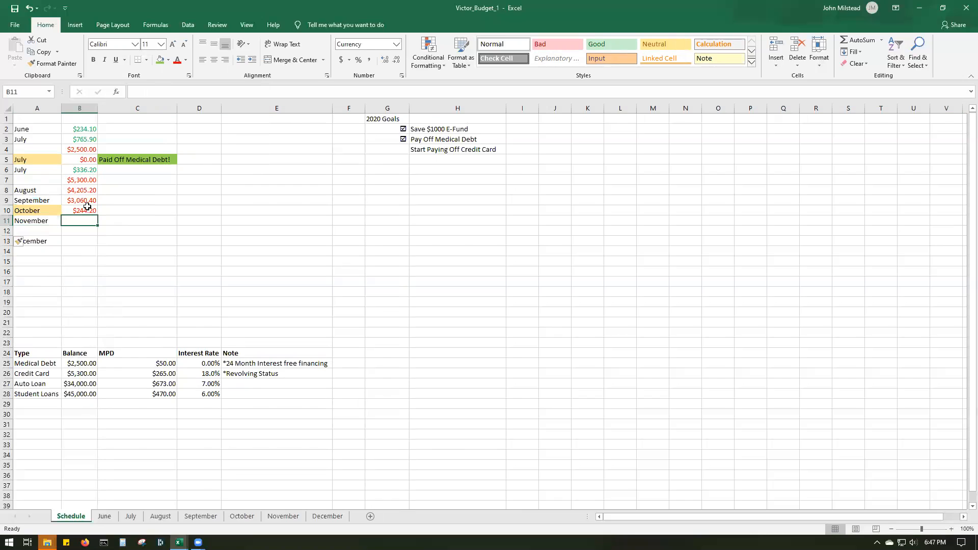
{"action": "right_click", "coordinate": [39, 222]}
{"action": "left_click", "coordinate": [62, 241]}
{"action": "left_click", "coordinate": [43, 232]}
{"action": "right_click", "coordinate": [43, 234]}
{"action": "left_click", "coordinate": [64, 274]}
- Check the November sheet's total remaining, and enter 0 as the first November balance in B11 of the Schedule sheet
{"action": "left_click", "coordinate": [83, 221]}
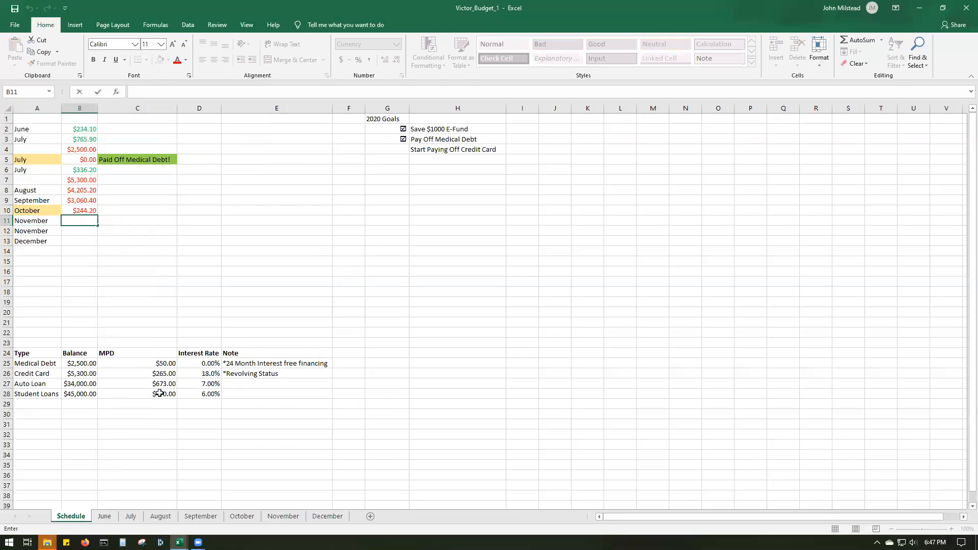
{"action": "left_click", "coordinate": [299, 515]}
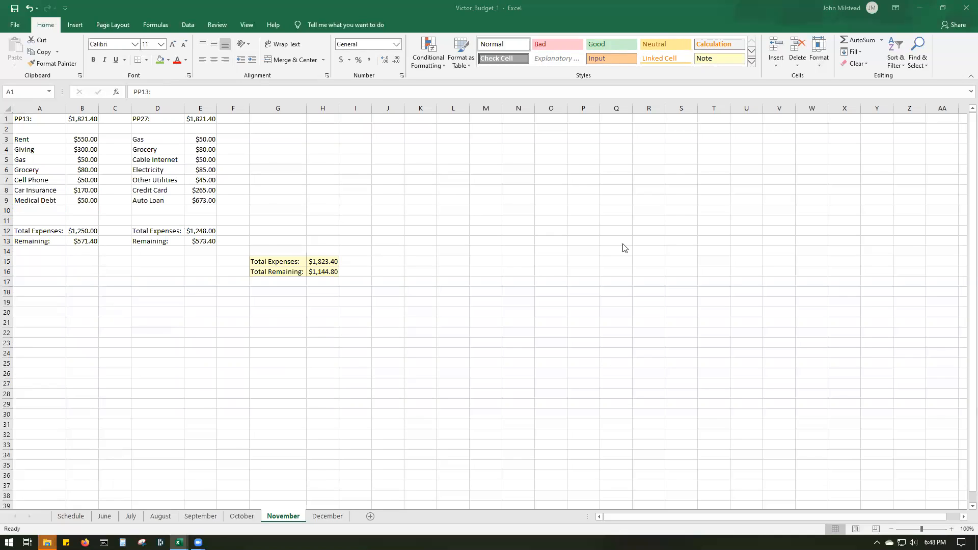
{"action": "key", "text": "ctrl+a"}
{"action": "left_click", "coordinate": [77, 520]}
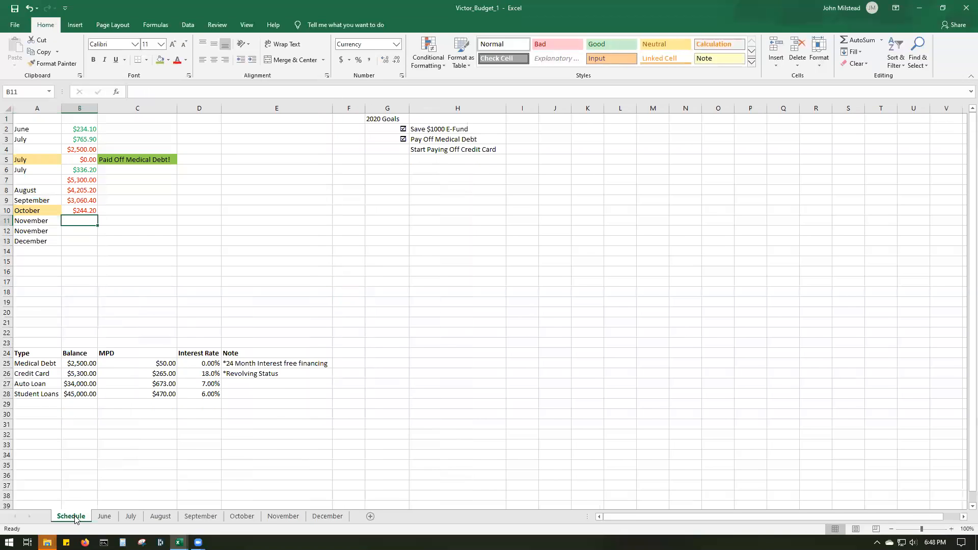
{"action": "double_click", "coordinate": [89, 221]}
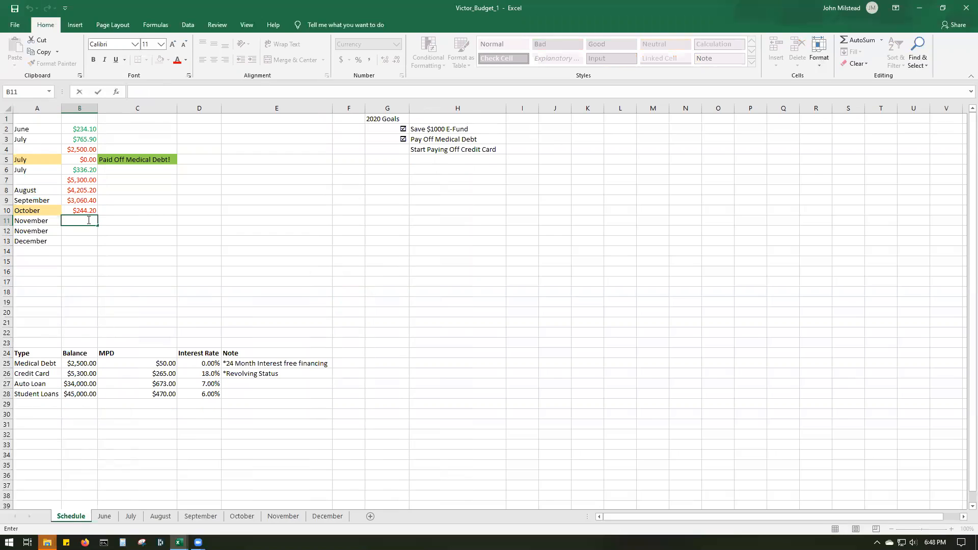
{"action": "type", "text": "0"}
{"action": "left_click", "coordinate": [113, 240]}
{"action": "left_click", "coordinate": [77, 220]}
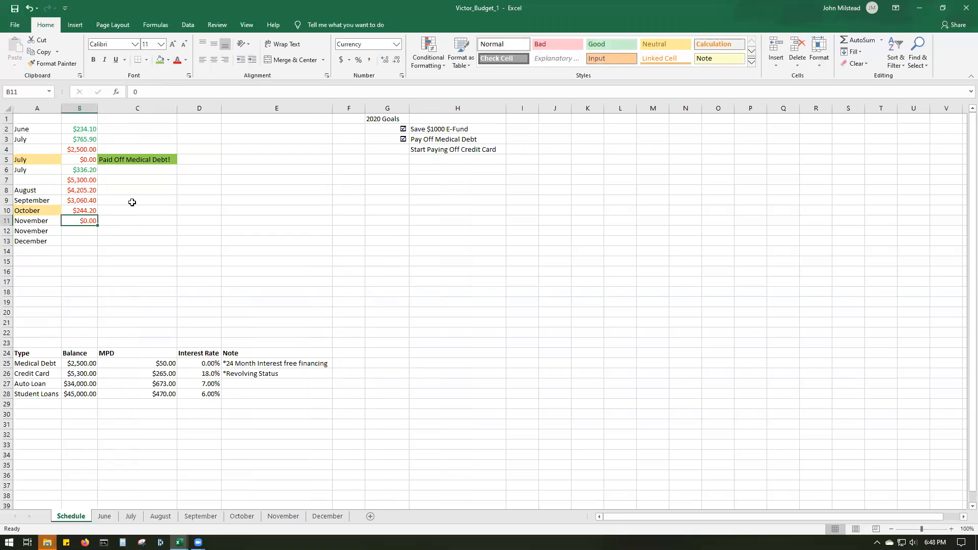
- Enter 900.60 in B12 as the money left over in the second November row
{"action": "left_click", "coordinate": [79, 229]}
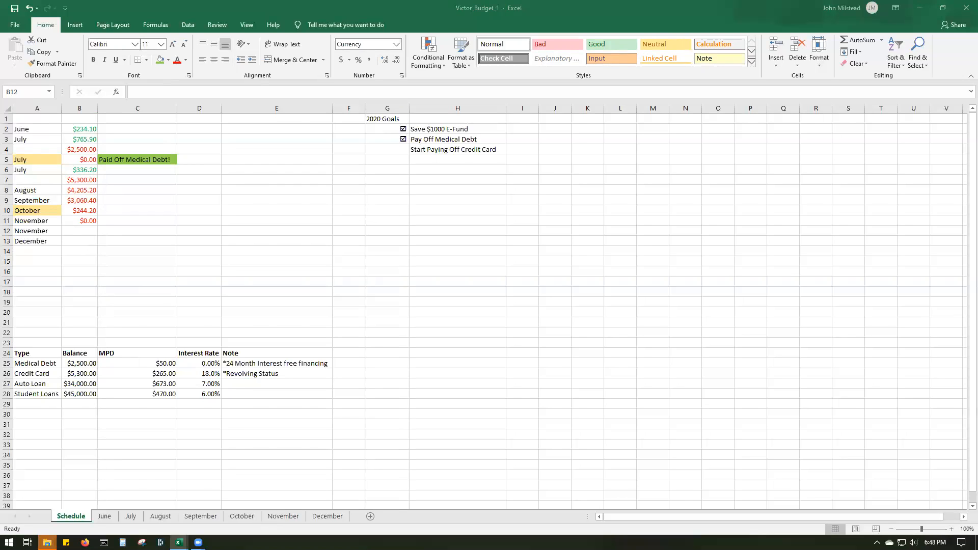
{"action": "left_click", "coordinate": [91, 230]}
{"action": "double_click", "coordinate": [90, 230]}
{"action": "type", "text": "900.60"}
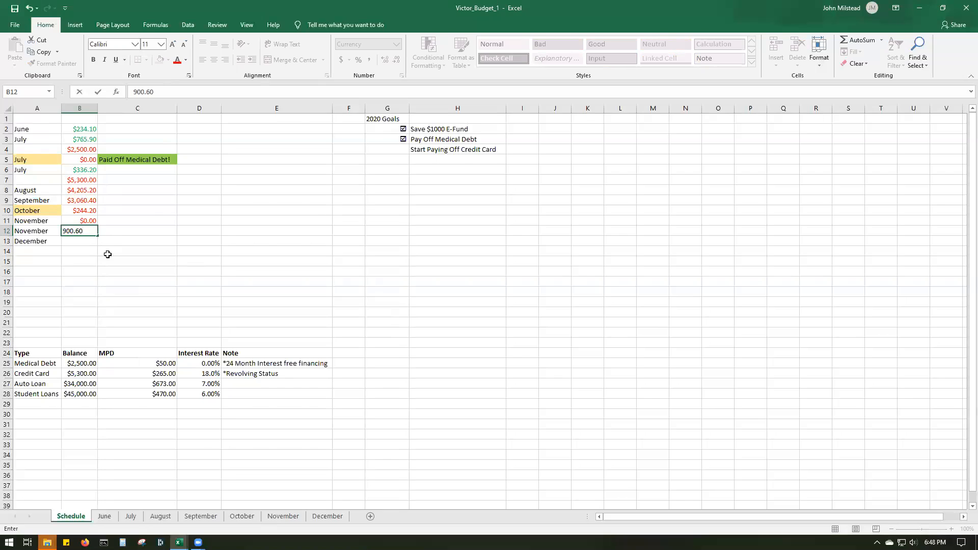
{"action": "key", "text": "Return"}
- Change the font color of the second November amount in B12 to green, leaving the cell without a fill
{"action": "key", "text": "Up"}
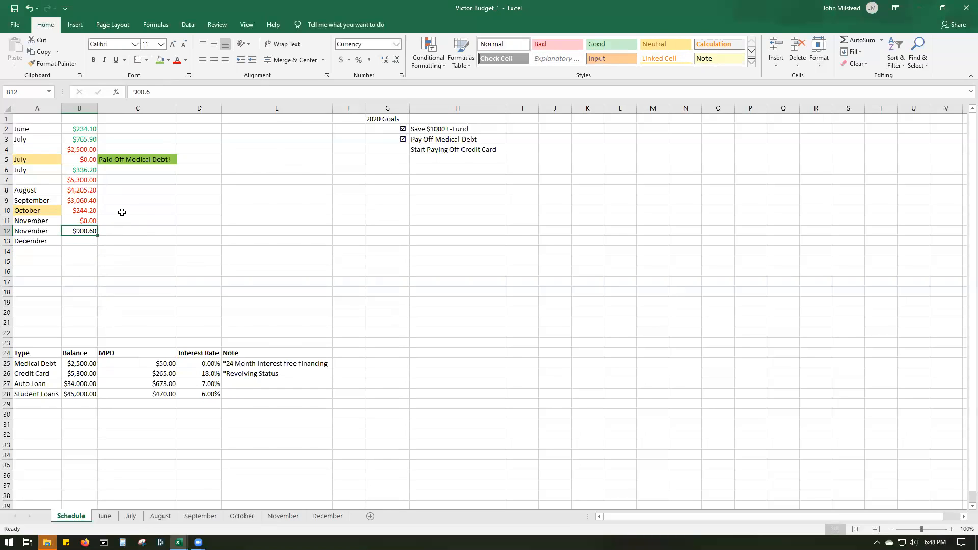
{"action": "left_click", "coordinate": [160, 60]}
{"action": "left_click", "coordinate": [27, 8]}
{"action": "left_click", "coordinate": [185, 60]}
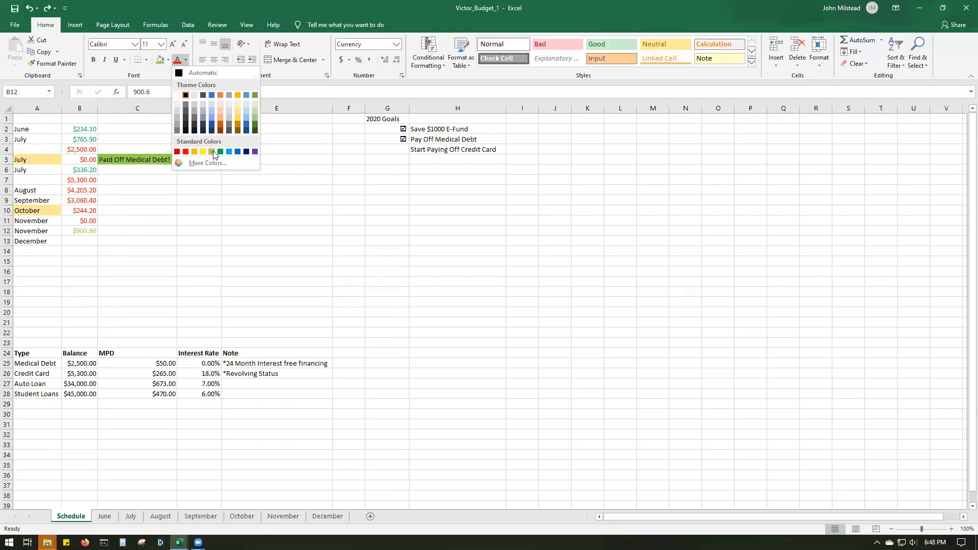
{"action": "left_click", "coordinate": [212, 151]}
{"action": "left_click", "coordinate": [185, 59]}
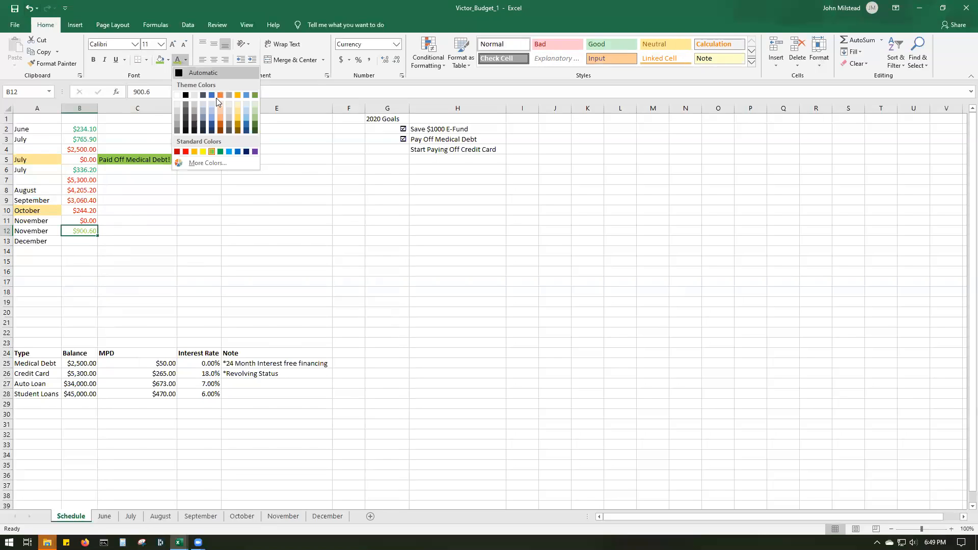
{"action": "left_click", "coordinate": [222, 152]}
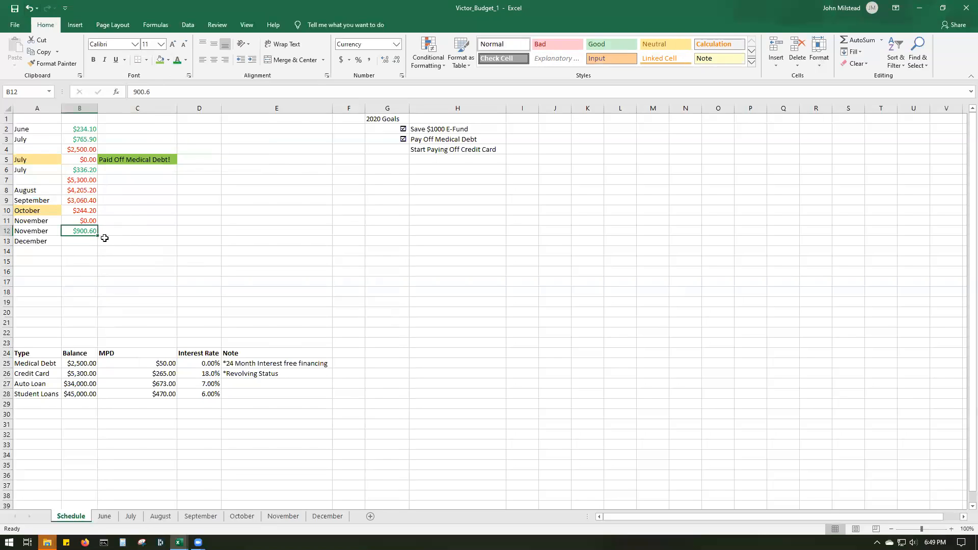
- Recheck November's leftover amount in B12, and review the December sheet's total remaining for the December row of the schedule
{"action": "left_click", "coordinate": [84, 240]}
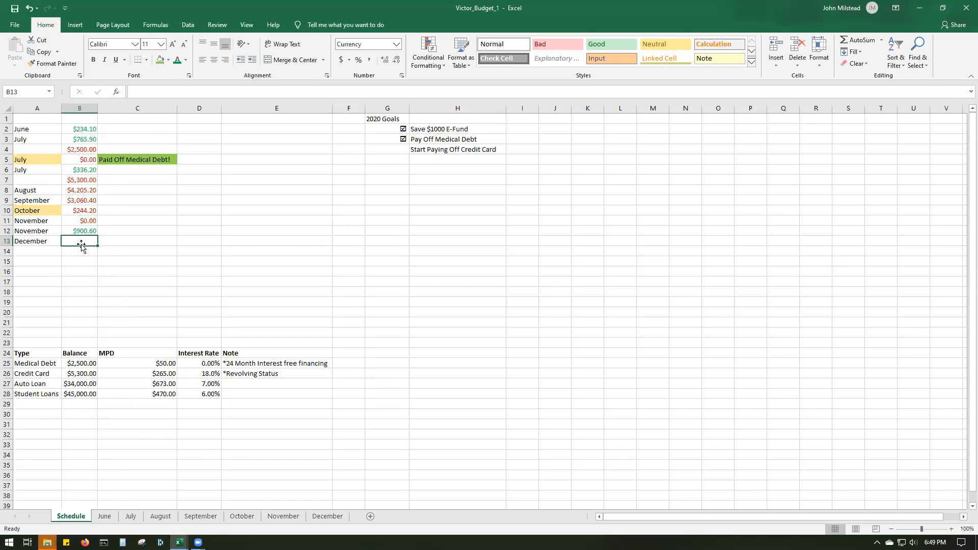
{"action": "double_click", "coordinate": [89, 232]}
{"action": "left_click", "coordinate": [74, 242]}
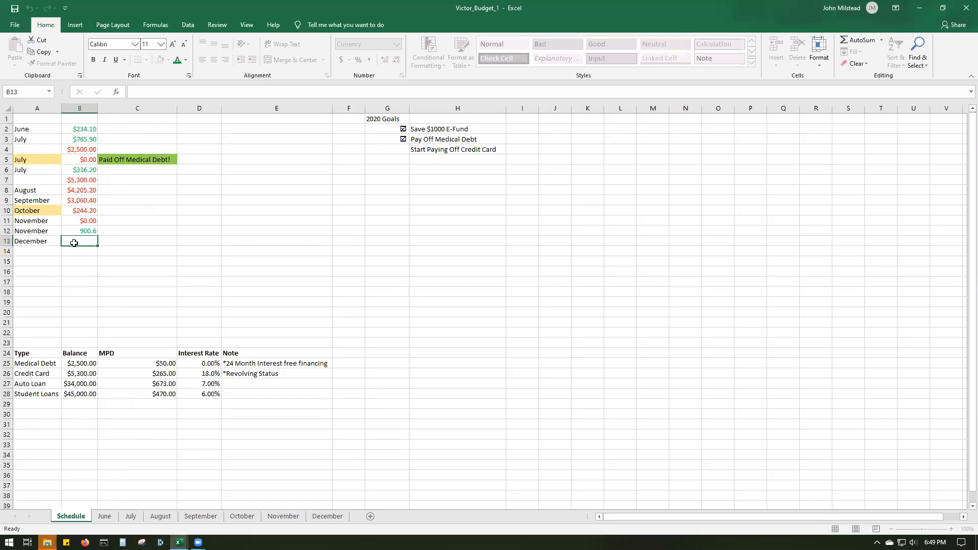
{"action": "left_click", "coordinate": [80, 230]}
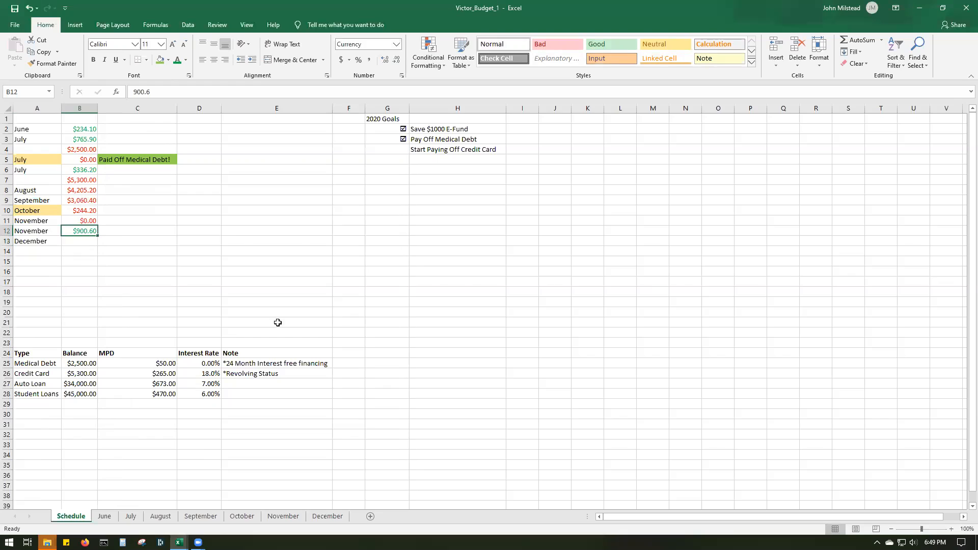
{"action": "left_click", "coordinate": [86, 241]}
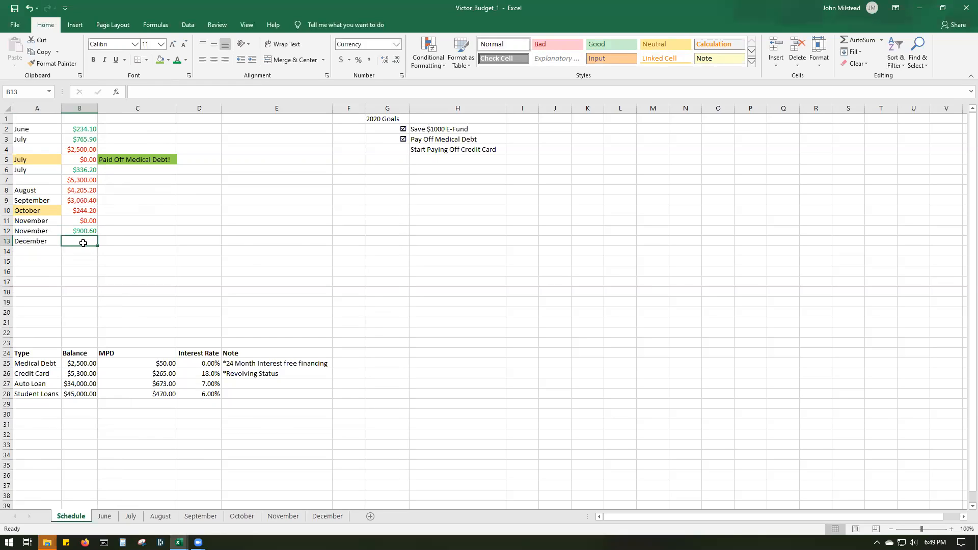
{"action": "left_click", "coordinate": [327, 516]}
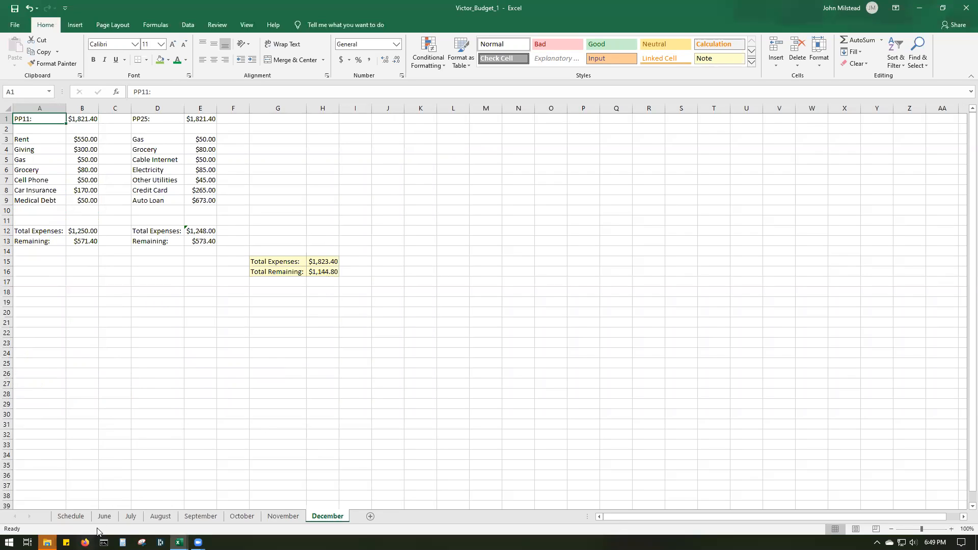
{"action": "left_click", "coordinate": [71, 517]}
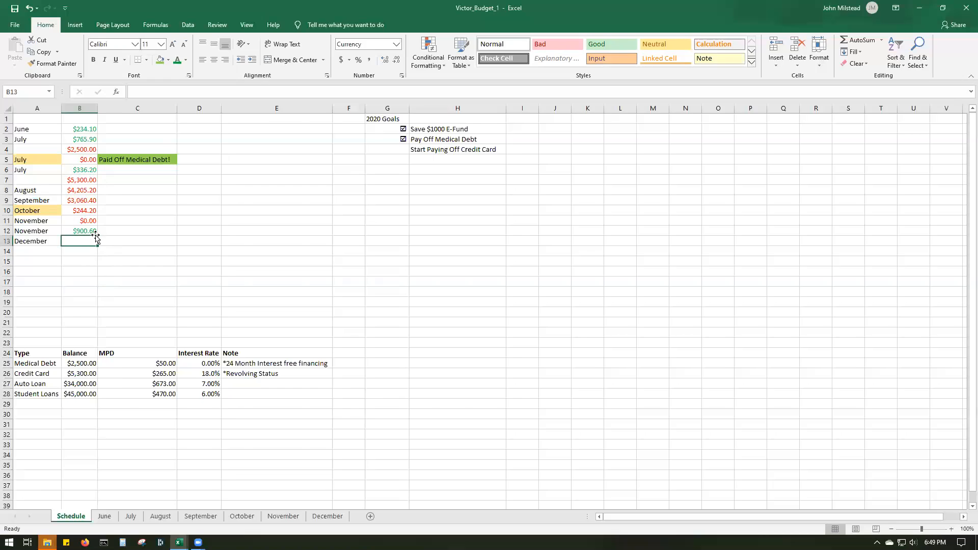
- Replace the third 2020 goal in H4 with "Pay Off Credit Card by EOY"
{"action": "left_click", "coordinate": [448, 149]}
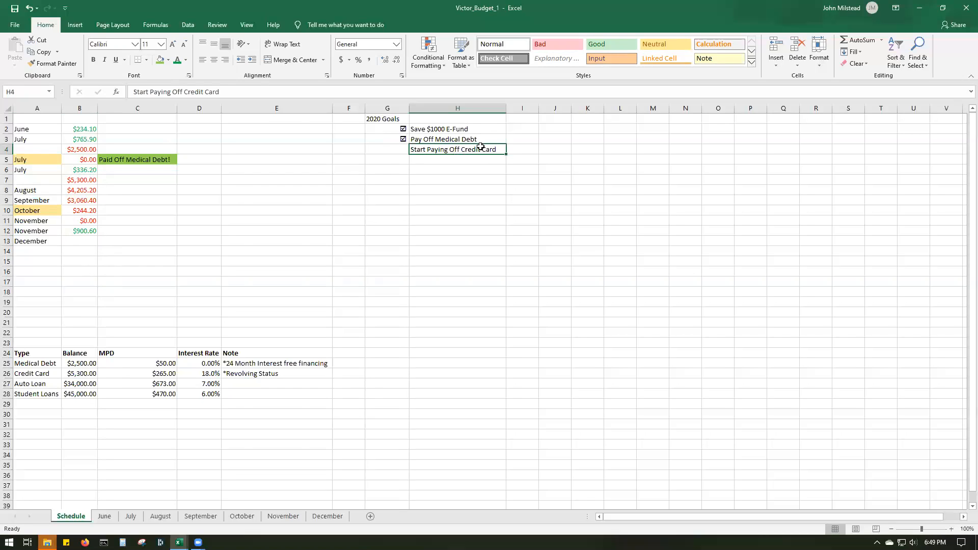
{"action": "double_click", "coordinate": [497, 149]}
{"action": "left_click_drag", "start_coordinate": [497, 150], "coordinate": [427, 150]}
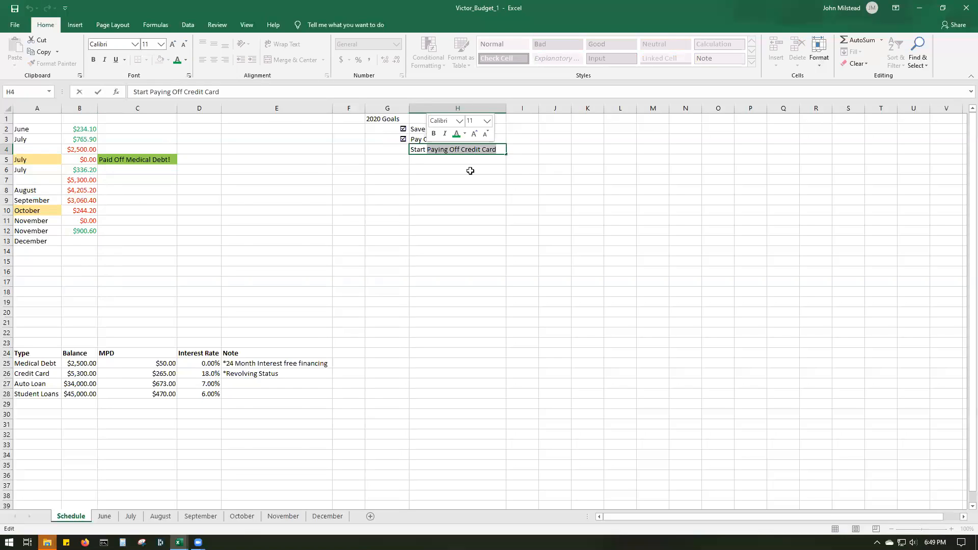
{"action": "key", "text": "BackSpace"}
{"action": "key", "text": "BackSpace"}
{"action": "key", "text": "BackSpace"}
{"action": "key", "text": "BackSpace"}
{"action": "key", "text": "BackSpace"}
{"action": "key", "text": "BackSpace"}
{"action": "key", "text": "BackSpace"}
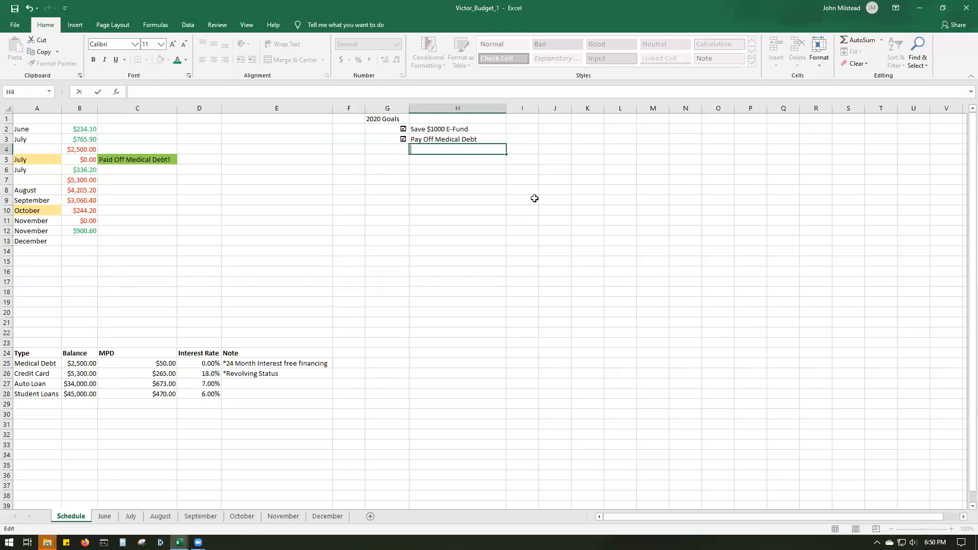
{"action": "type", "text": "Pay"}
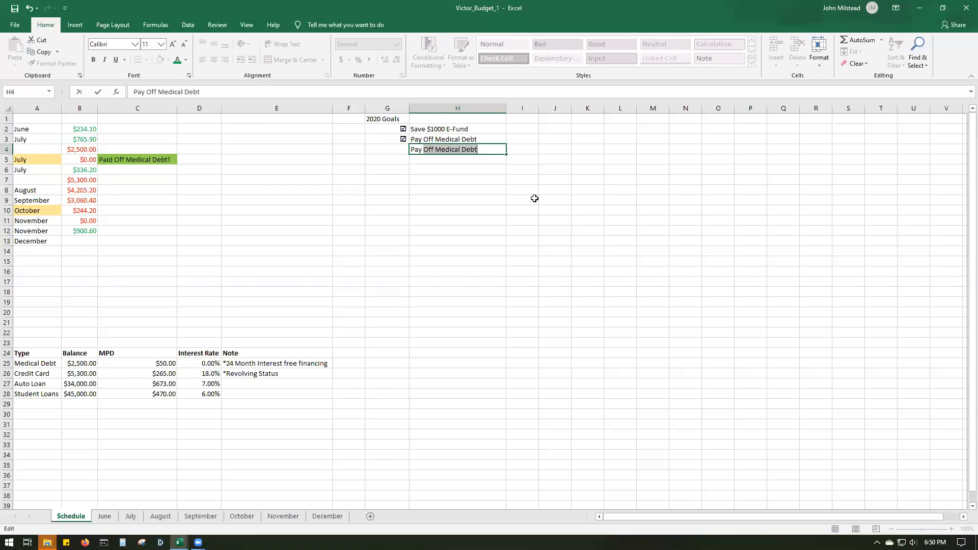
{"action": "type", "text": "Off Credit Card by "}
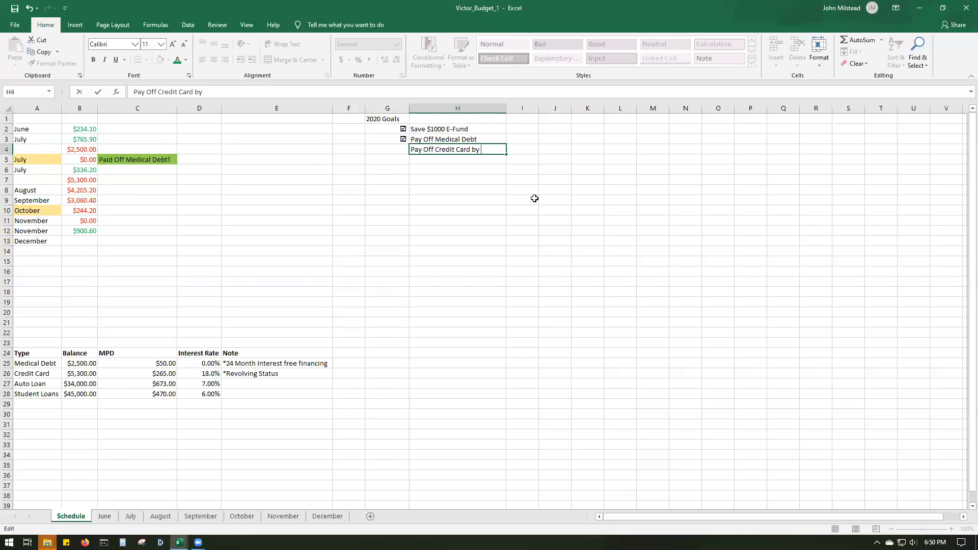
{"action": "type", "text": "EOY"}
{"action": "left_click", "coordinate": [456, 191]}
- Copy the checked box beside the medical debt goal in G3 and paste it into G4 beside the credit card goal
{"action": "right_click", "coordinate": [395, 135]}
{"action": "left_click", "coordinate": [424, 155]}
{"action": "right_click", "coordinate": [396, 149]}
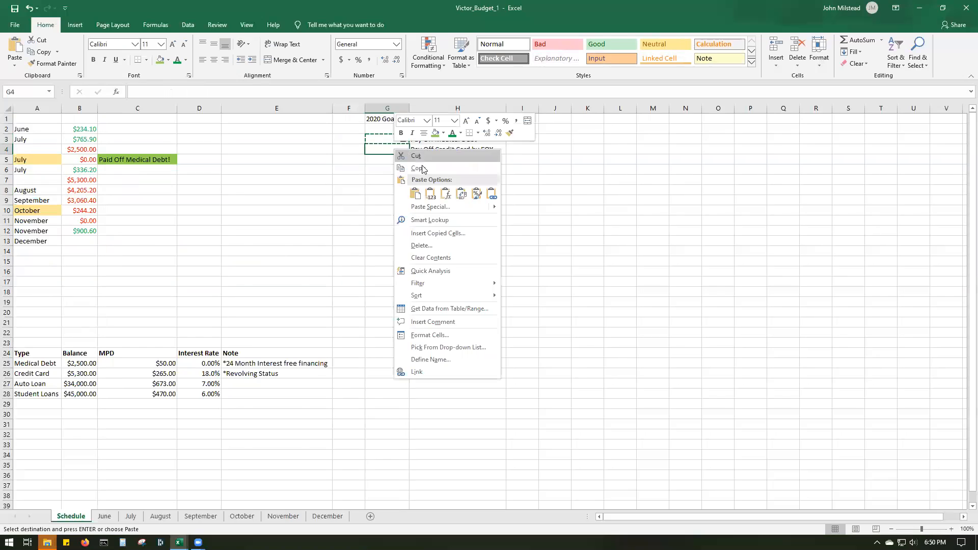
{"action": "left_click", "coordinate": [415, 193]}
{"action": "left_click", "coordinate": [459, 155]}
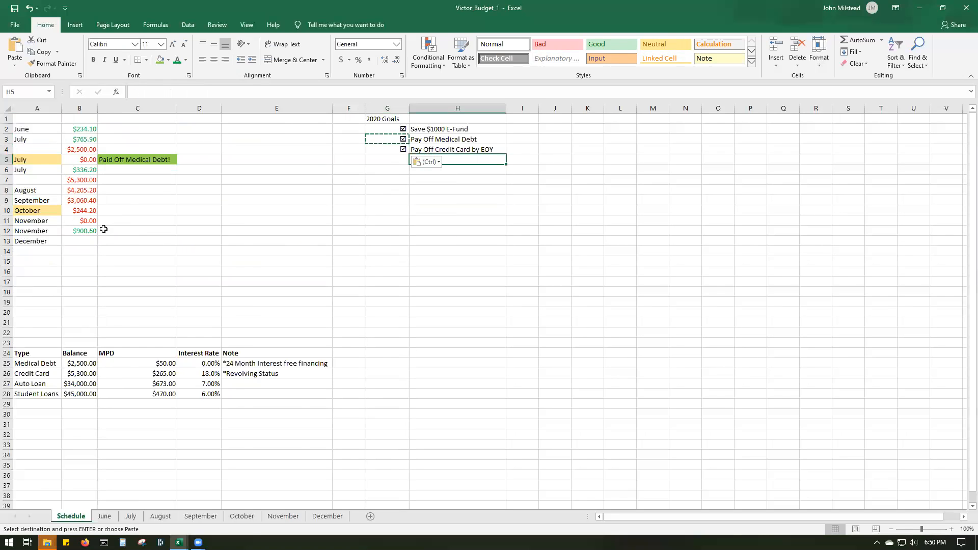
- Delete the Credit Card entry in D8:E8 of the December sheet, shifting the cells up
{"action": "left_click", "coordinate": [87, 233]}
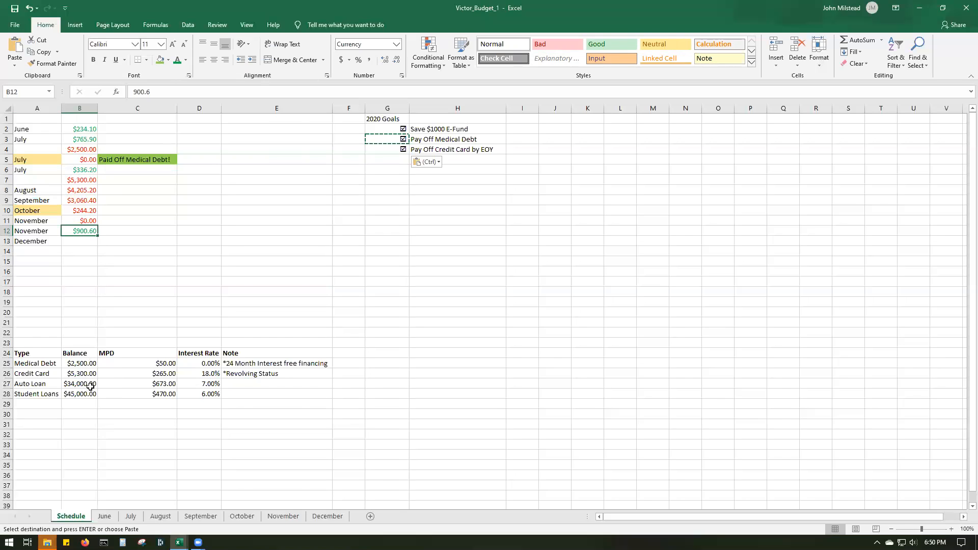
{"action": "left_click", "coordinate": [324, 517]}
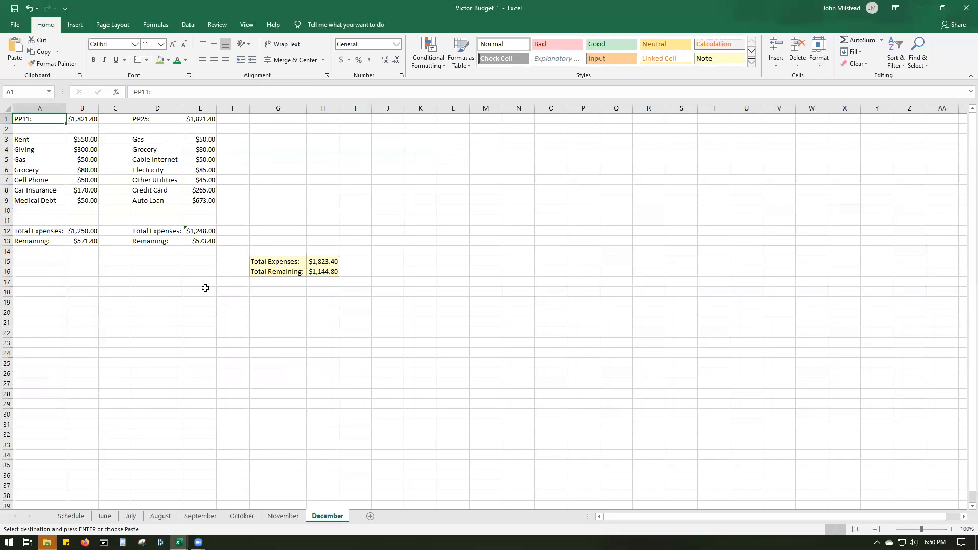
{"action": "left_click", "coordinate": [211, 189]}
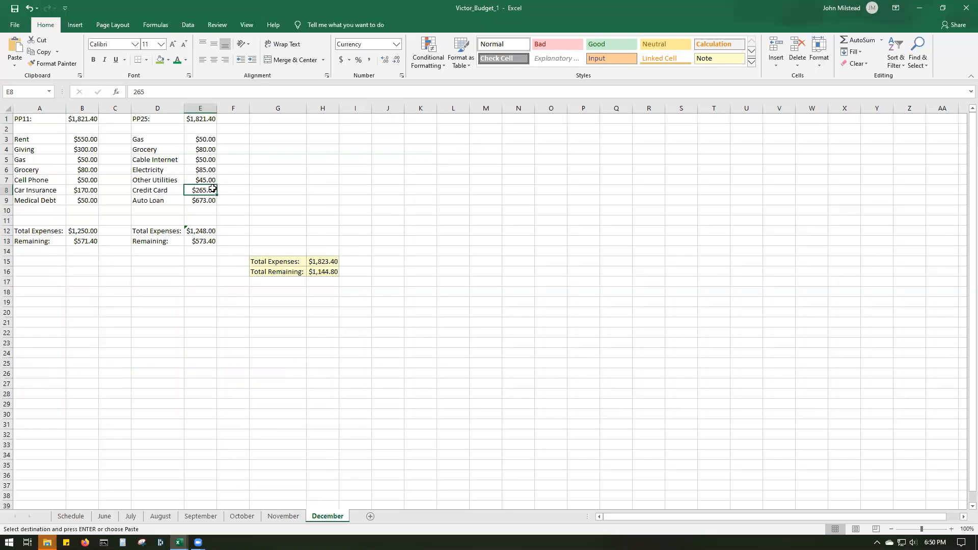
{"action": "left_click_drag", "start_coordinate": [152, 189], "coordinate": [206, 191]}
{"action": "right_click", "coordinate": [205, 191]}
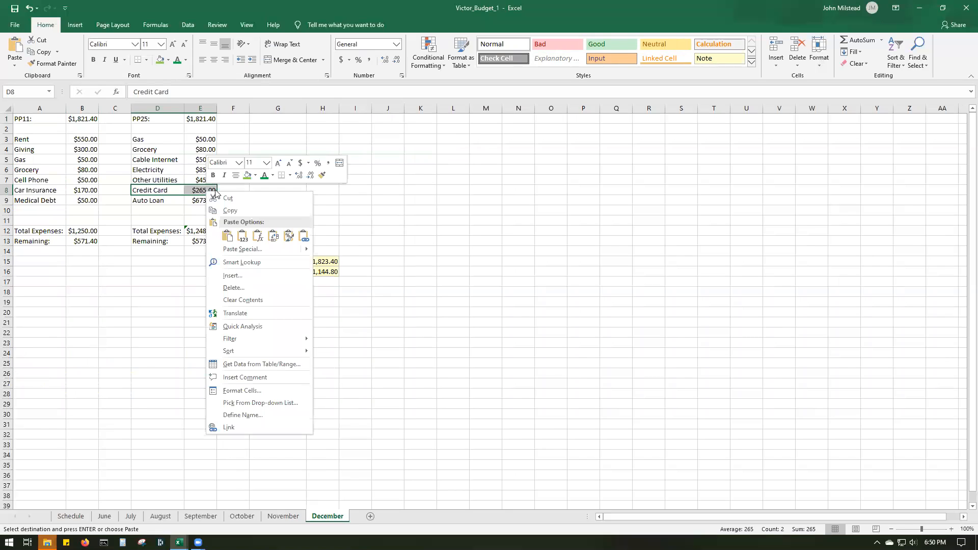
{"action": "left_click", "coordinate": [248, 287]}
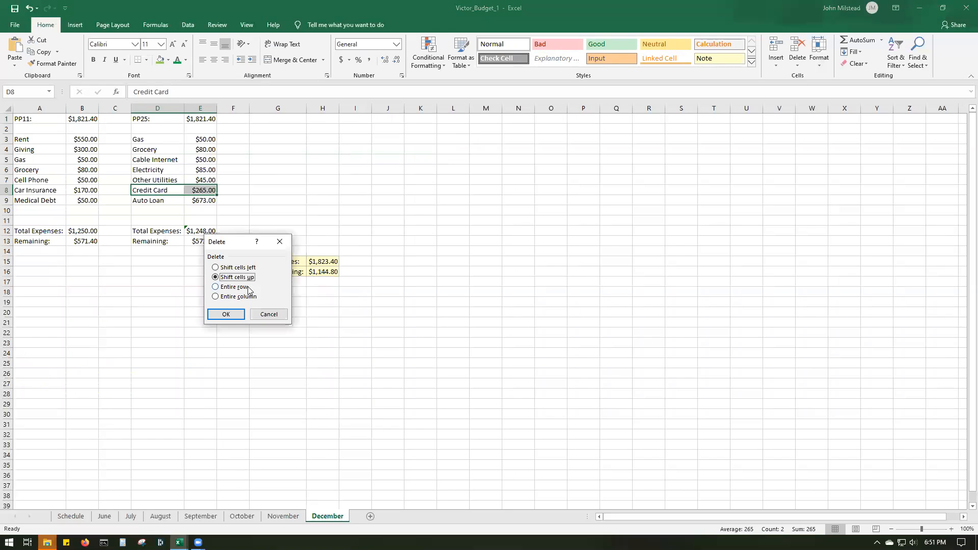
{"action": "left_click", "coordinate": [232, 315]}
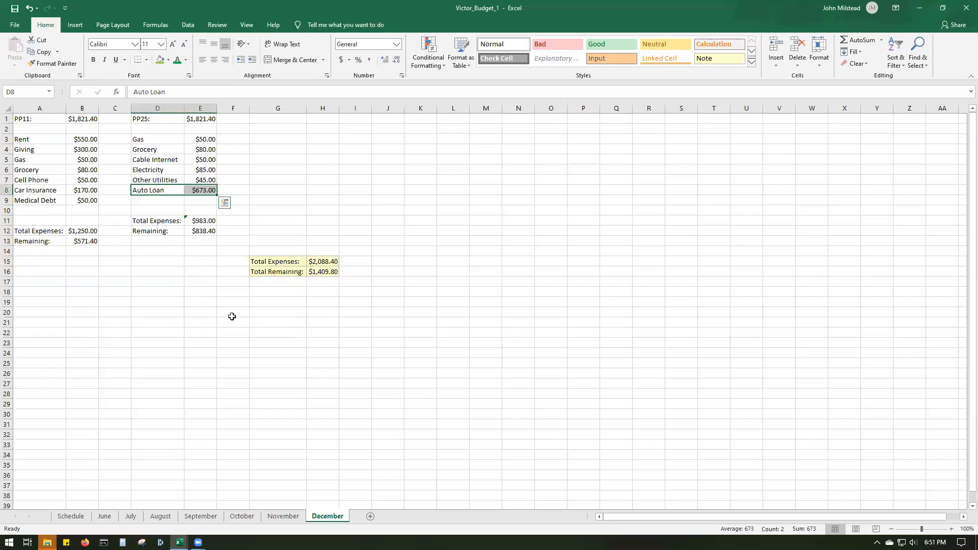
- Delete the Medical Debt entry in A9:B9 of the December sheet, shifting the cells up
{"action": "left_click", "coordinate": [43, 200]}
{"action": "left_click_drag", "start_coordinate": [52, 200], "coordinate": [77, 201]}
{"action": "right_click", "coordinate": [71, 201]}
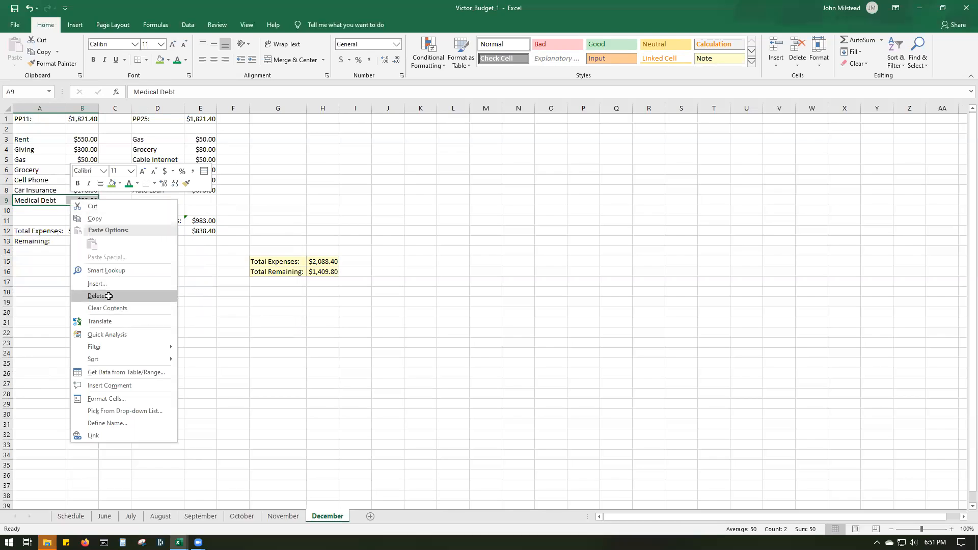
{"action": "left_click", "coordinate": [108, 298]}
{"action": "left_click", "coordinate": [87, 324]}
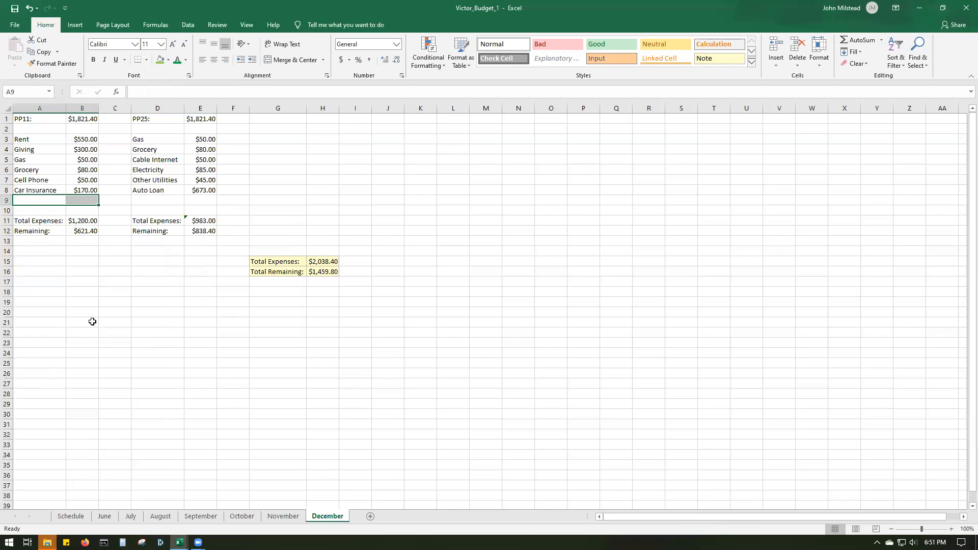
{"action": "left_click", "coordinate": [154, 328]}
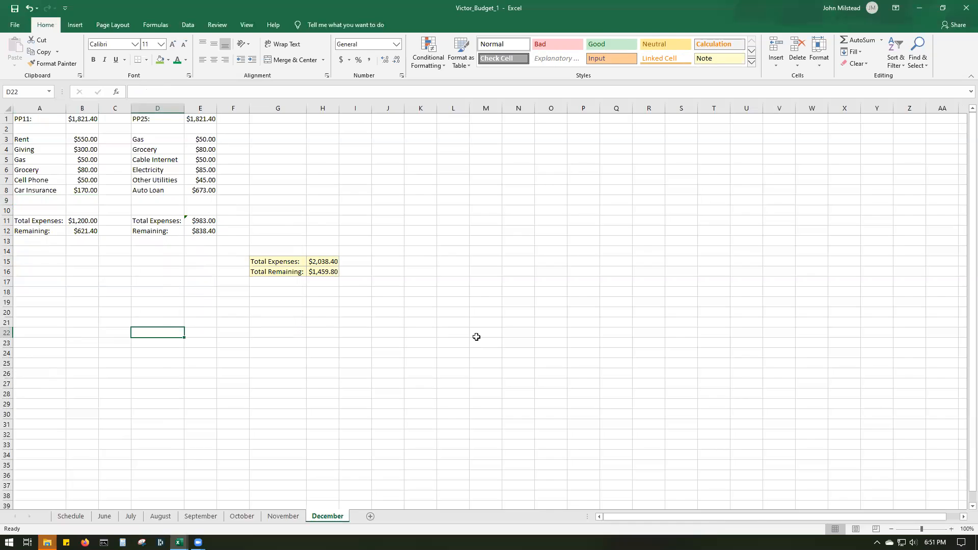
- Check December's total remaining in H16, and insert a blank row above December in the Schedule sheet
{"action": "left_click", "coordinate": [318, 273]}
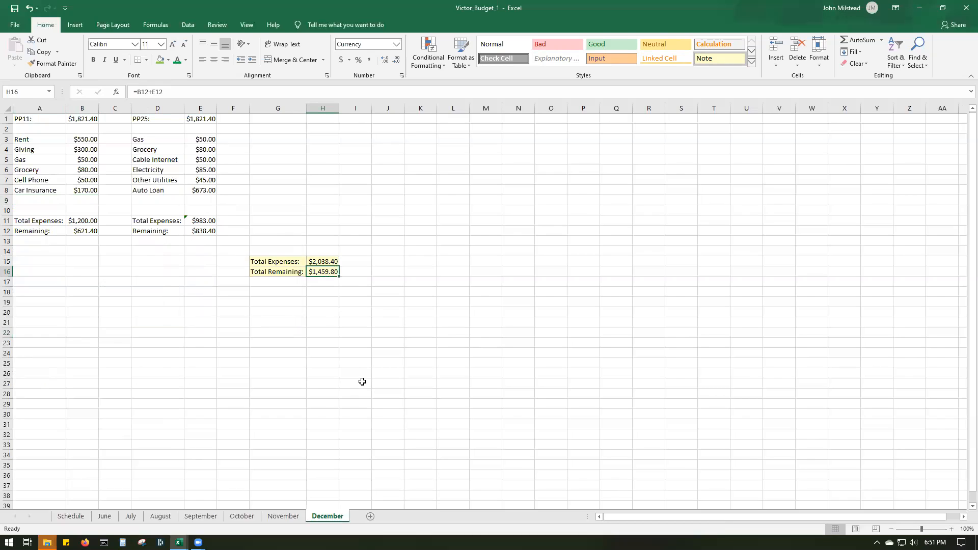
{"action": "left_click", "coordinate": [70, 516]}
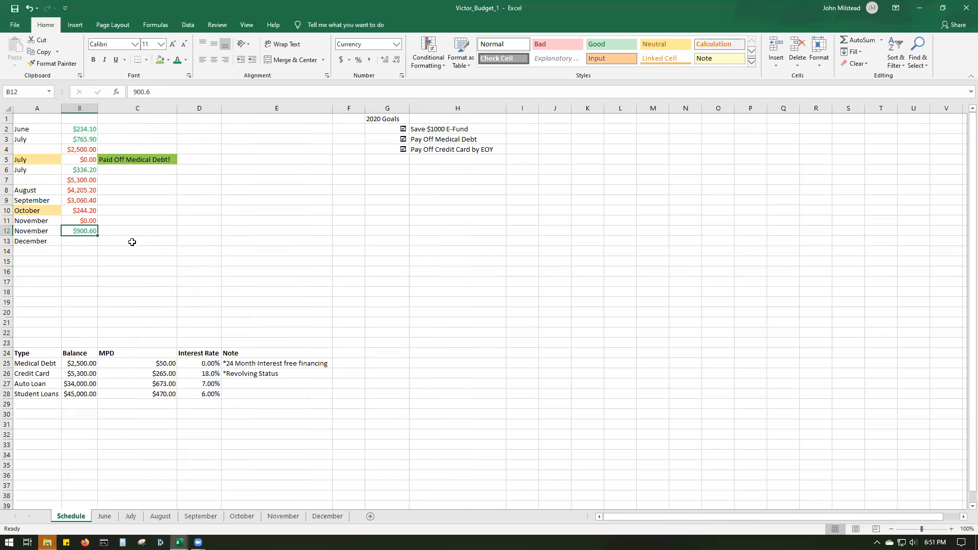
{"action": "left_click", "coordinate": [7, 241]}
{"action": "right_click", "coordinate": [7, 240]}
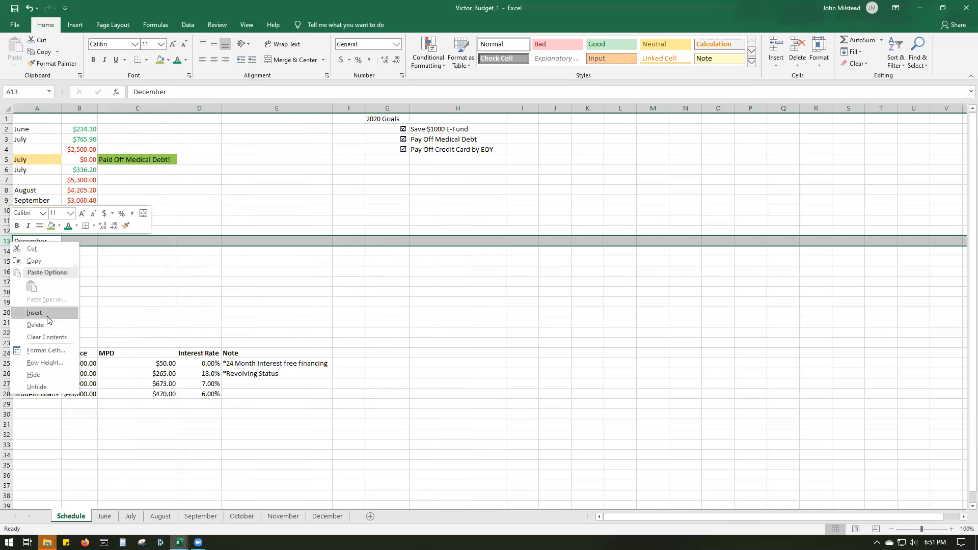
{"action": "left_click", "coordinate": [48, 313]}
- Enter the auto loan balance of 34000 in B13 of the new row and change its font color to red
{"action": "left_click", "coordinate": [82, 240]}
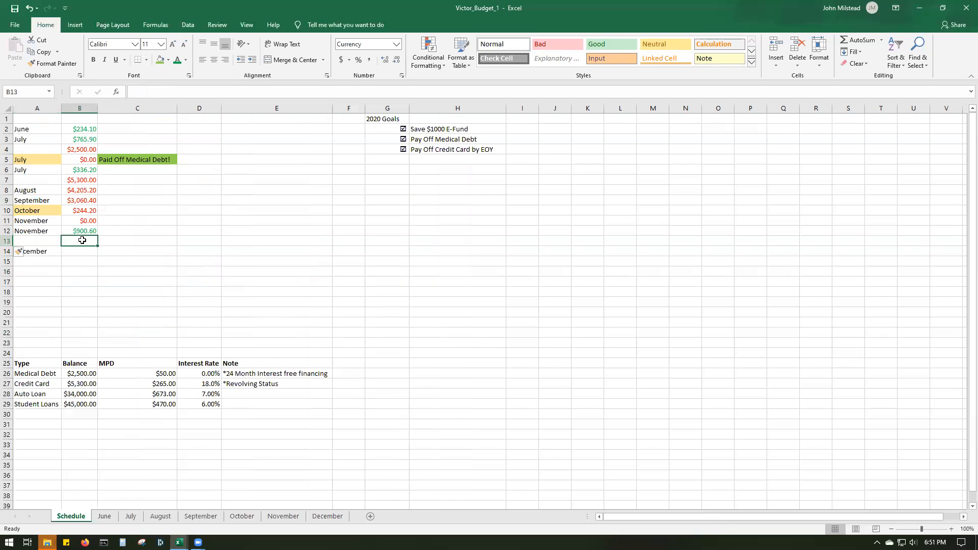
{"action": "type", "text": "3400"}
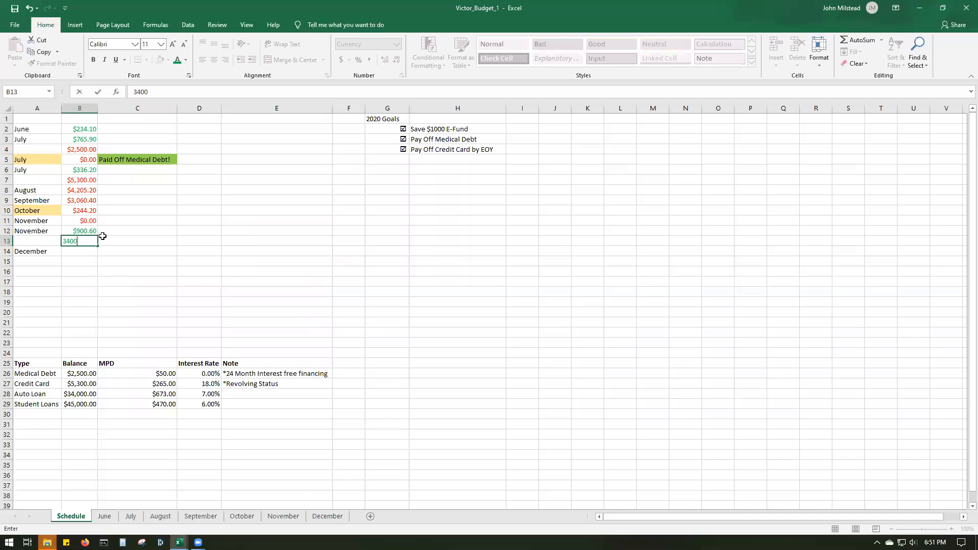
{"action": "type", "text": "0"}
{"action": "left_click", "coordinate": [160, 282]}
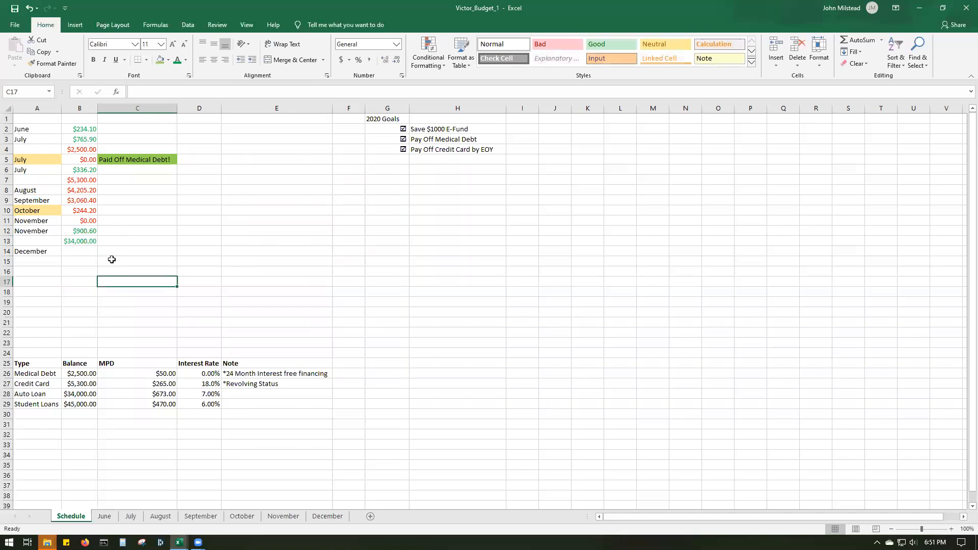
{"action": "left_click", "coordinate": [86, 242]}
{"action": "left_click", "coordinate": [186, 60]}
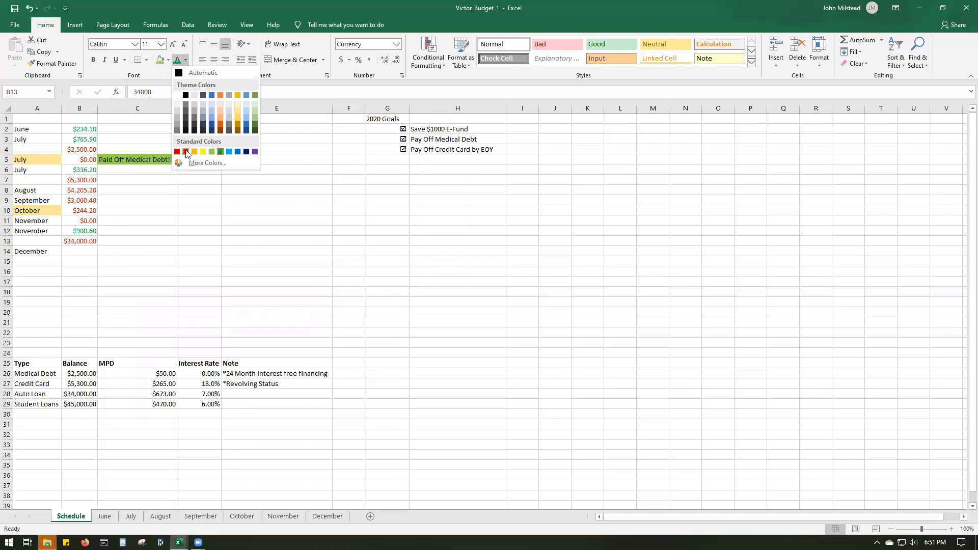
{"action": "left_click", "coordinate": [188, 153]}
{"action": "left_click", "coordinate": [148, 295]}
- Enter the formula =B13-B12 in B14 to apply November's leftover money to the auto loan balance
{"action": "left_click", "coordinate": [79, 253]}
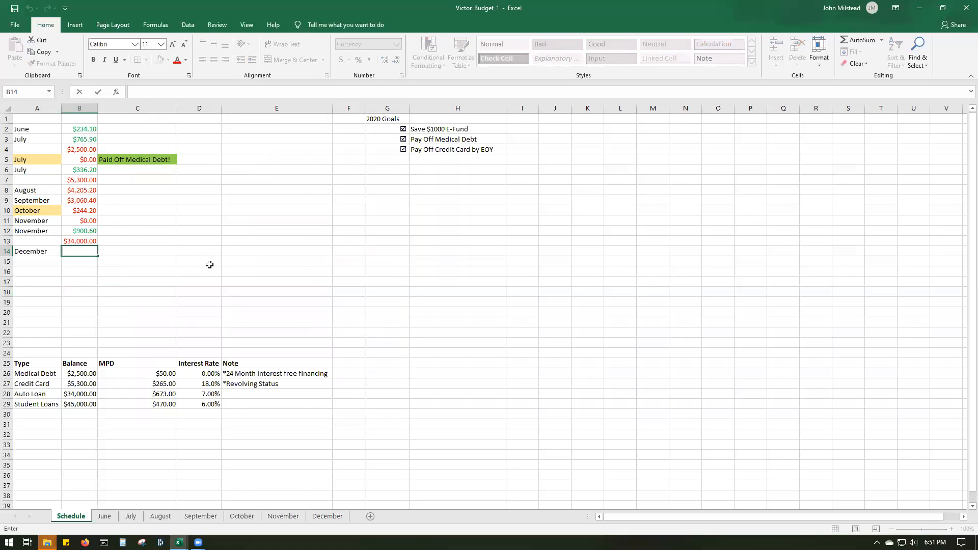
{"action": "type", "text": "="}
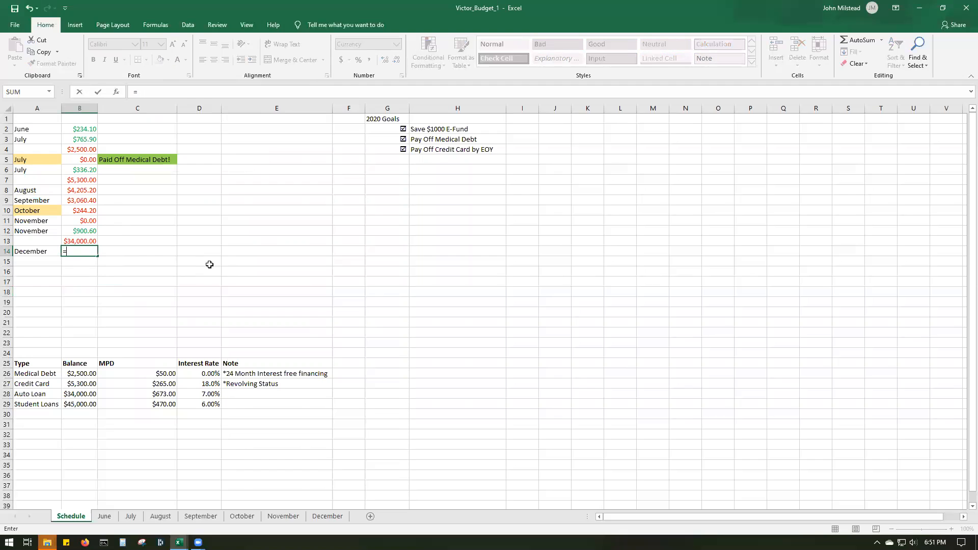
{"action": "type", "text": "B13-B12"}
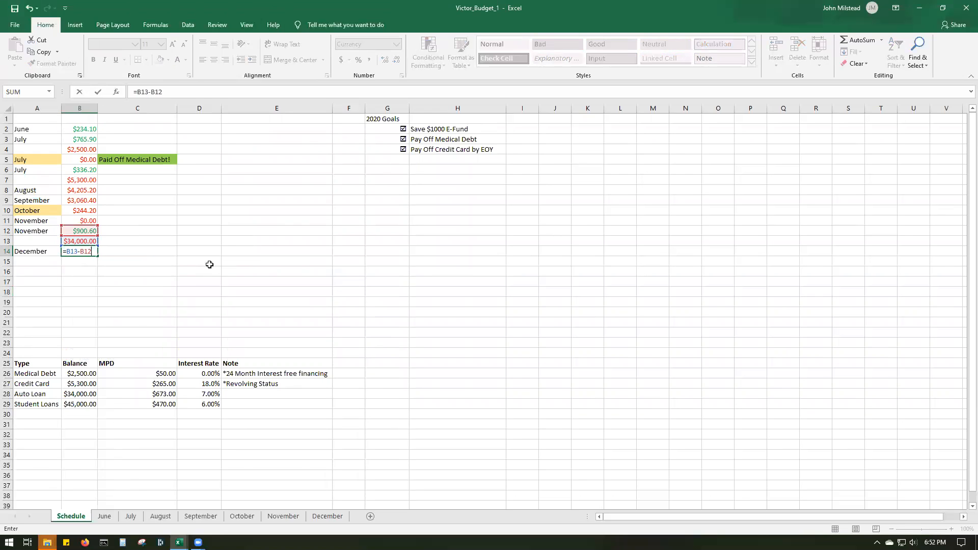
{"action": "key", "text": "Return"}
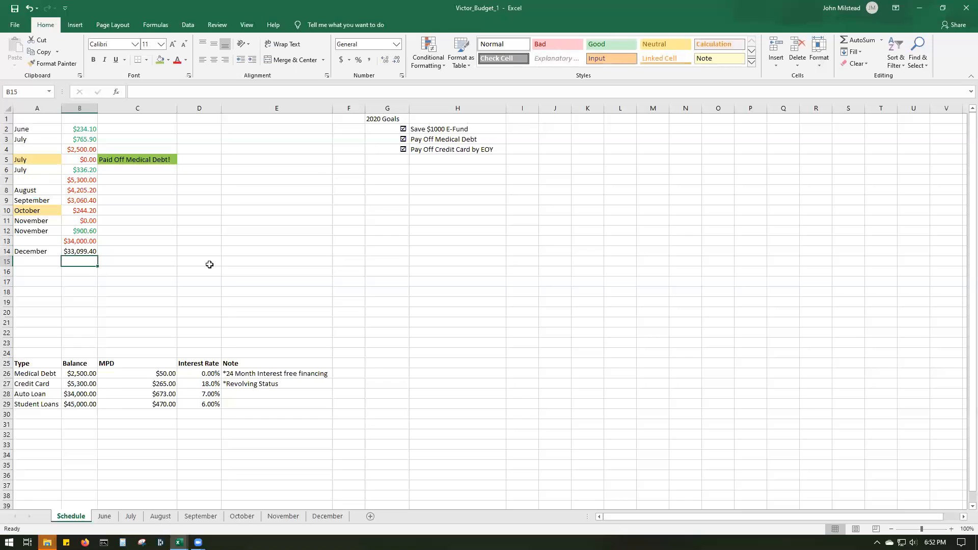
- Change the font color of the December balance in B14 to red
{"action": "left_click", "coordinate": [80, 251]}
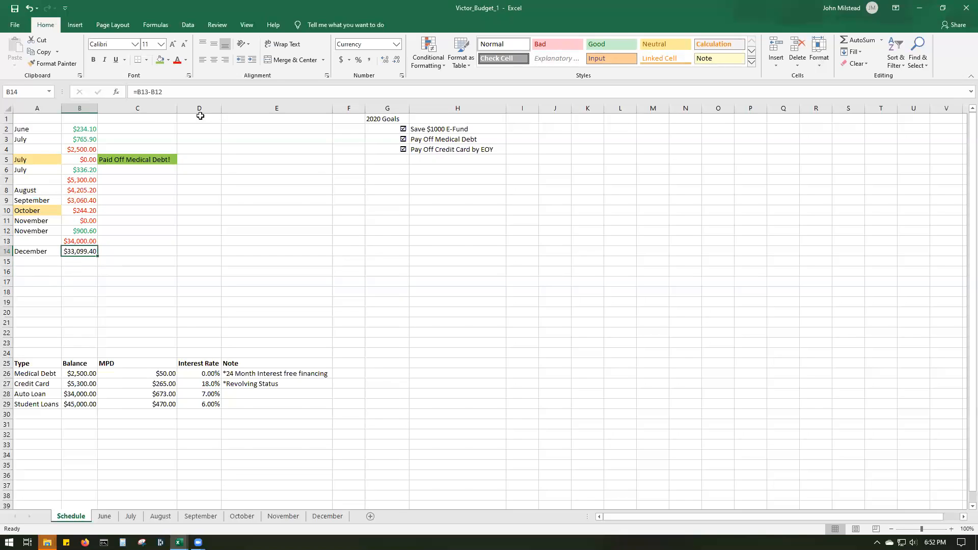
{"action": "left_click", "coordinate": [178, 61]}
{"action": "left_click", "coordinate": [83, 260]}
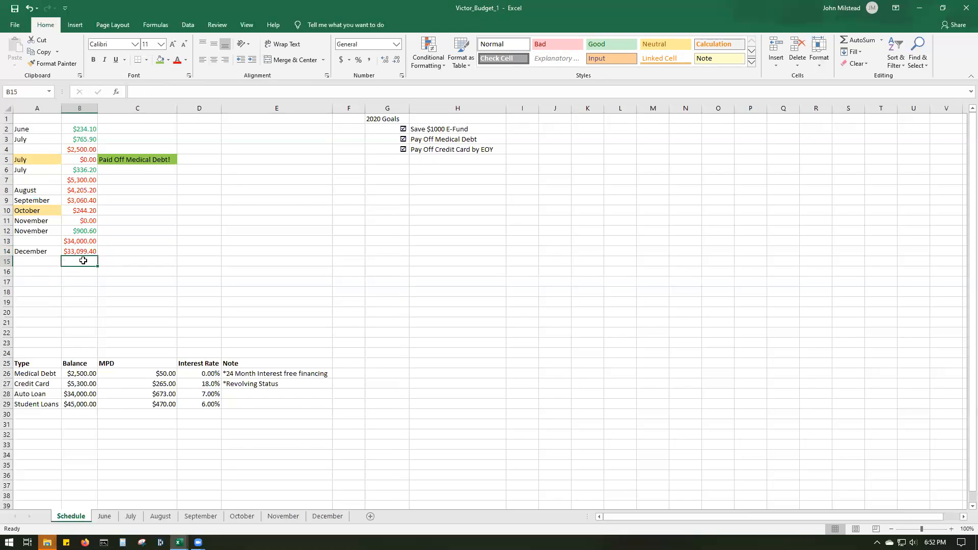
{"action": "right_click", "coordinate": [30, 253]}
{"action": "left_click", "coordinate": [62, 275]}
{"action": "left_click", "coordinate": [38, 264]}
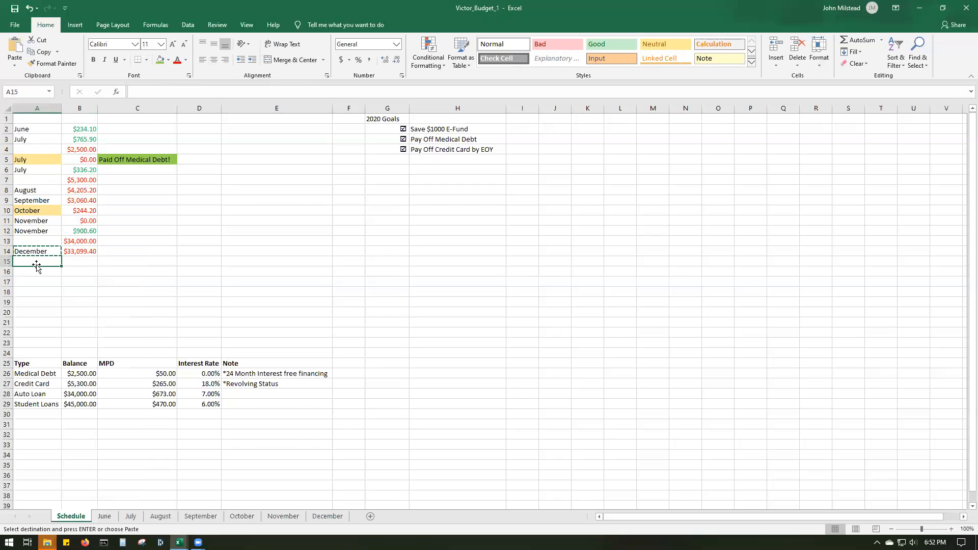
{"action": "key", "text": "Escape"}
- Copy the December label from A14 and paste it into A15 as a second December row
{"action": "left_click", "coordinate": [43, 251]}
{"action": "right_click", "coordinate": [47, 251]}
{"action": "left_click", "coordinate": [70, 271]}
{"action": "left_click", "coordinate": [44, 261]}
{"action": "right_click", "coordinate": [44, 261]}
{"action": "left_click", "coordinate": [68, 301]}
- Look up the total remaining on the December sheet and enter the formula =B14-1459.20 in B15 of the Schedule sheet
{"action": "left_click", "coordinate": [80, 261]}
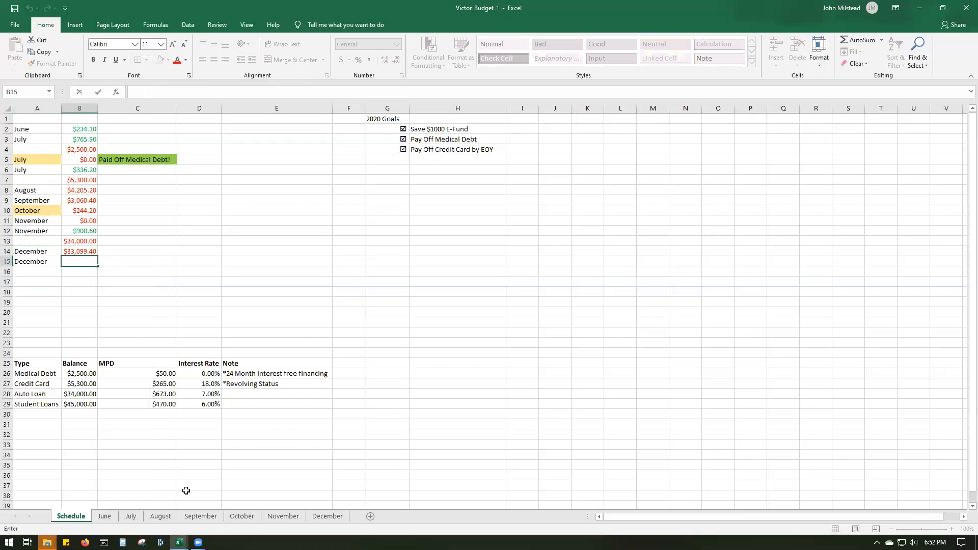
{"action": "left_click", "coordinate": [341, 516]}
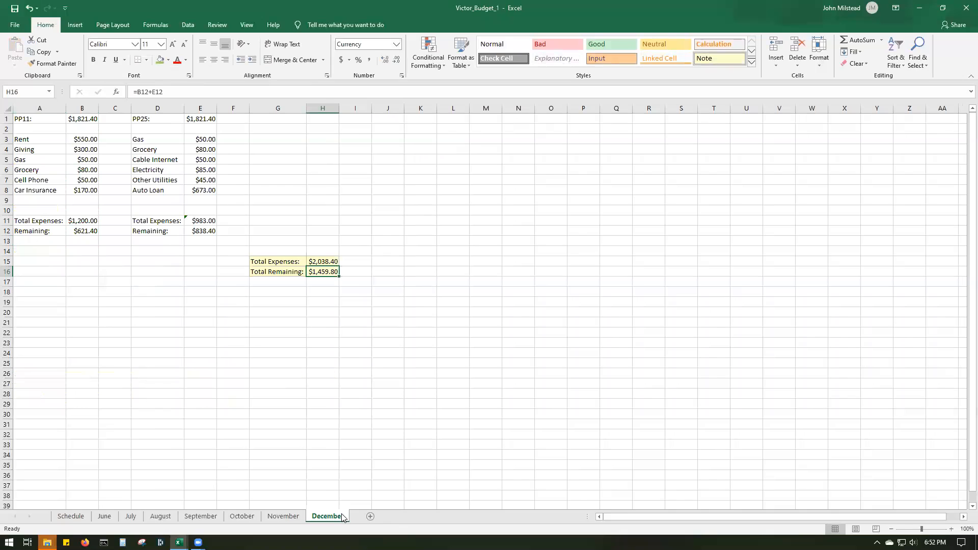
{"action": "left_click", "coordinate": [70, 516]}
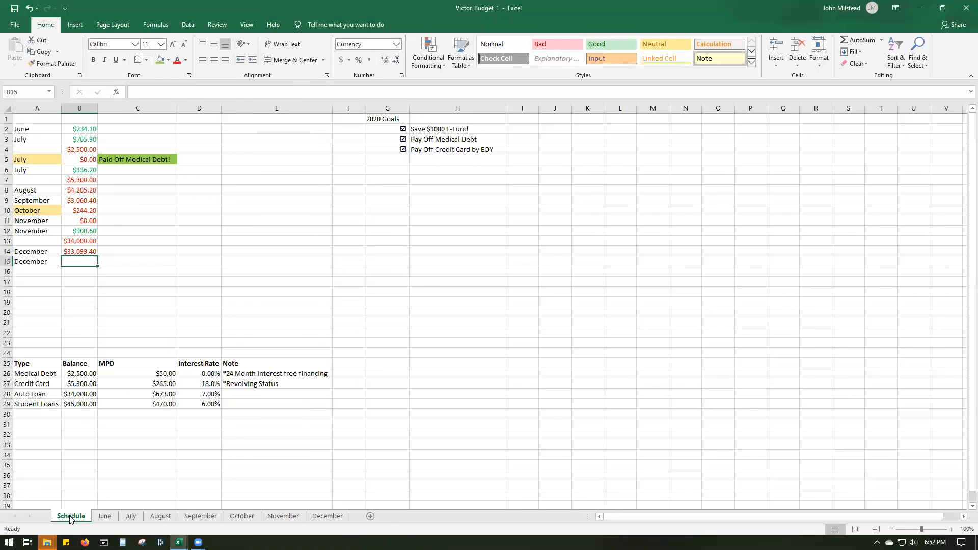
{"action": "double_click", "coordinate": [81, 261]}
{"action": "type", "text": "="}
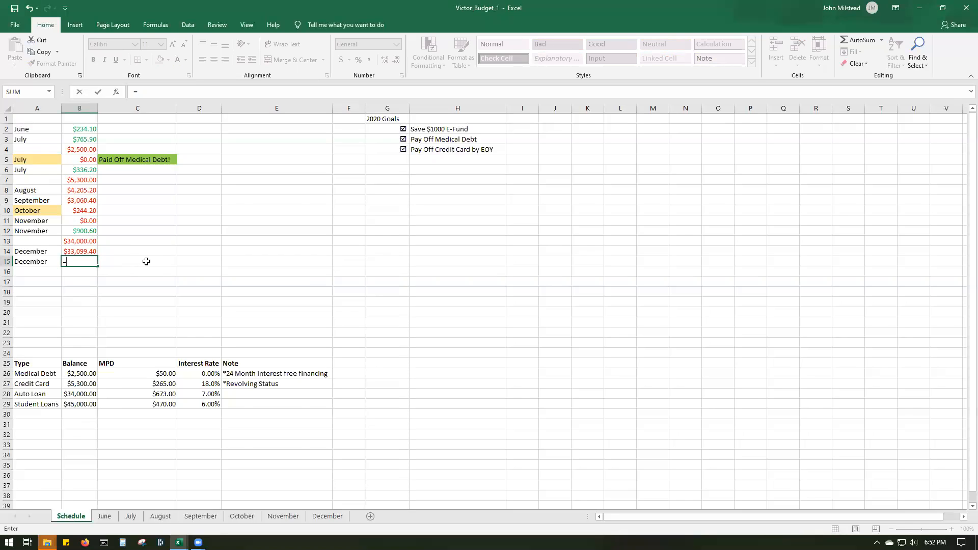
{"action": "type", "text": "B14-1459"}
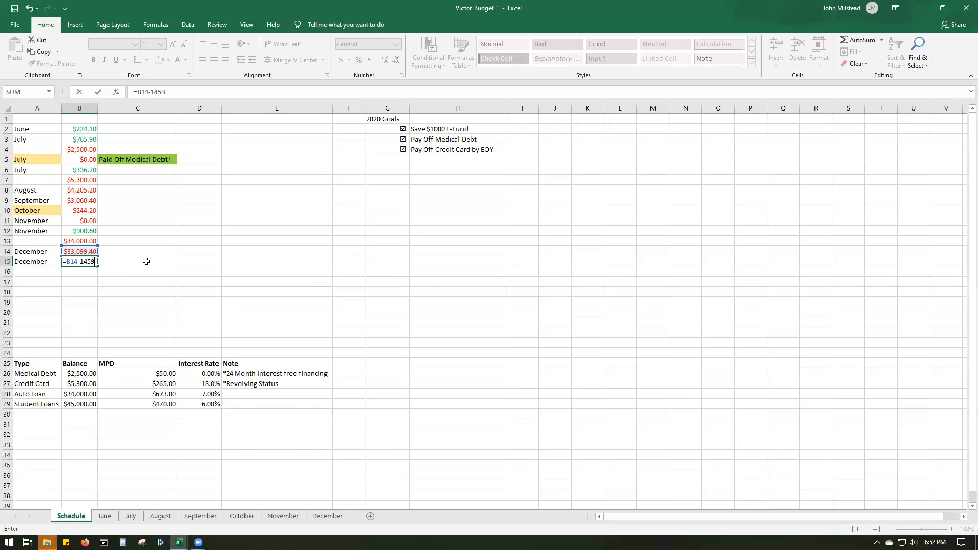
{"action": "type", "text": ".20"}
{"action": "key", "text": "Return"}
{"action": "left_click", "coordinate": [141, 271]}
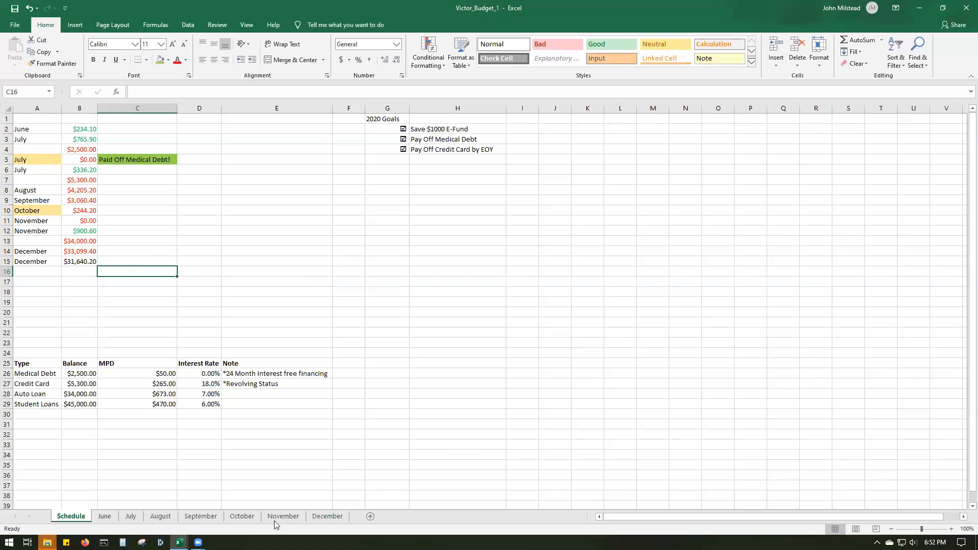
- Check the December sheet's total remaining again and correct the Schedule formula in B15 to =B14-1459.8
{"action": "left_click", "coordinate": [332, 520]}
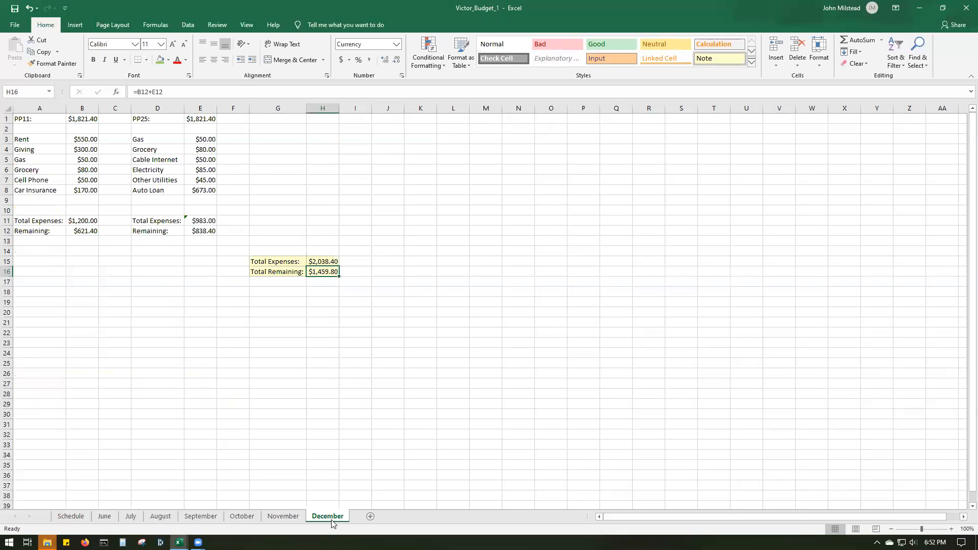
{"action": "left_click", "coordinate": [71, 516]}
{"action": "double_click", "coordinate": [76, 261]}
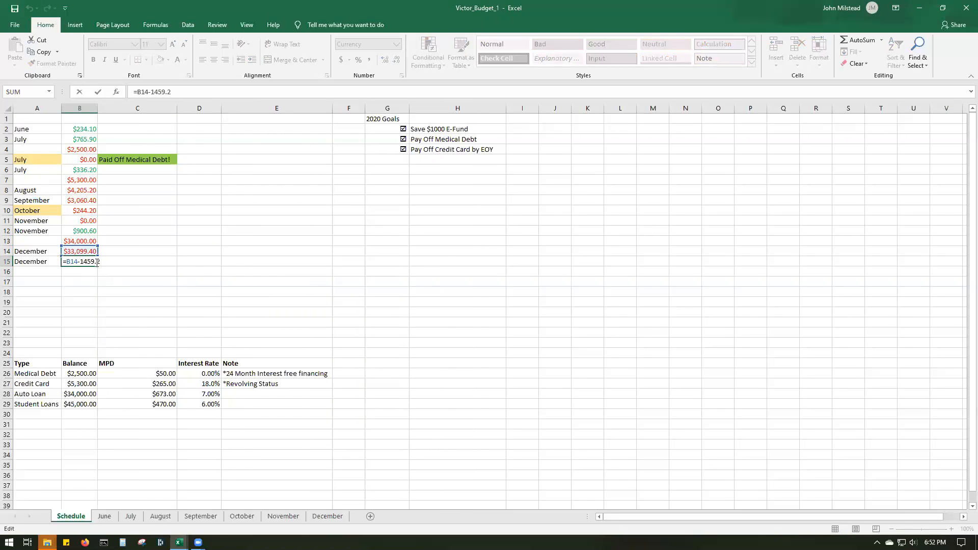
{"action": "left_click", "coordinate": [125, 312]}
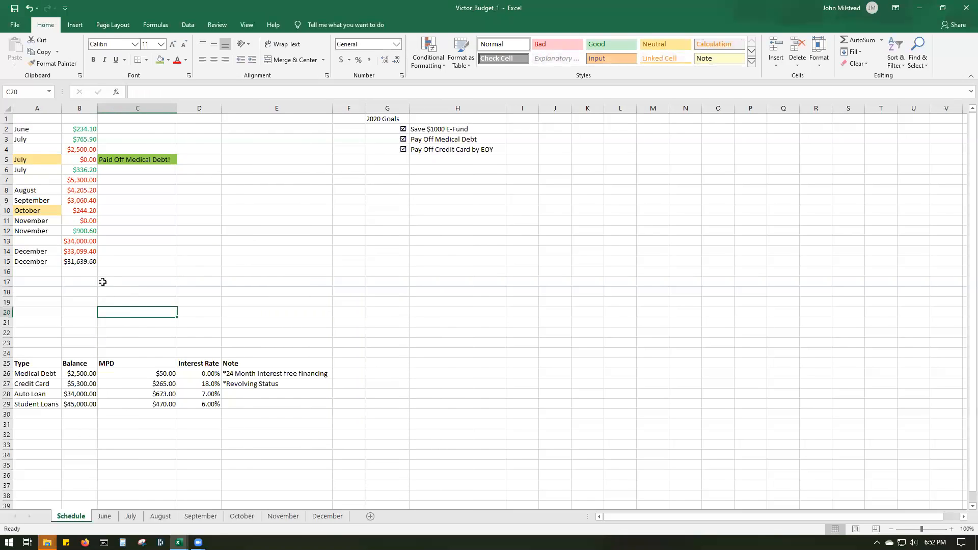
- Change the font color of the second December balance in B15 to red
{"action": "left_click", "coordinate": [90, 260]}
{"action": "left_click", "coordinate": [176, 60]}
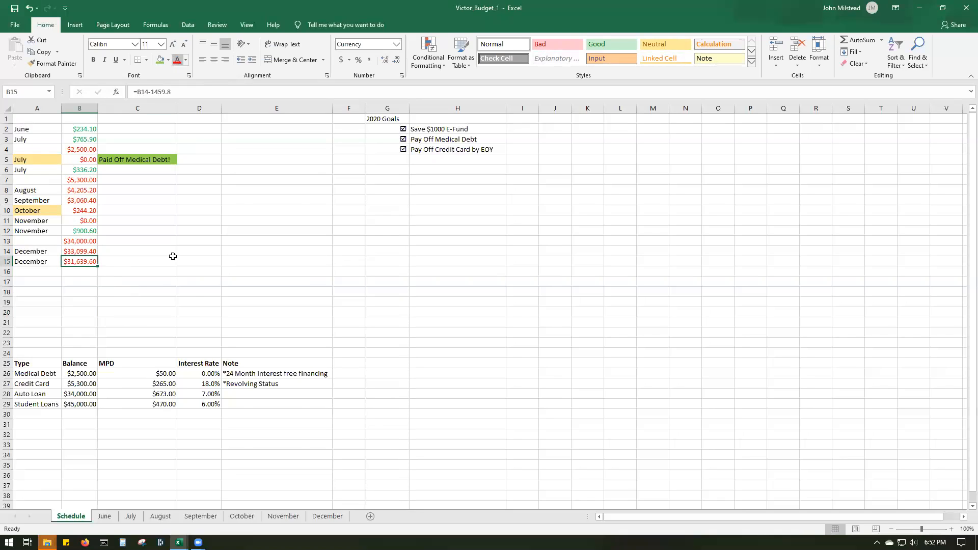
{"action": "left_click", "coordinate": [174, 299]}
{"action": "left_click", "coordinate": [79, 262]}
- Copy the green "Paid Off Medical Debt!" note from C5 and paste it into C11 beside the November zero balance
{"action": "left_click", "coordinate": [155, 160]}
{"action": "right_click", "coordinate": [158, 158]}
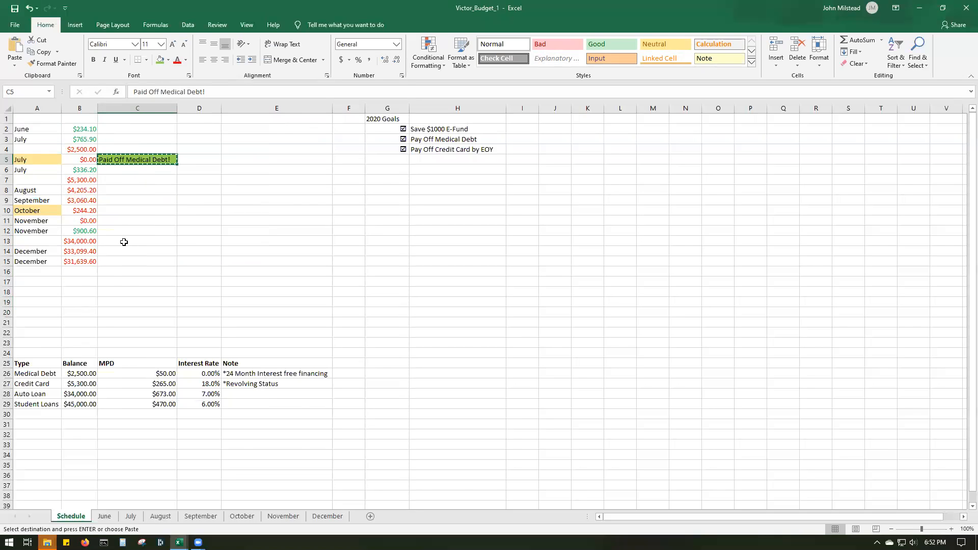
{"action": "left_click", "coordinate": [127, 222]}
{"action": "right_click", "coordinate": [127, 223]}
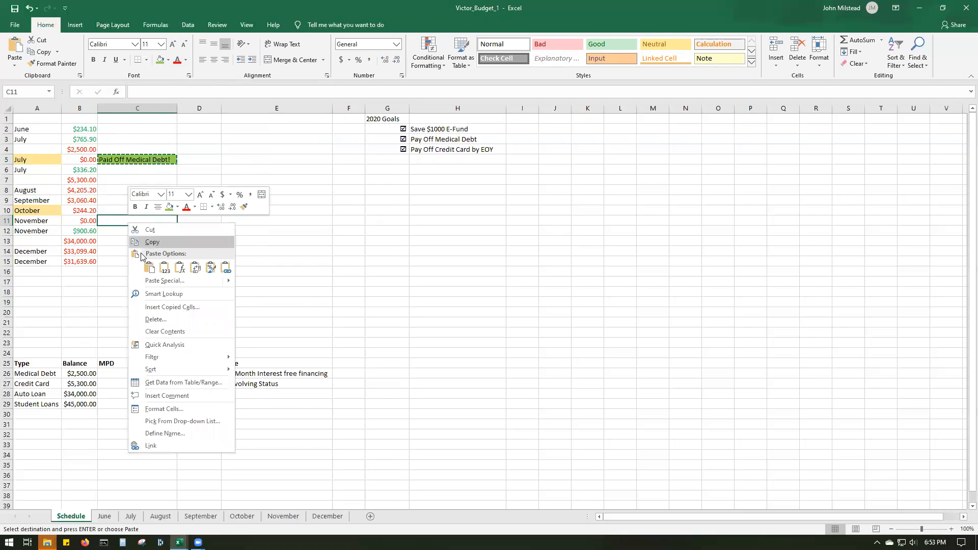
{"action": "left_click", "coordinate": [148, 266]}
- Change the text of the pasted note in C11 to "Paid Off Credit Card!"
{"action": "double_click", "coordinate": [167, 221]}
{"action": "left_click_drag", "start_coordinate": [171, 220], "coordinate": [127, 220]}
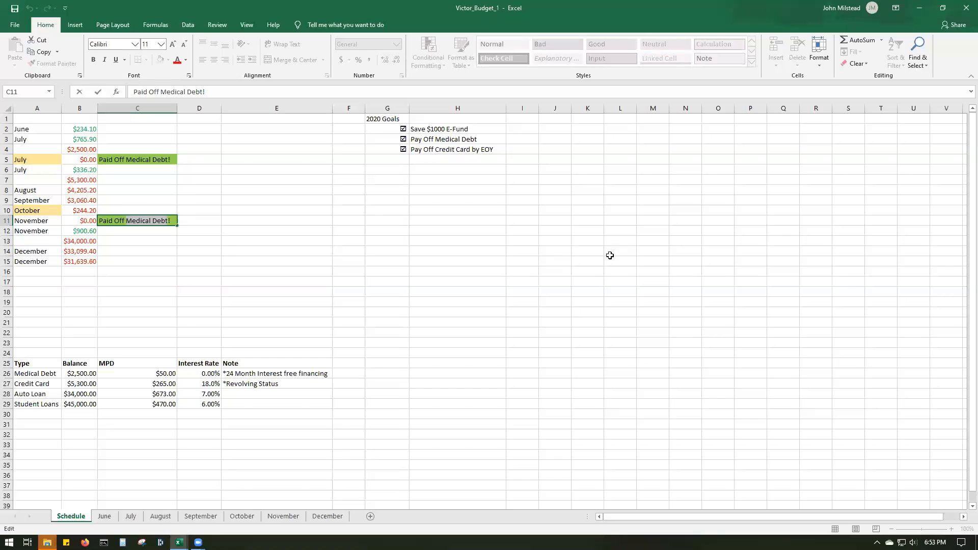
{"action": "type", "text": "Credit"}
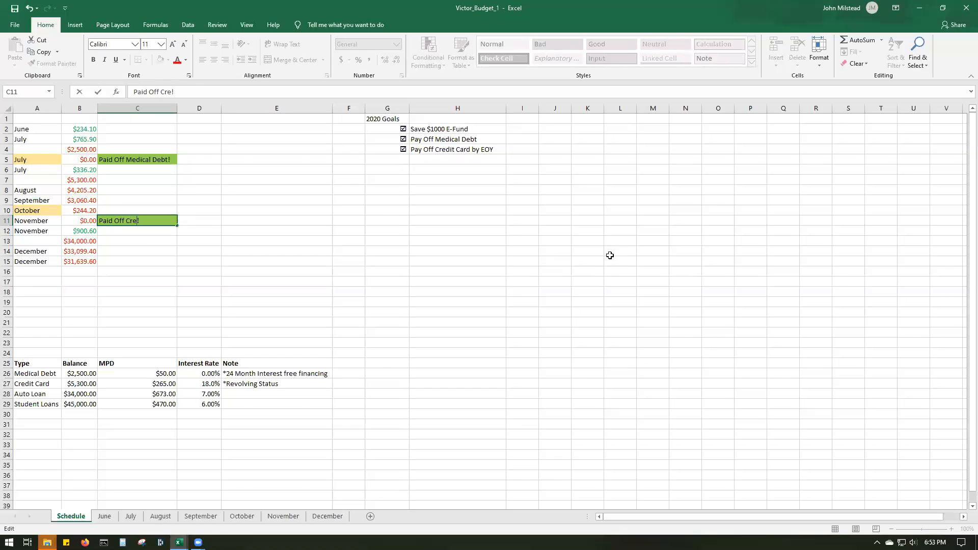
{"action": "type", "text": " Card"}
{"action": "left_click", "coordinate": [338, 269]}
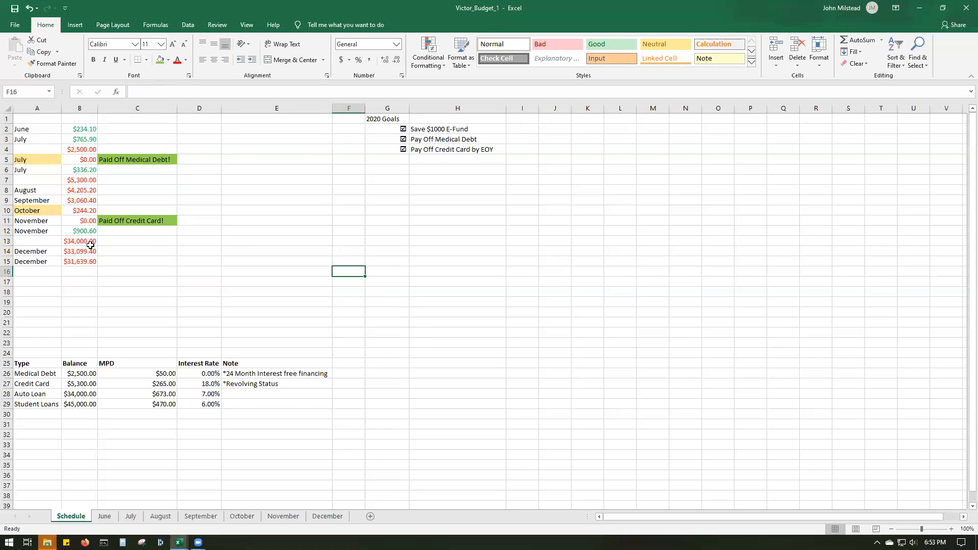
{"action": "left_click", "coordinate": [160, 159]}
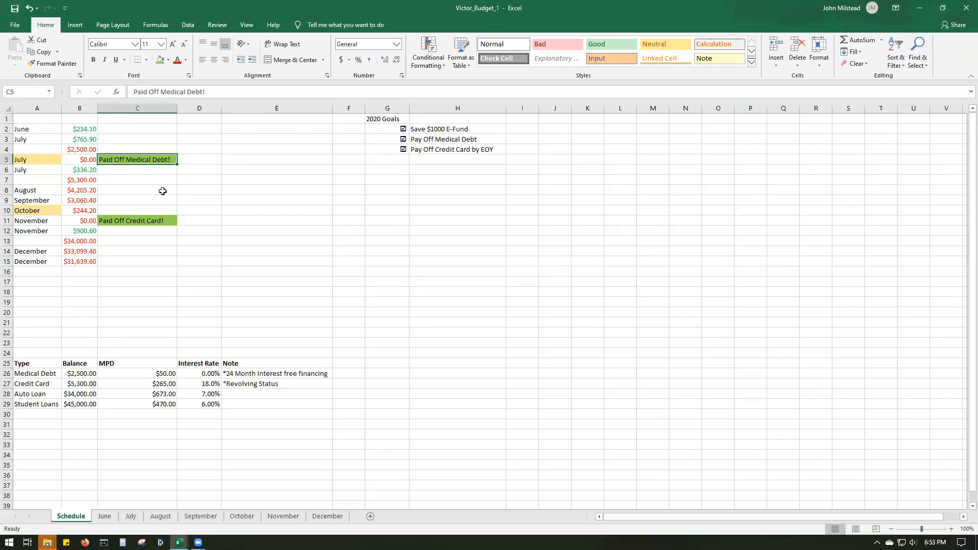
{"action": "left_click", "coordinate": [163, 220]}
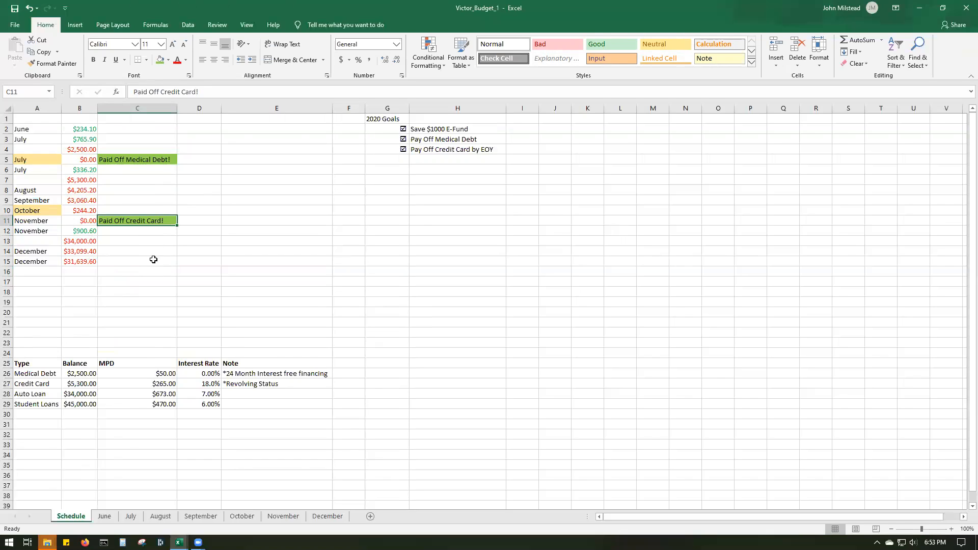
{"action": "left_click", "coordinate": [154, 240]}
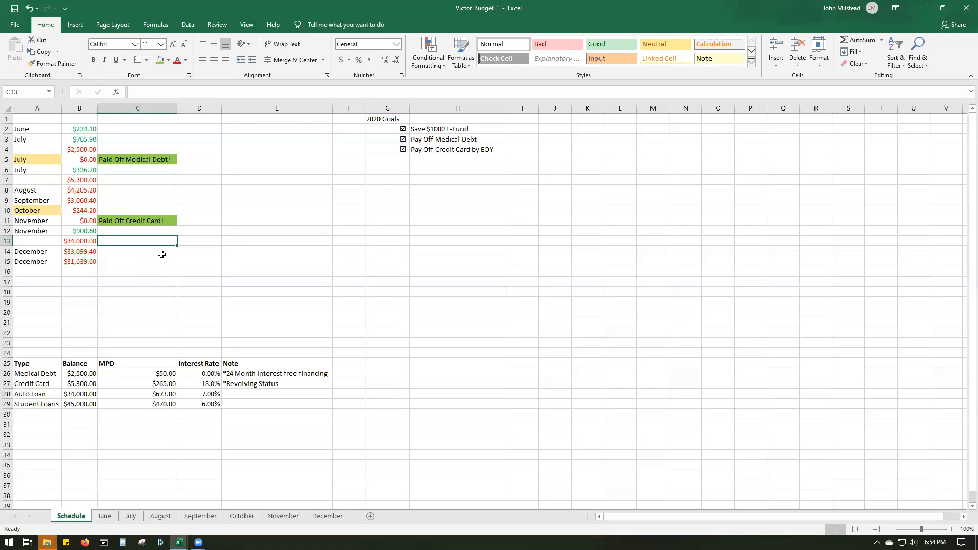
- Clear the auto loan payment in E8 of the December sheet to examine the total remaining without it, and undo the deletion
{"action": "left_click", "coordinate": [330, 516]}
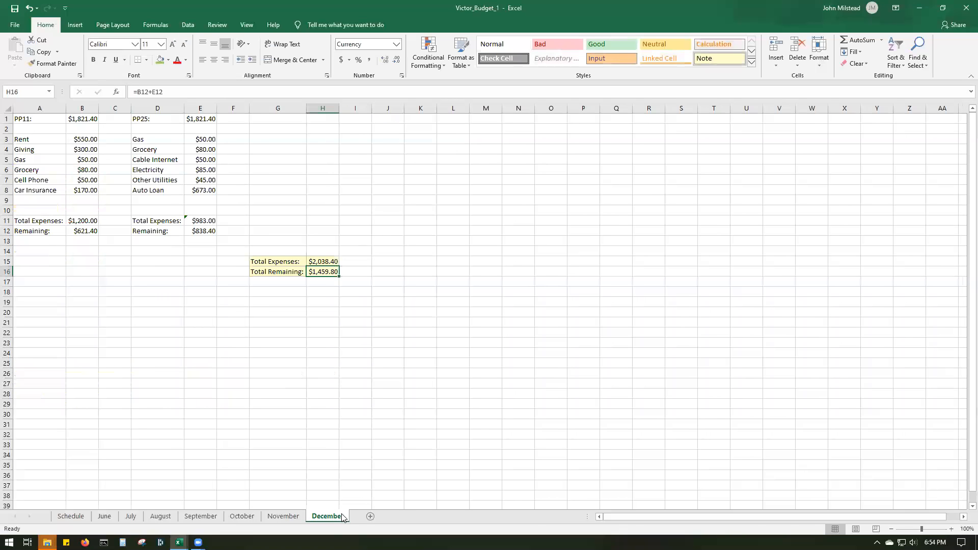
{"action": "left_click", "coordinate": [280, 211]}
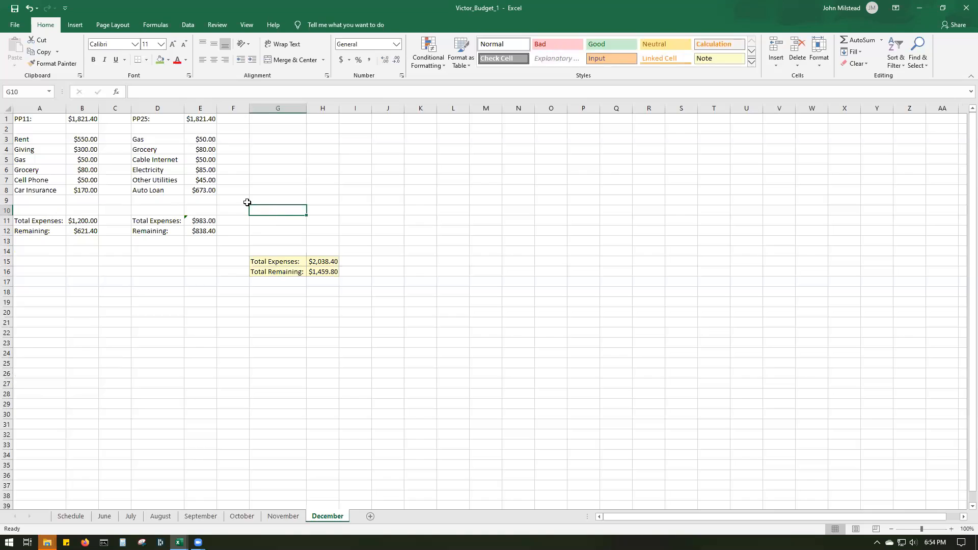
{"action": "double_click", "coordinate": [213, 189]}
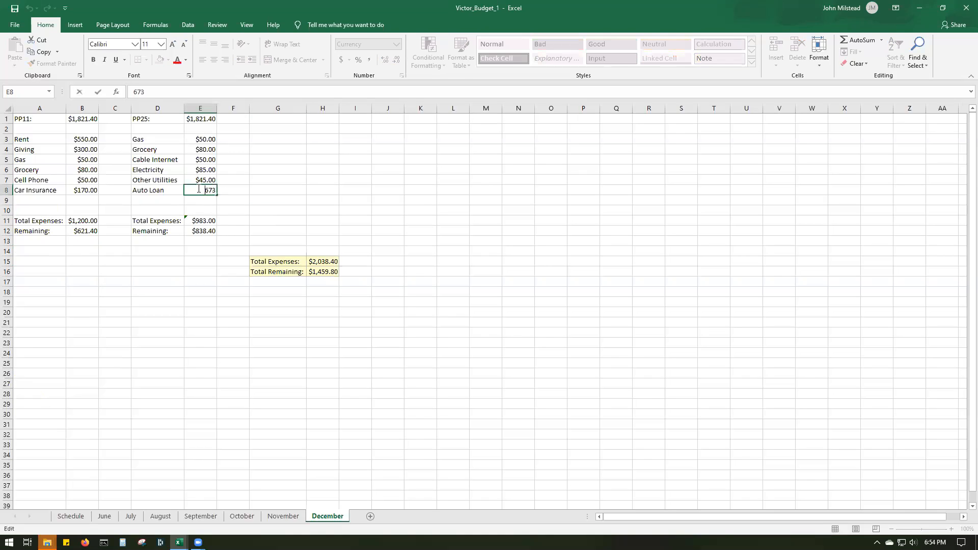
{"action": "key", "text": "BackSpace"}
{"action": "left_click", "coordinate": [447, 198]}
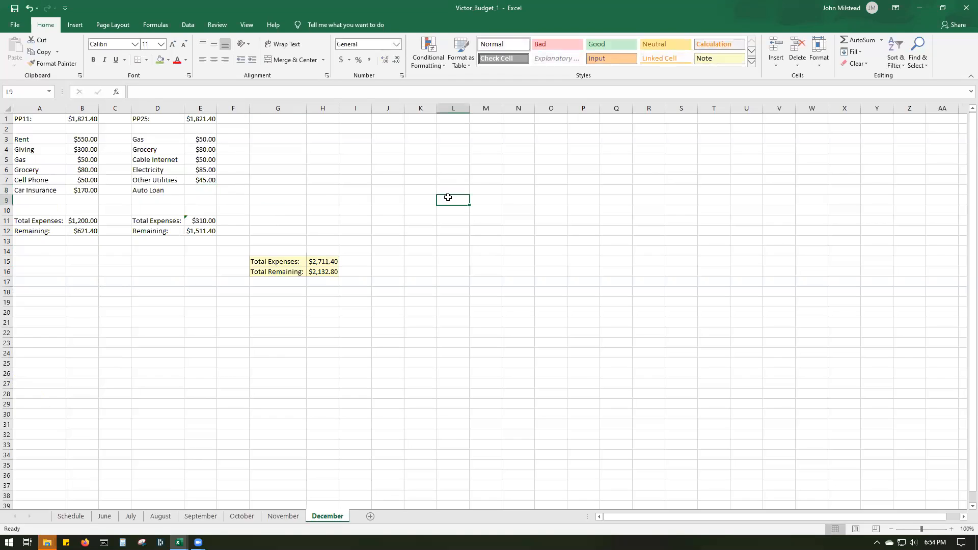
{"action": "left_click", "coordinate": [323, 274]}
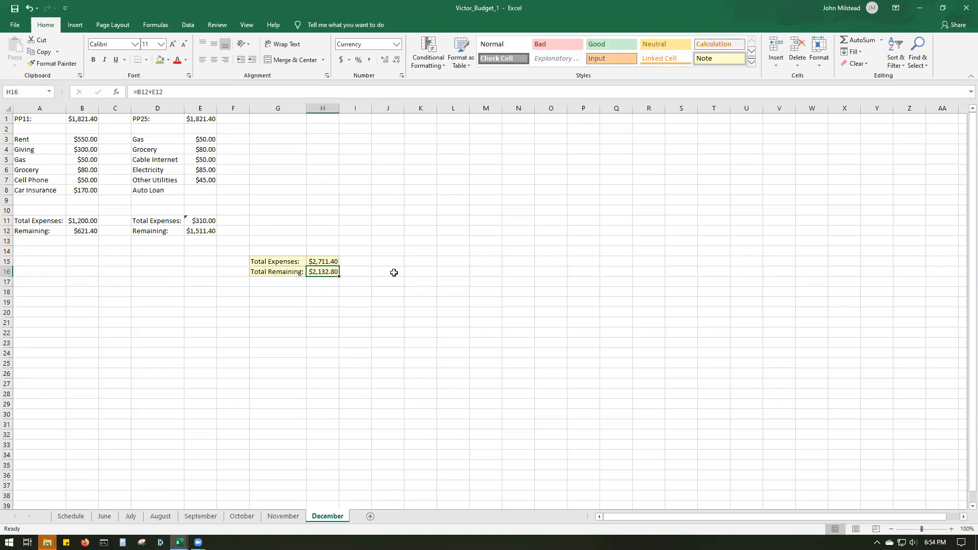
{"action": "left_click", "coordinate": [29, 9]}
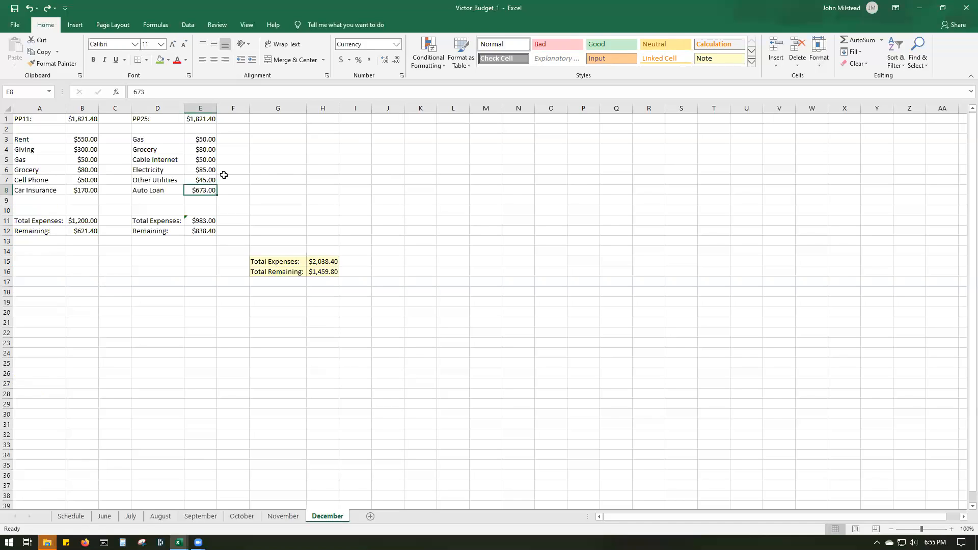
- Review the December sheet's expense amounts and the June and July figures on the Schedule sheet
{"action": "left_click", "coordinate": [90, 190]}
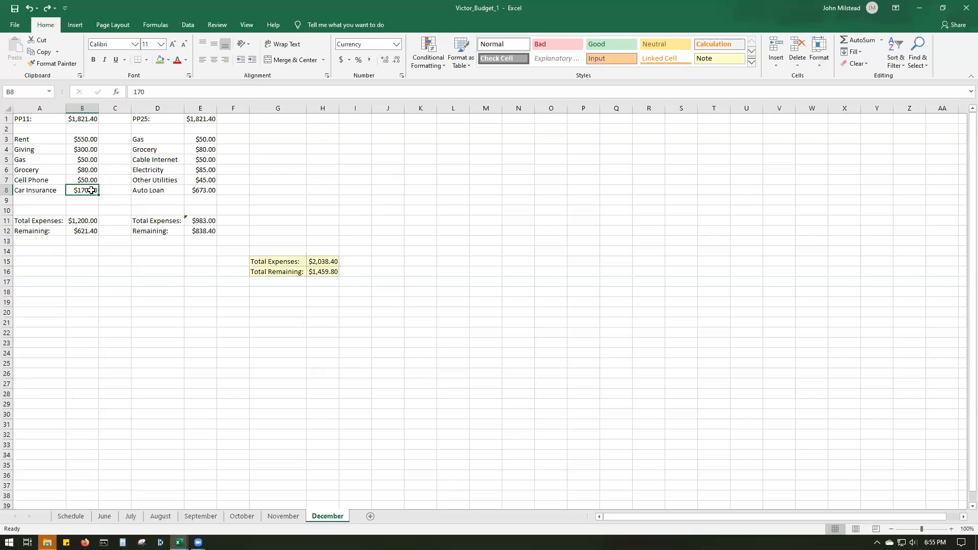
{"action": "left_click", "coordinate": [92, 179]}
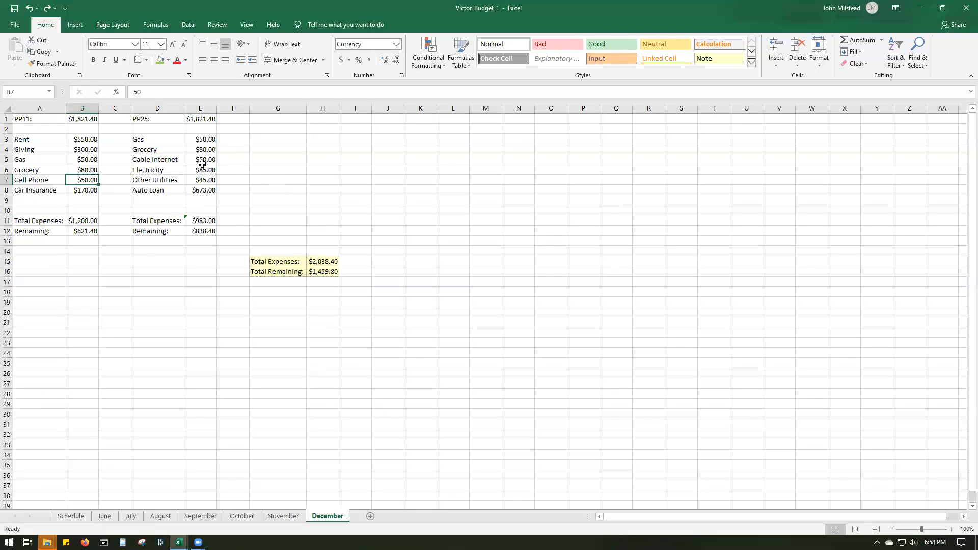
{"action": "left_click_drag", "start_coordinate": [200, 140], "coordinate": [204, 181]}
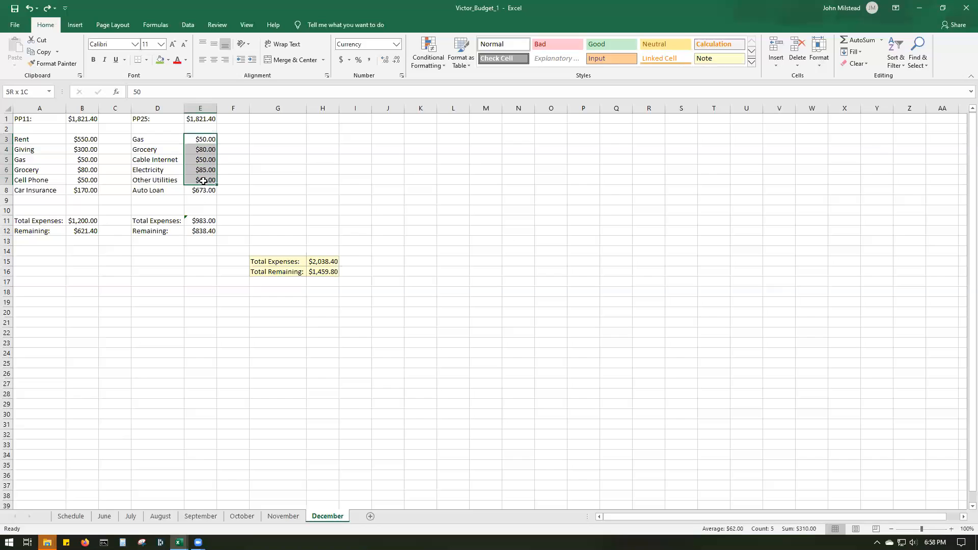
{"action": "left_click", "coordinate": [71, 515]}
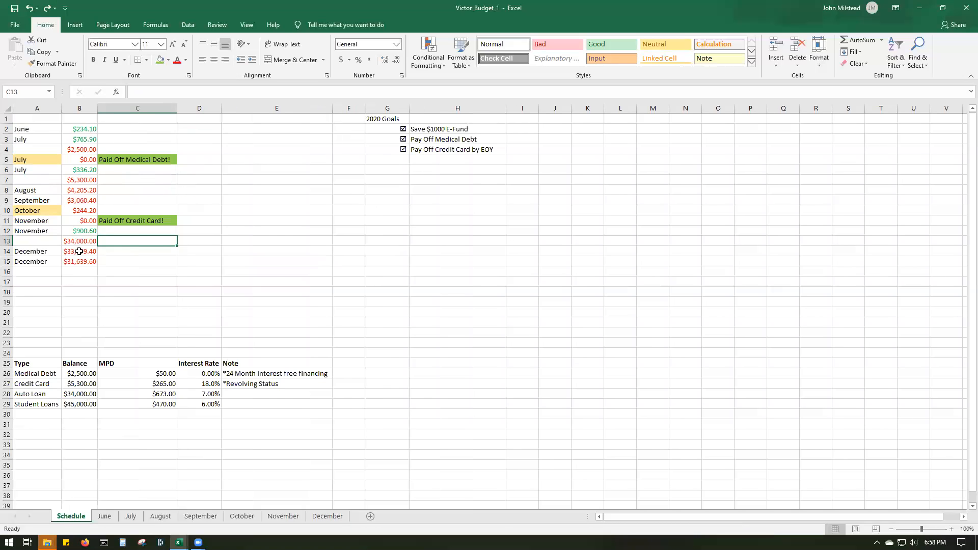
{"action": "left_click", "coordinate": [84, 131]}
{"action": "left_click", "coordinate": [86, 138]}
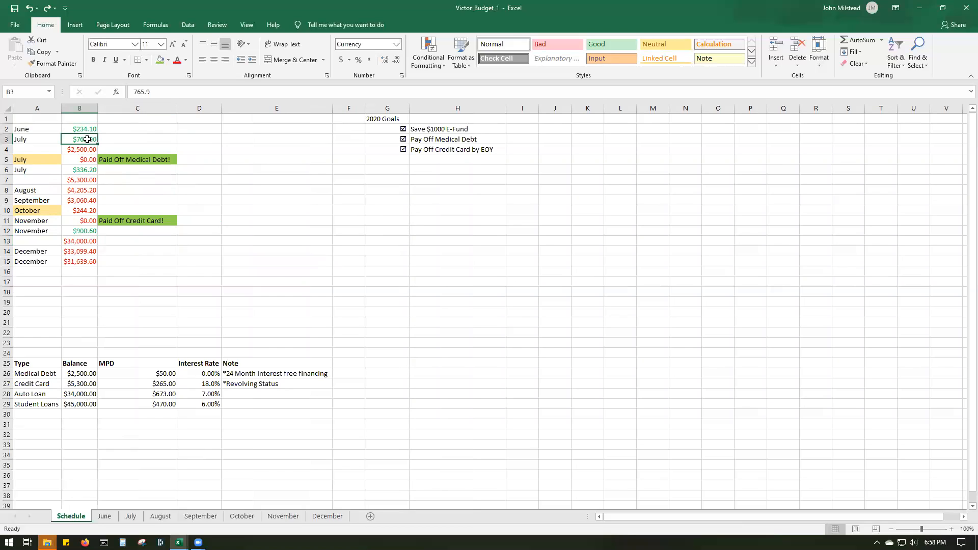
{"action": "left_click", "coordinate": [83, 170]}
{"action": "left_click", "coordinate": [86, 161]}
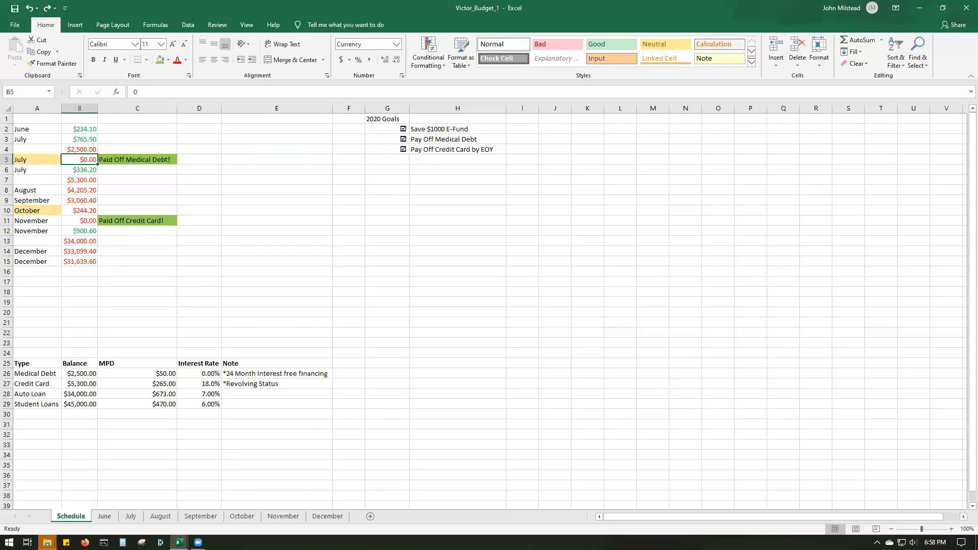
{"action": "mouse_move", "coordinate": [198, 542]}
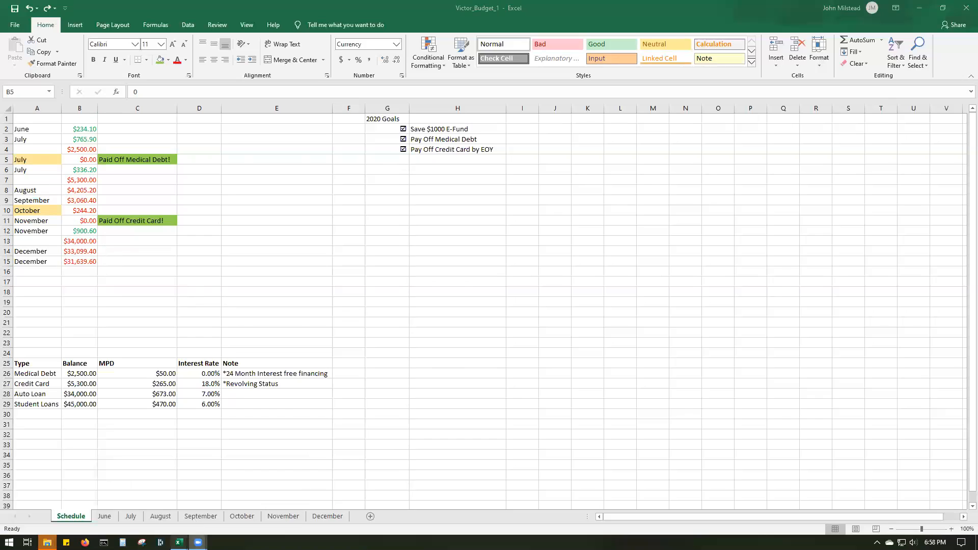